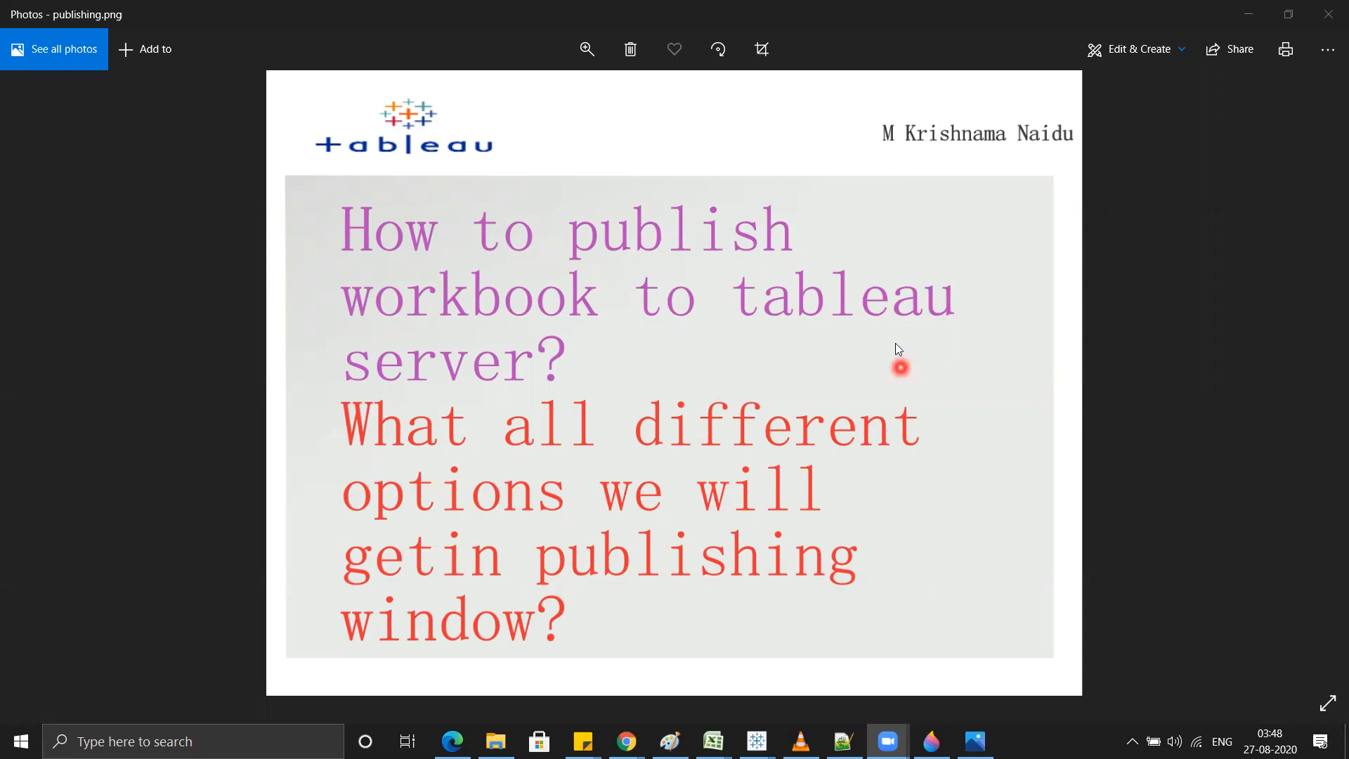
# Step: Switch to the kpi book workbook in Tableau, start publishing it to Tableau Online, and show the available projects
pyautogui.moveTo(757, 739)
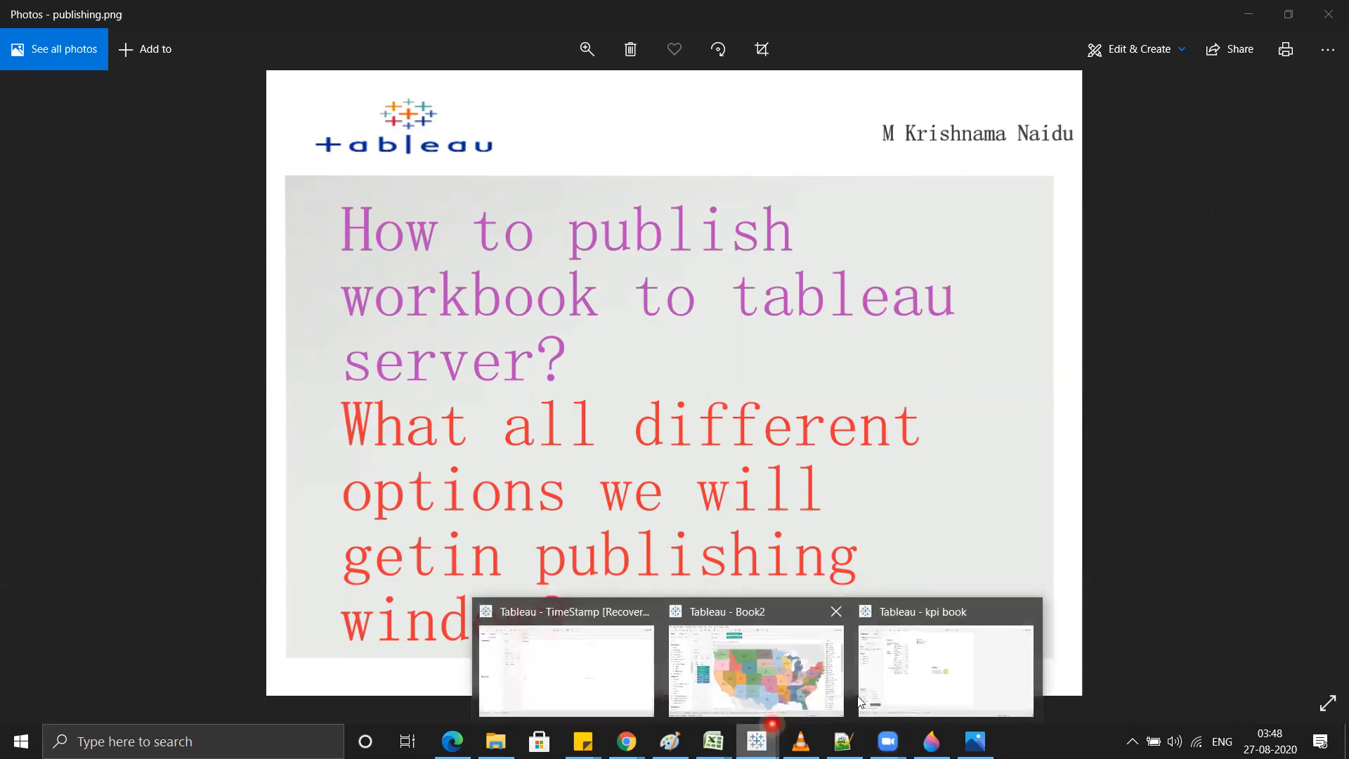
pyautogui.click(871, 692)
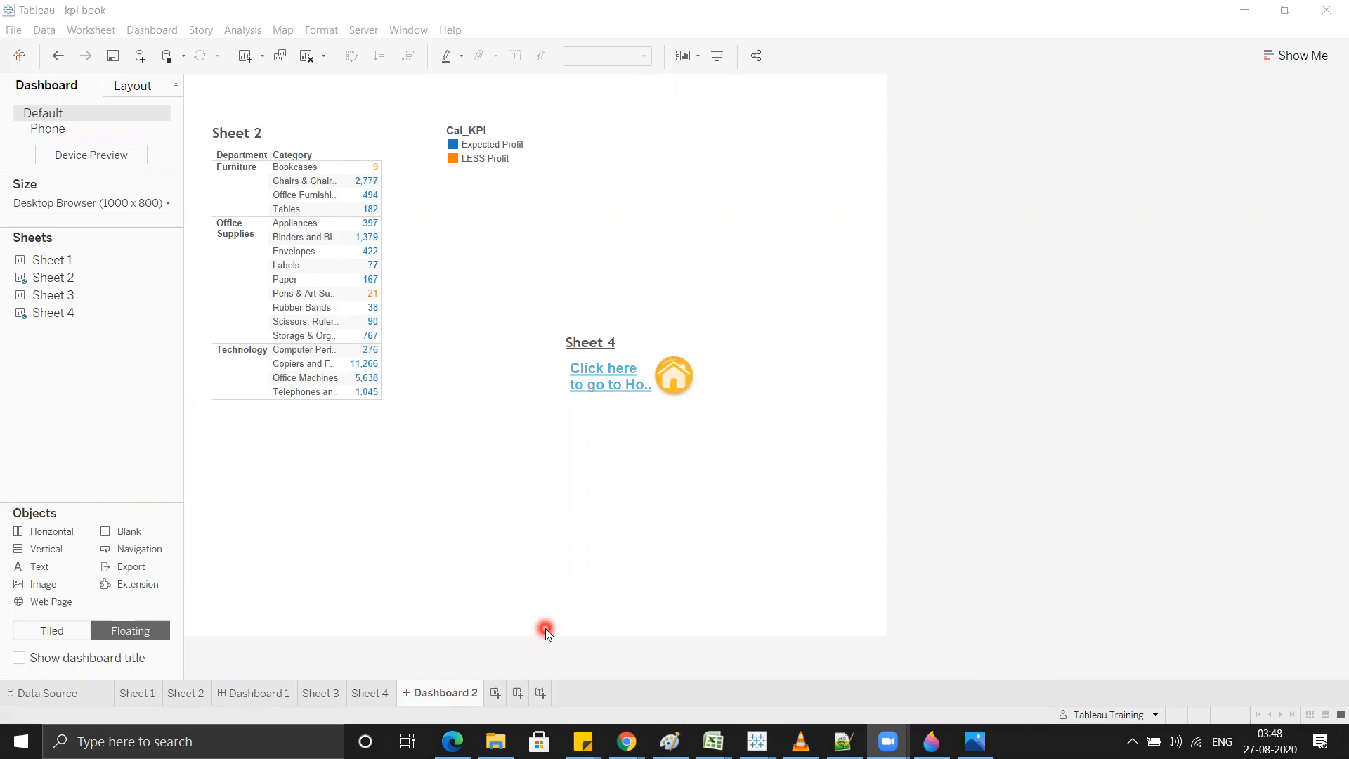
pyautogui.click(370, 34)
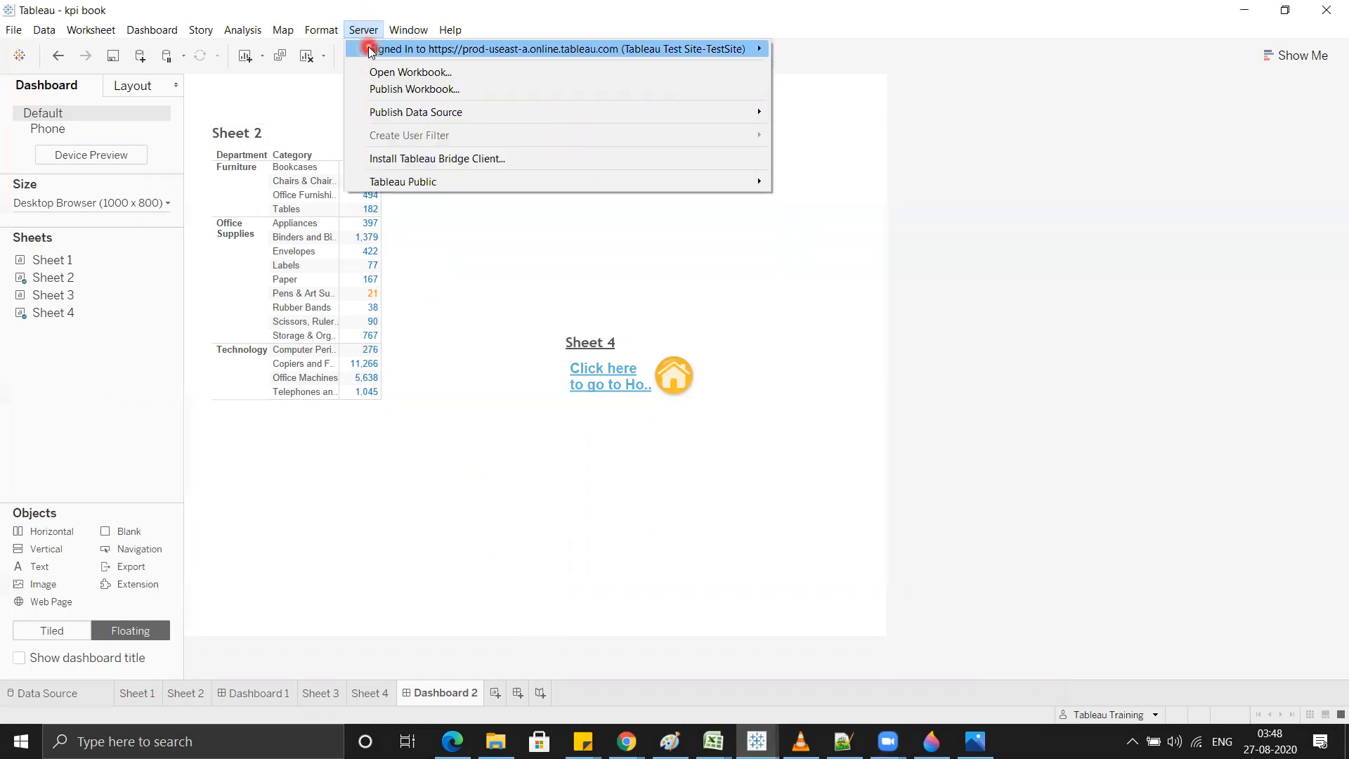
pyautogui.click(410, 89)
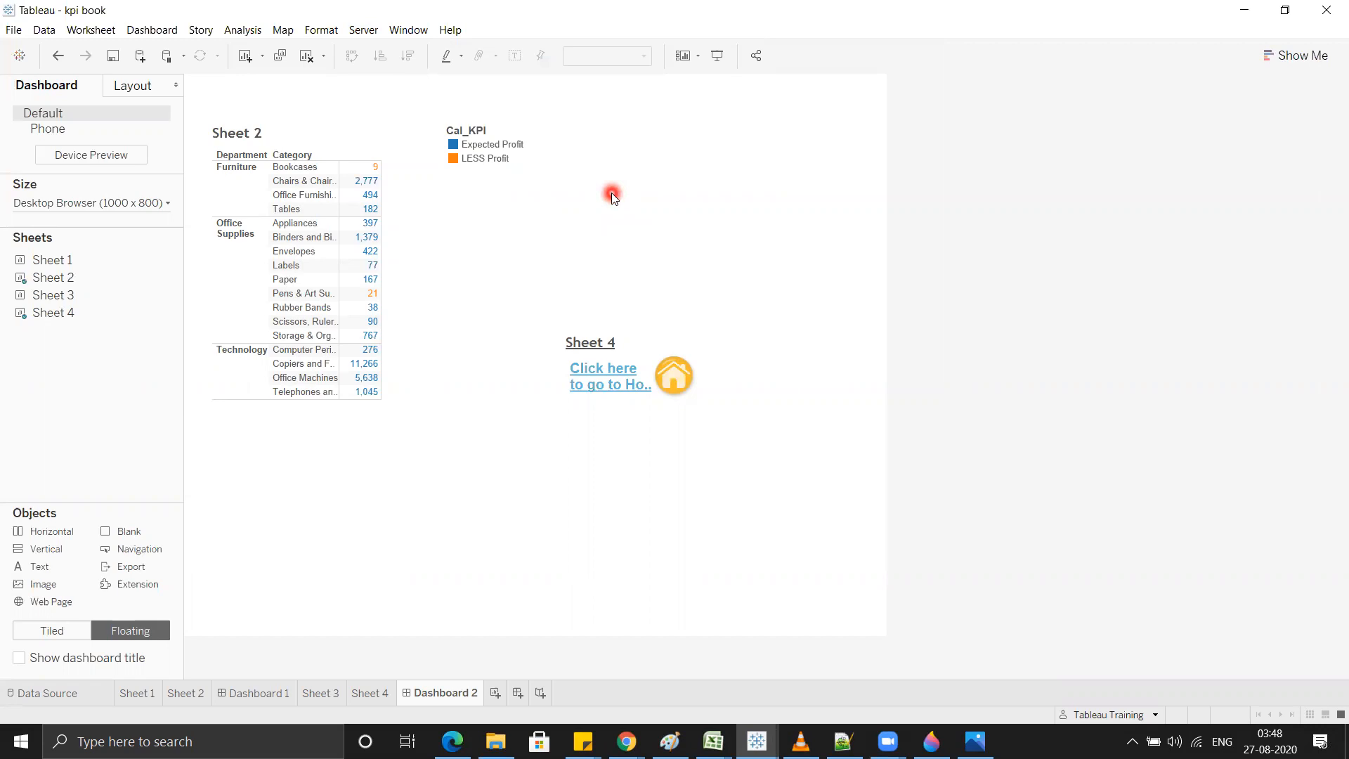
pyautogui.moveTo(648, 88); pyautogui.dragTo(443, 50)
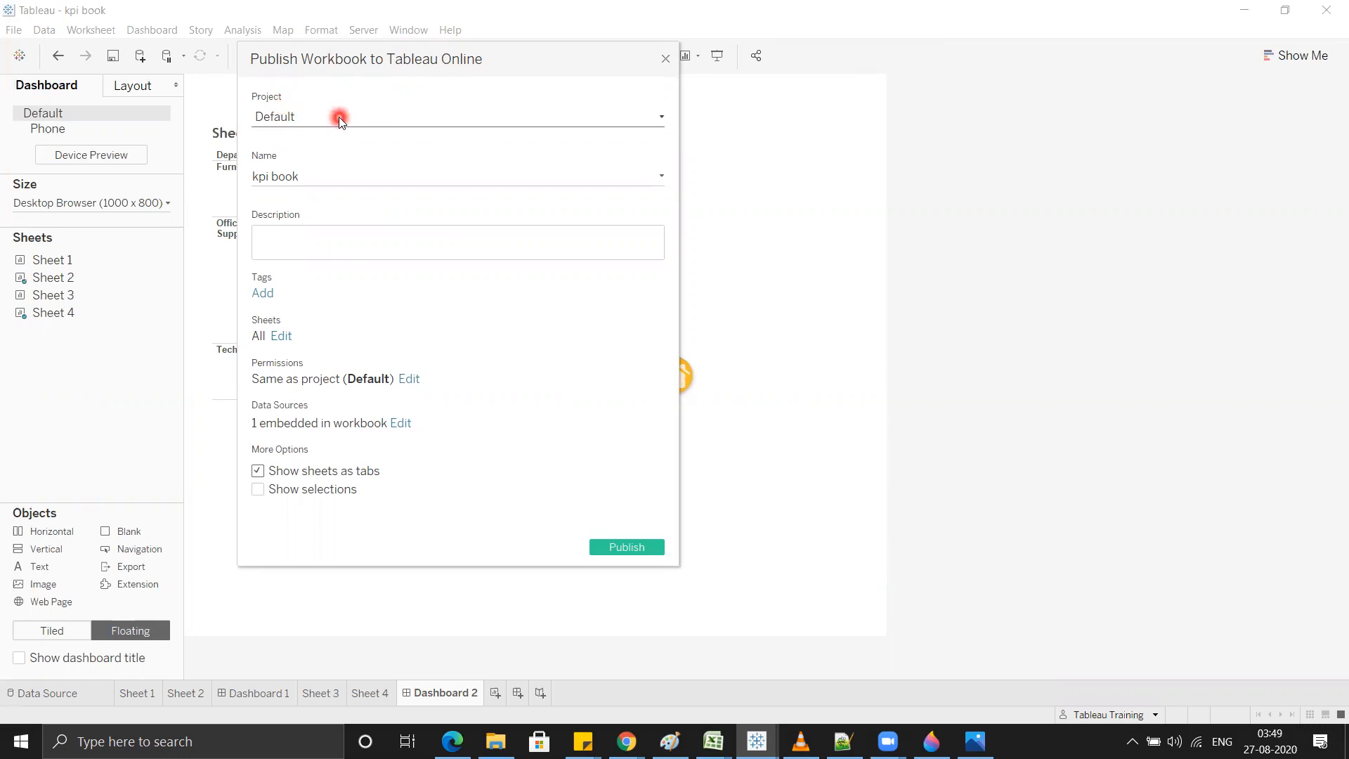
pyautogui.click(313, 118)
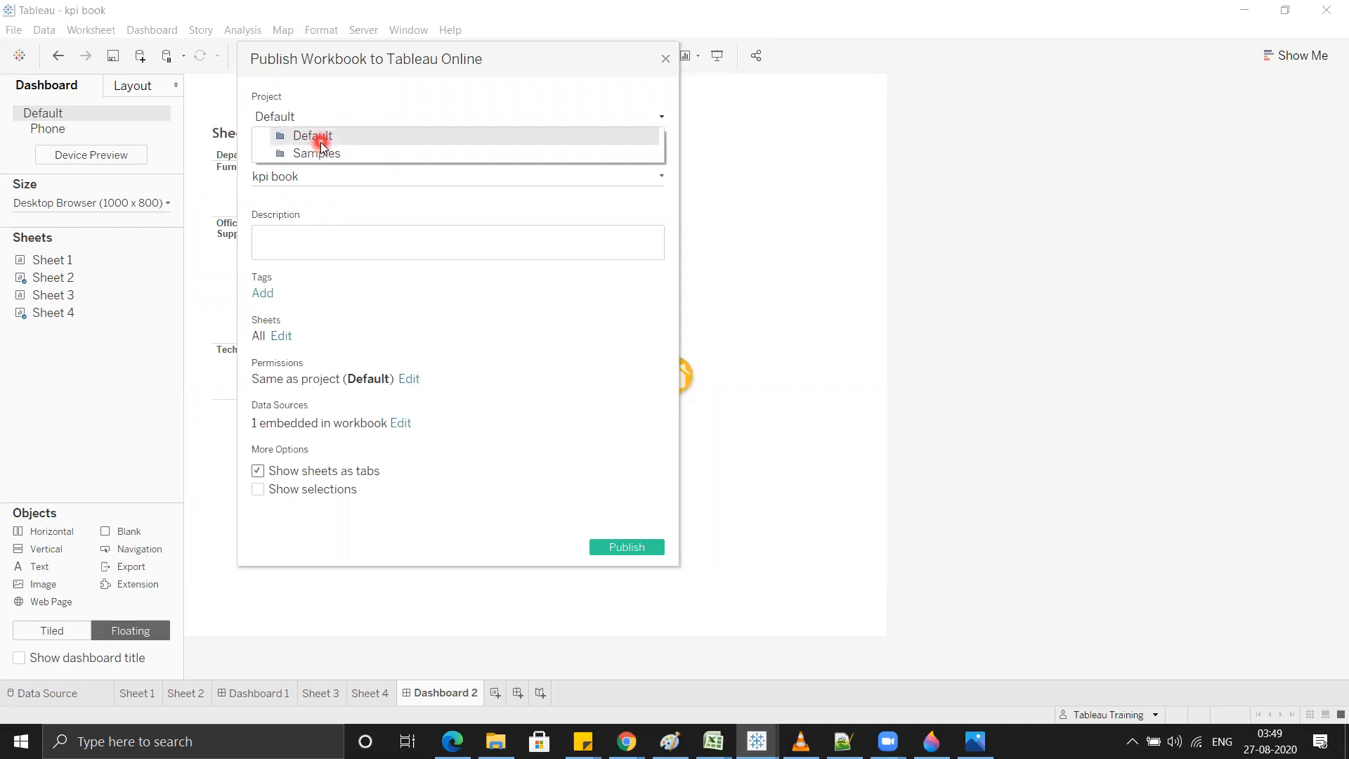
# Step: Switch to the Tableau Online site in Chrome and open its Explore page of top-level projects
pyautogui.click(626, 741)
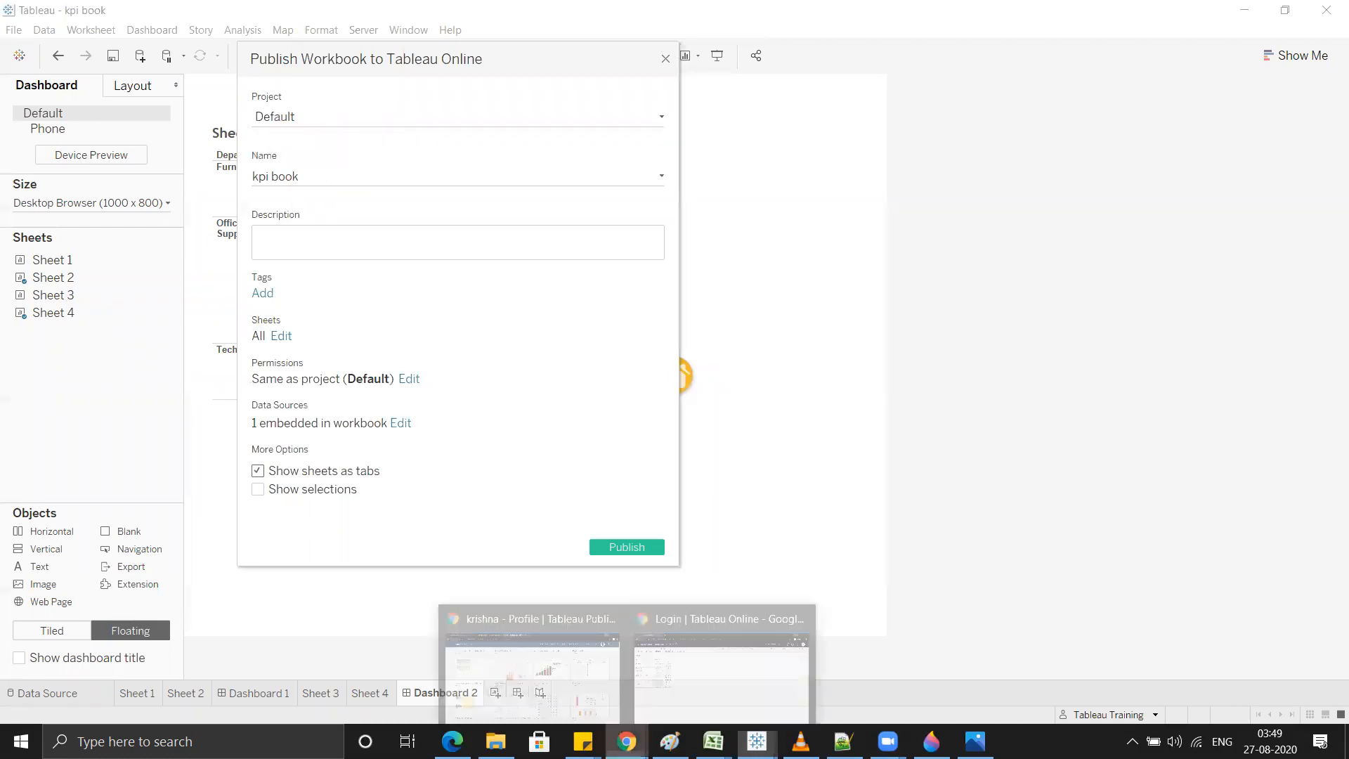
pyautogui.click(558, 695)
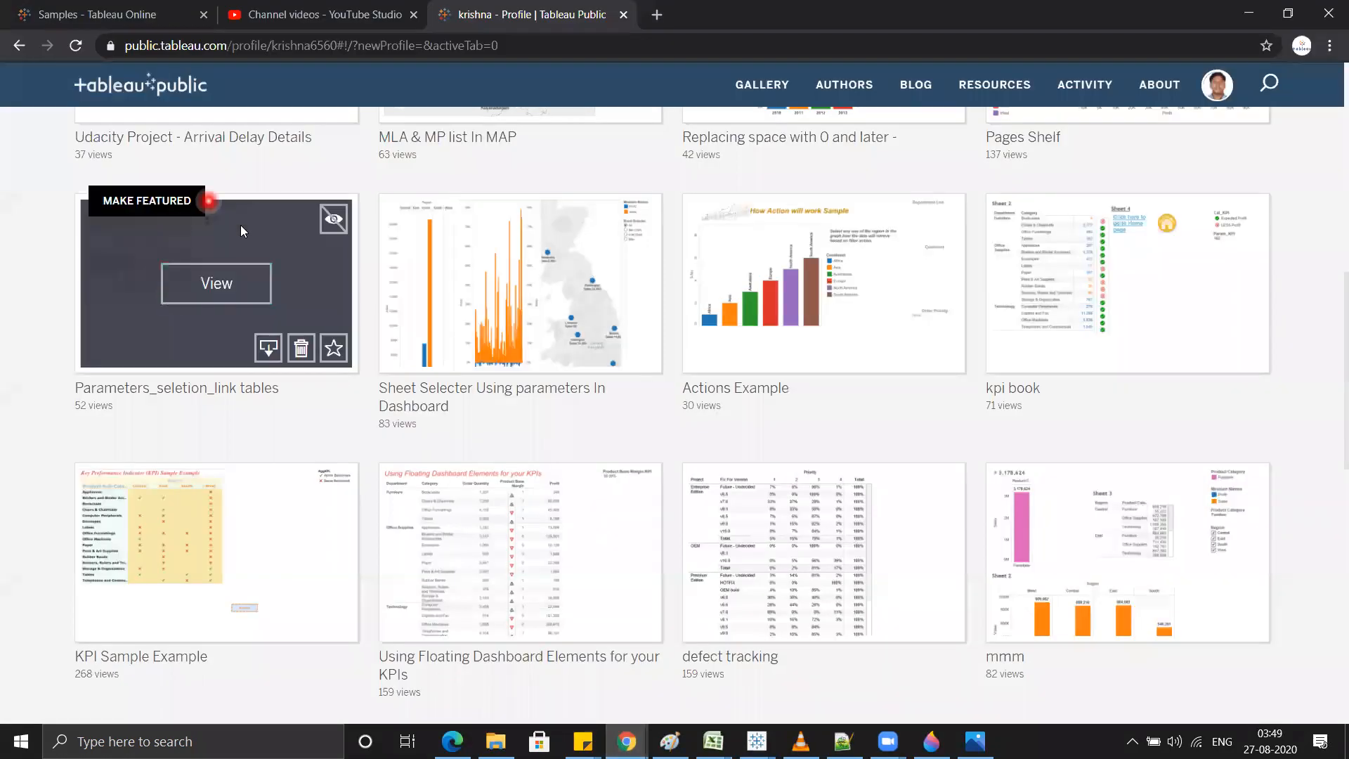
pyautogui.moveTo(626, 742)
pyautogui.click(724, 664)
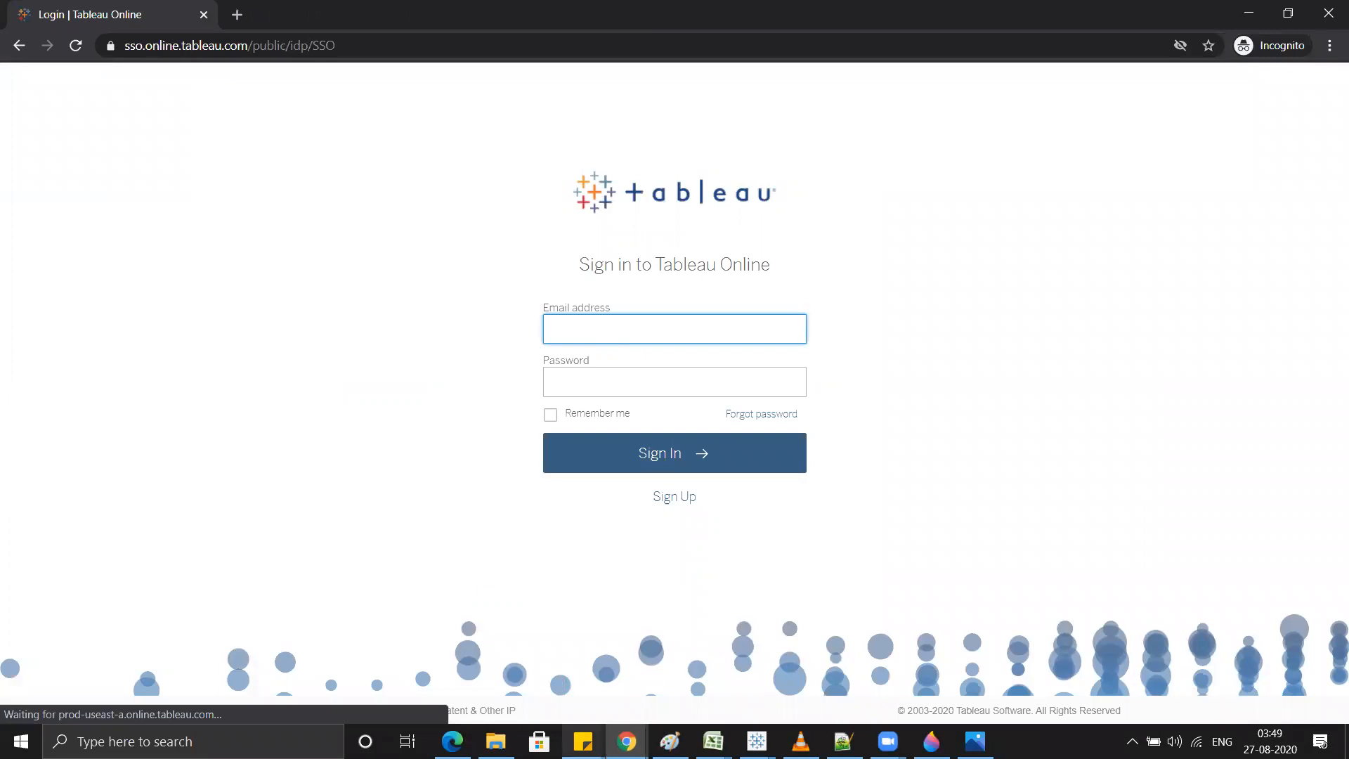
pyautogui.moveTo(626, 741)
pyautogui.click(555, 674)
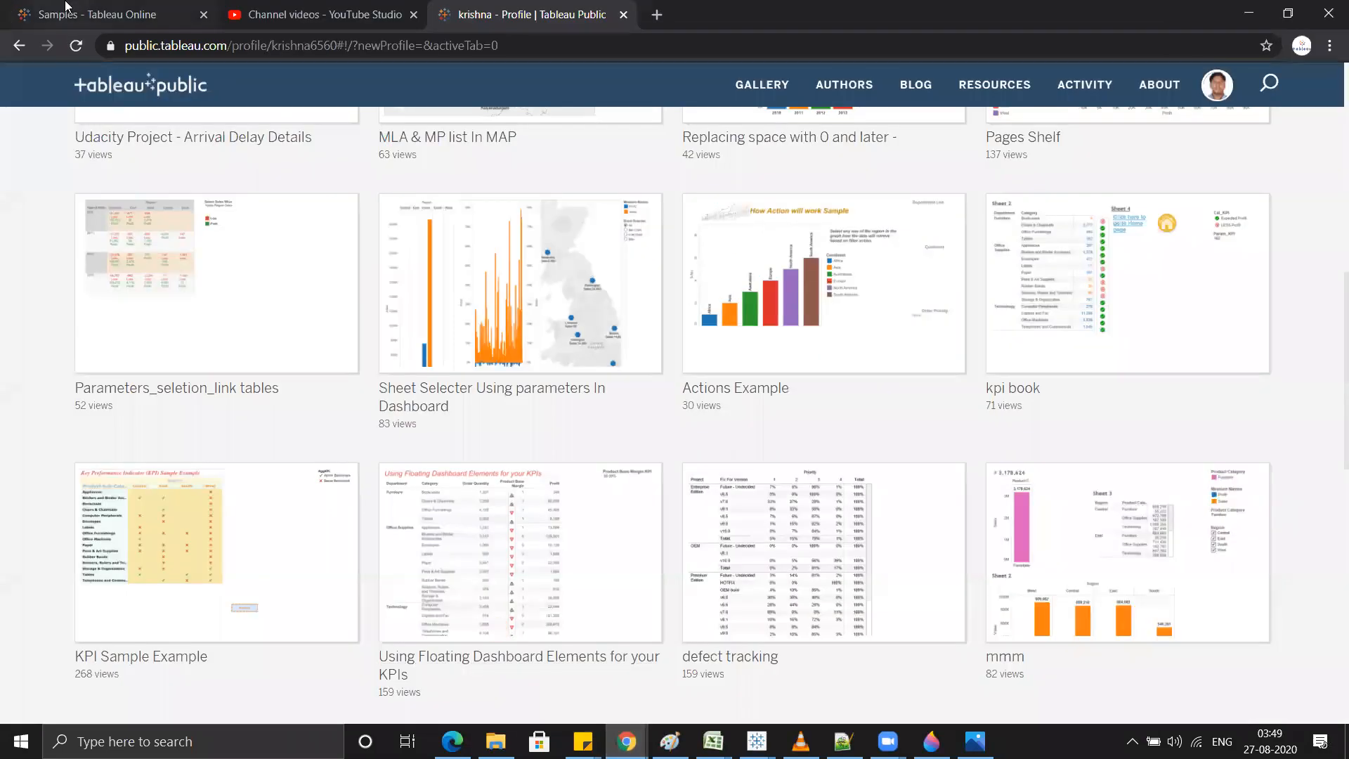
pyautogui.click(65, 7)
pyautogui.click(35, 226)
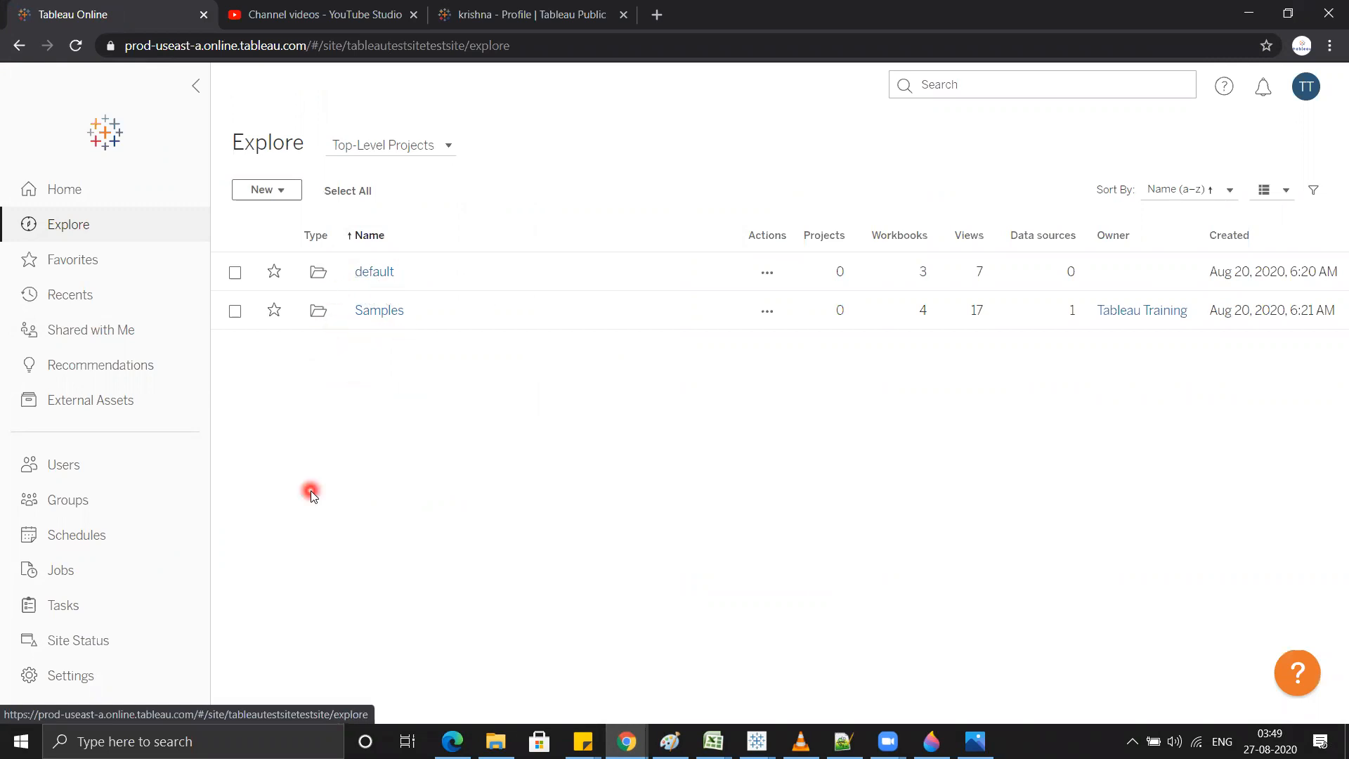
# Step: Create a new top-level project named with the author's first name, leaving the description empty
pyautogui.click(283, 189)
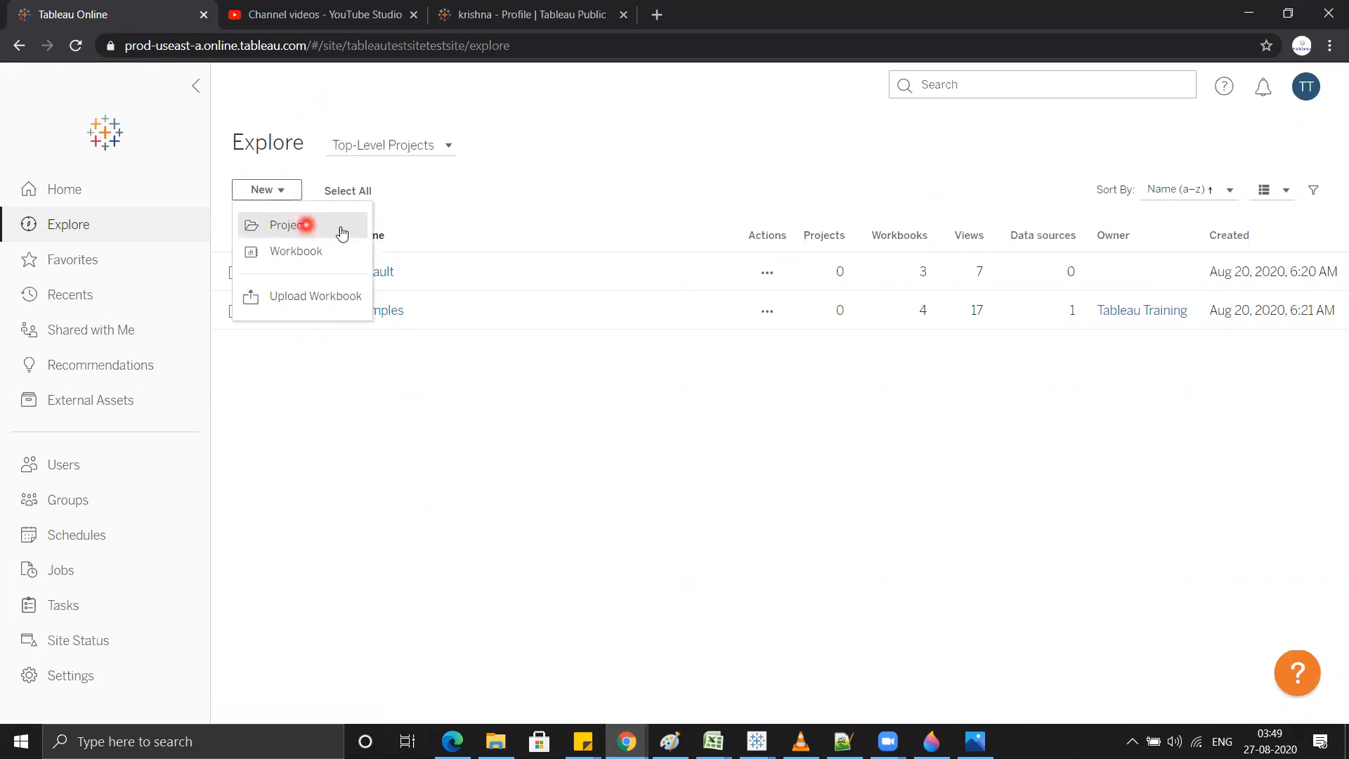
pyautogui.click(285, 223)
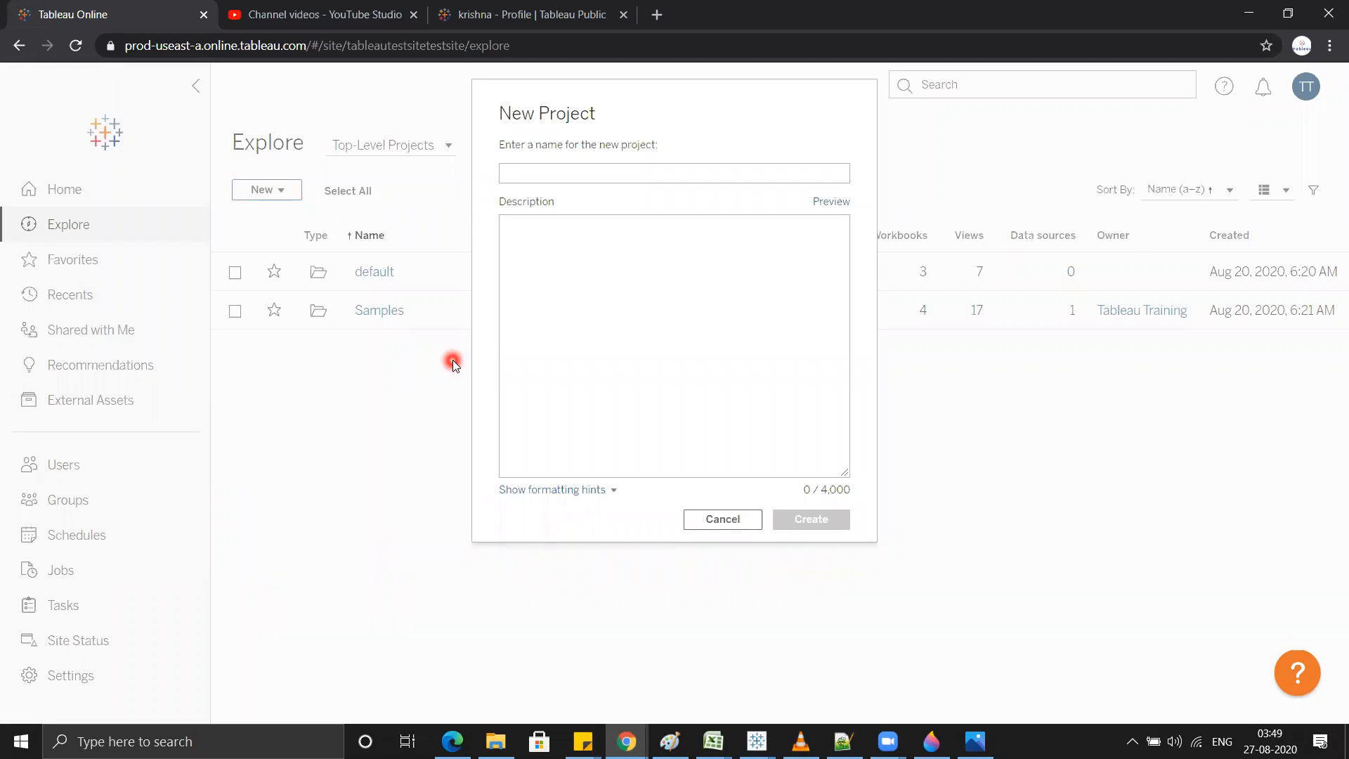
pyautogui.write('Krishna')
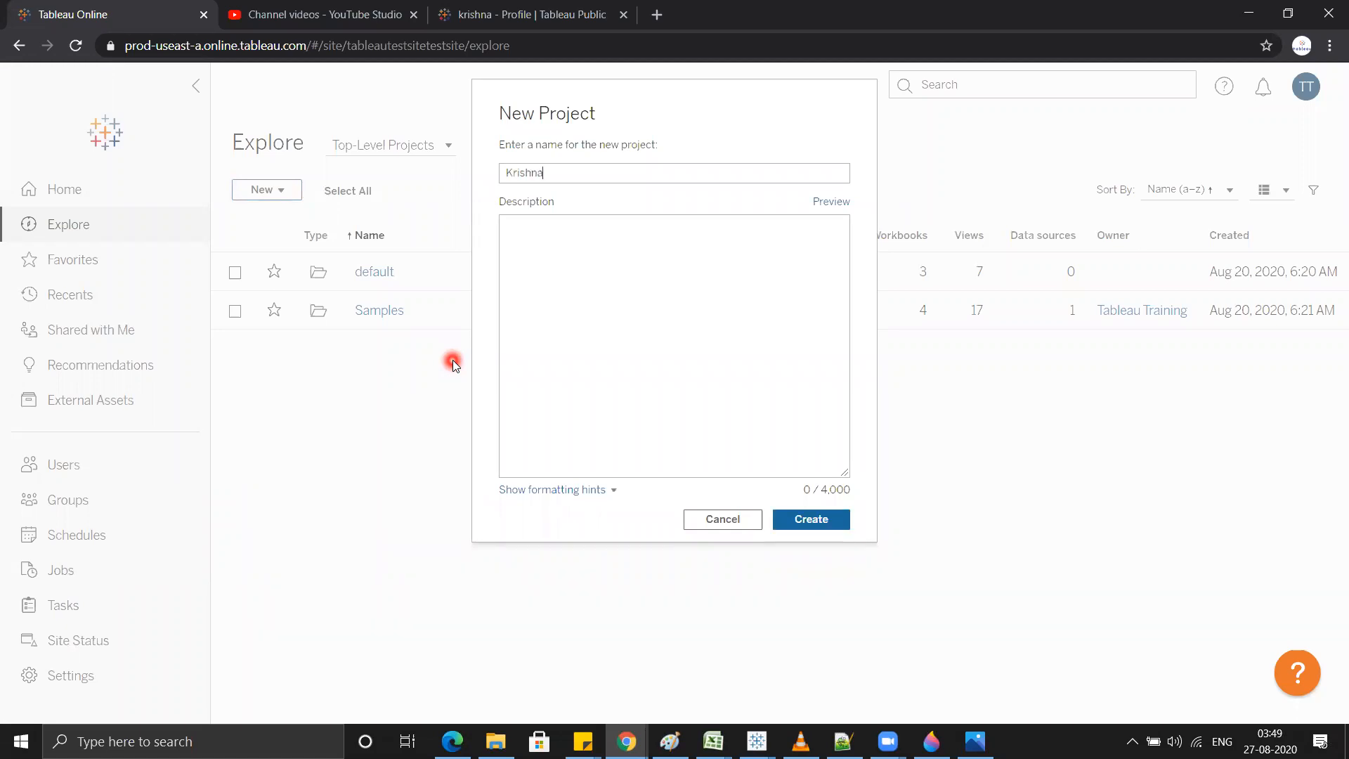
pyautogui.click(806, 521)
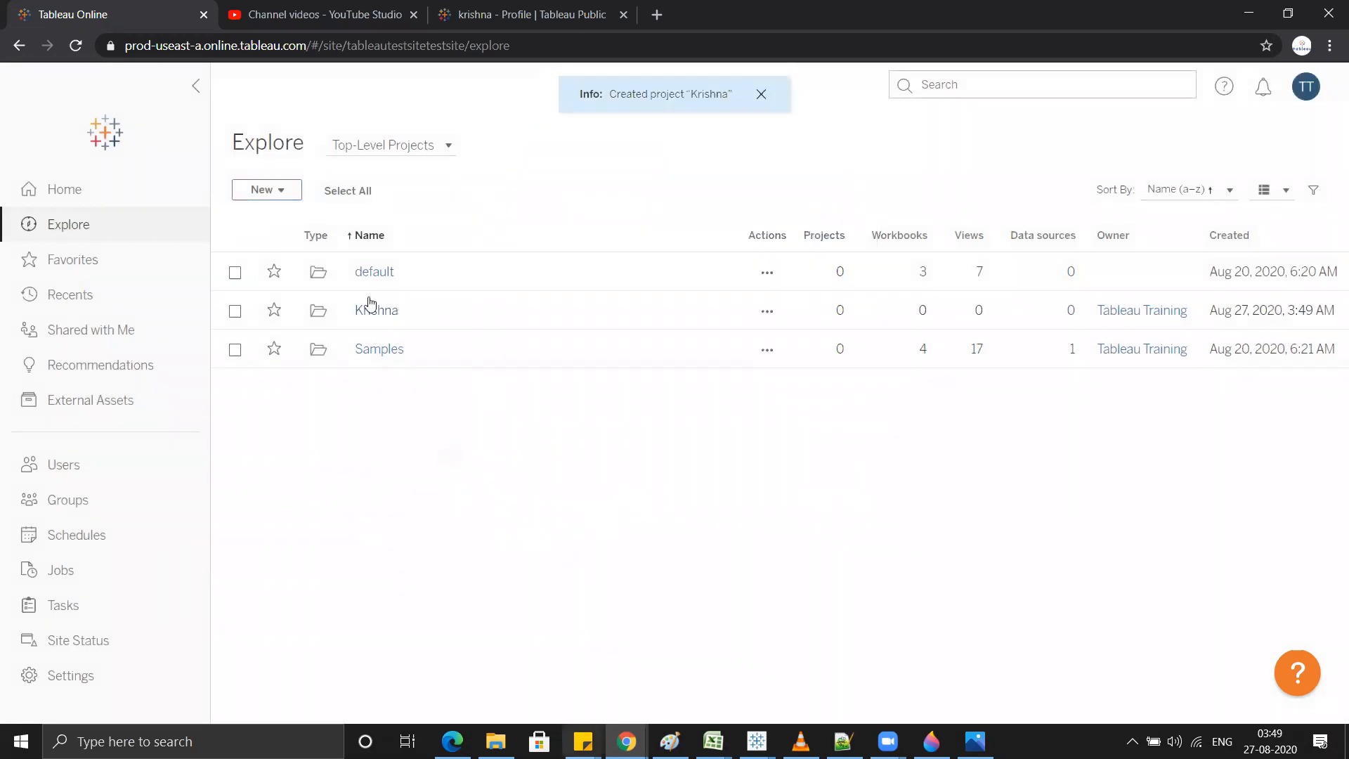
# Step: Return to the kpi book workbook in Tableau and check the publishing dialog's project list for the new project
pyautogui.click(756, 735)
pyautogui.click(927, 673)
pyautogui.click(469, 118)
pyautogui.click(469, 118)
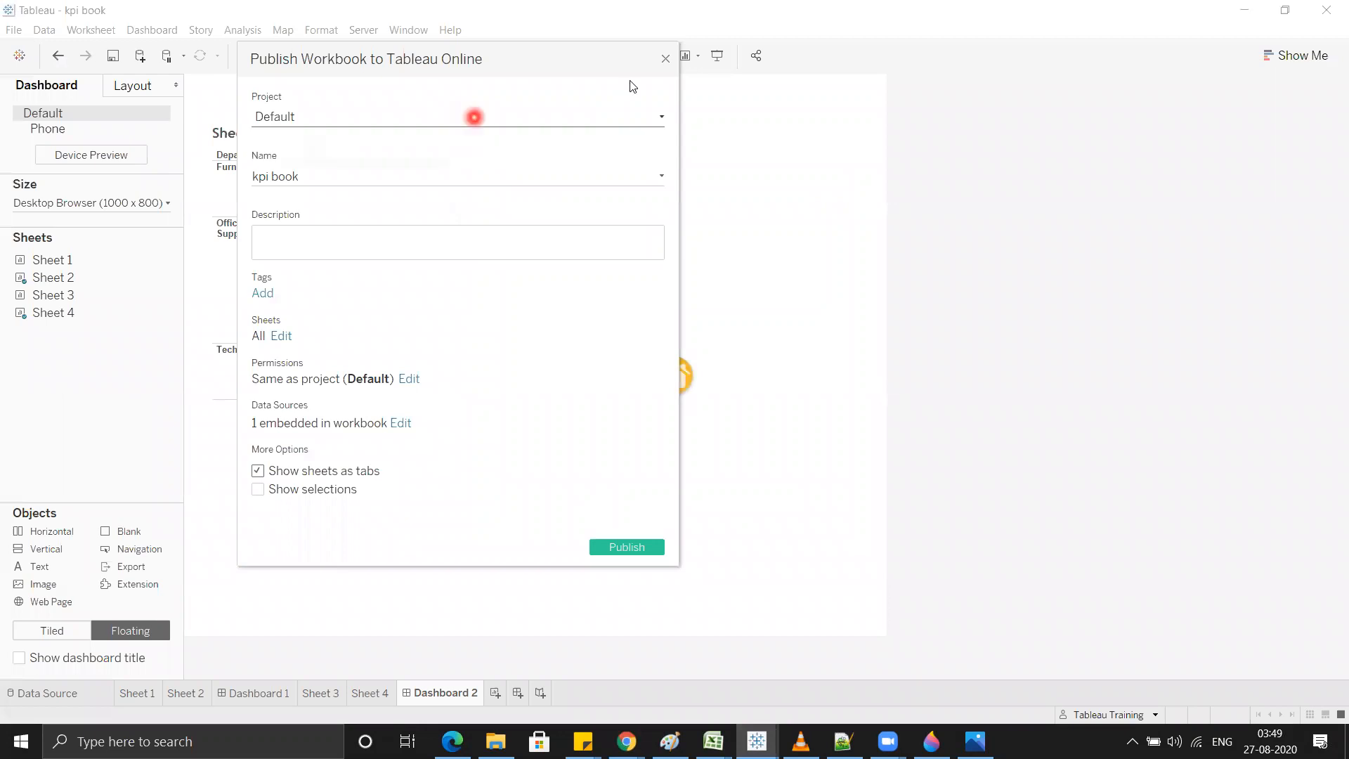
# Step: Close the workbook publishing dialog and sign out of the Tableau Online account
pyautogui.click(664, 57)
pyautogui.click(363, 29)
pyautogui.moveTo(569, 54)
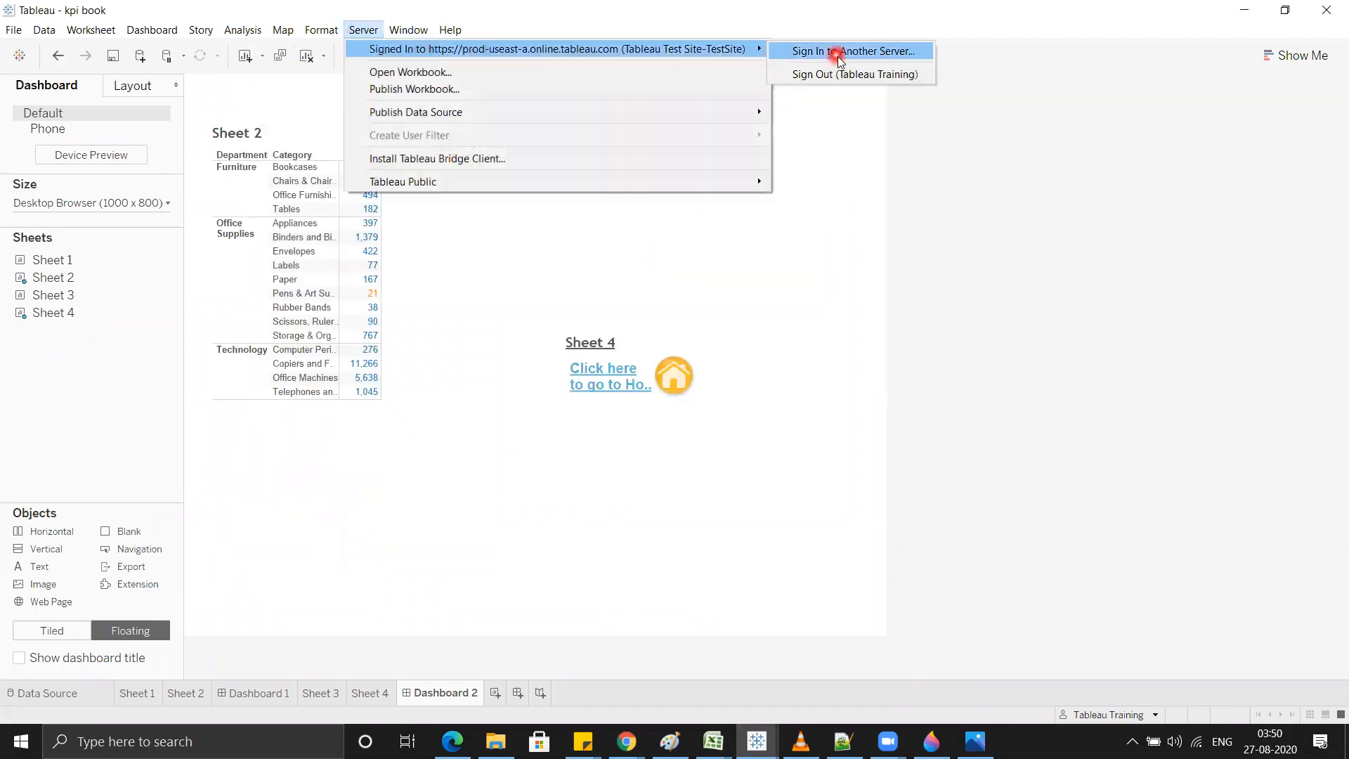
pyautogui.click(378, 97)
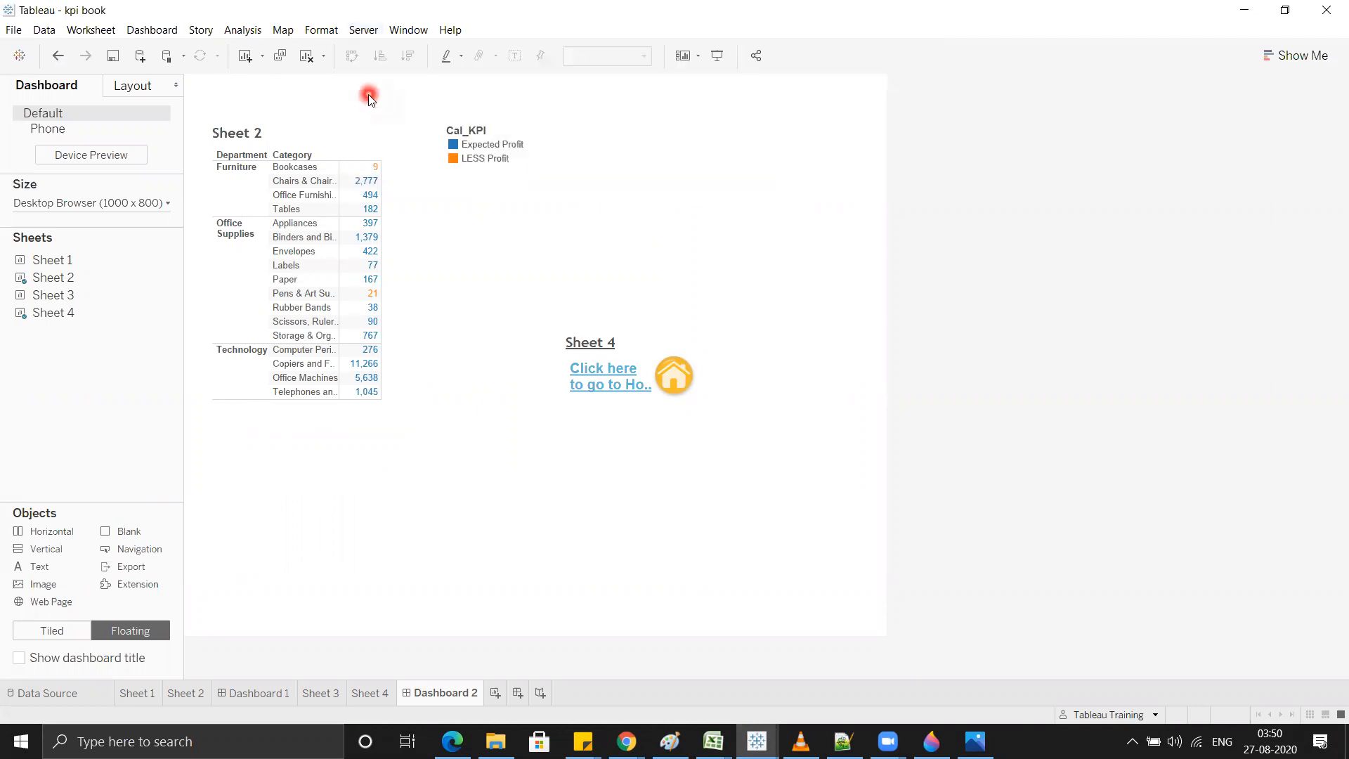
# Step: Sign in to Tableau Online again by entering the account e-mail copied from the sticky note and the account password
pyautogui.click(363, 29)
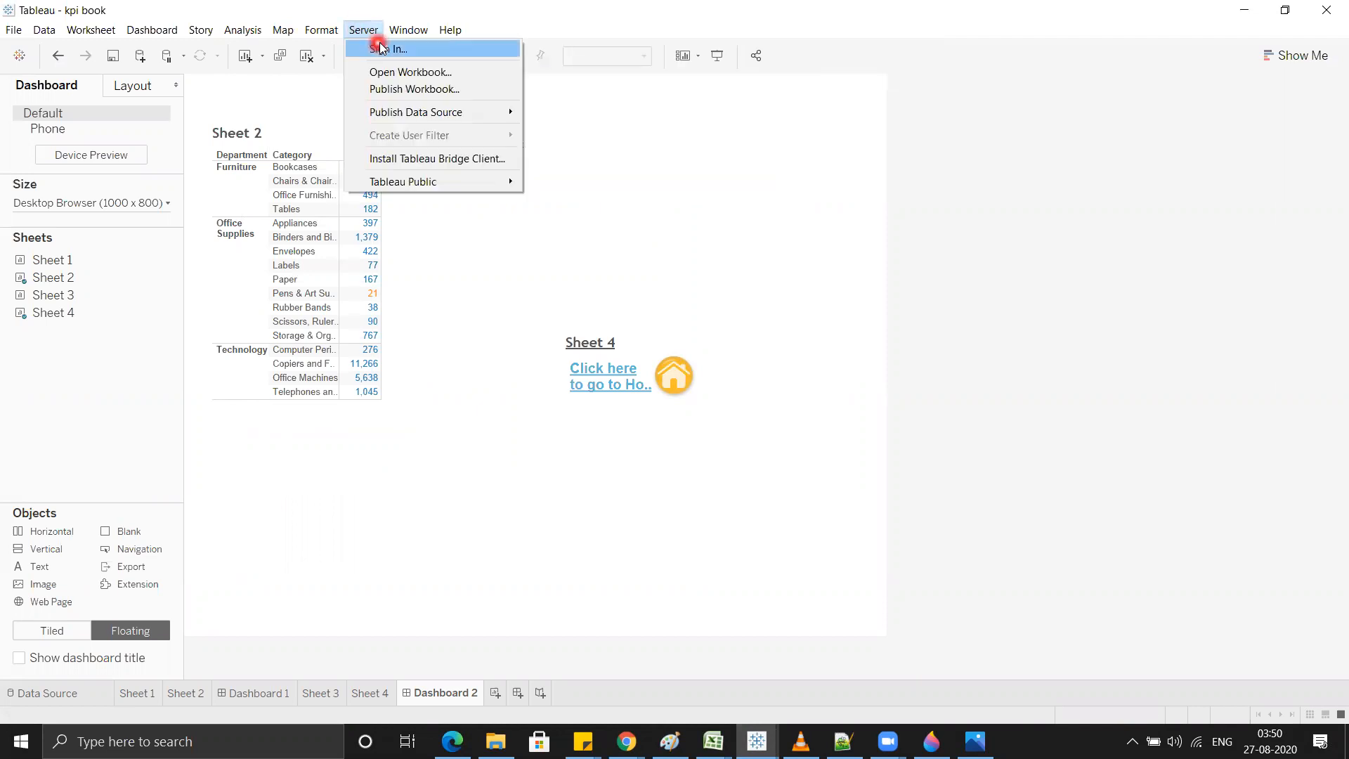
pyautogui.click(377, 42)
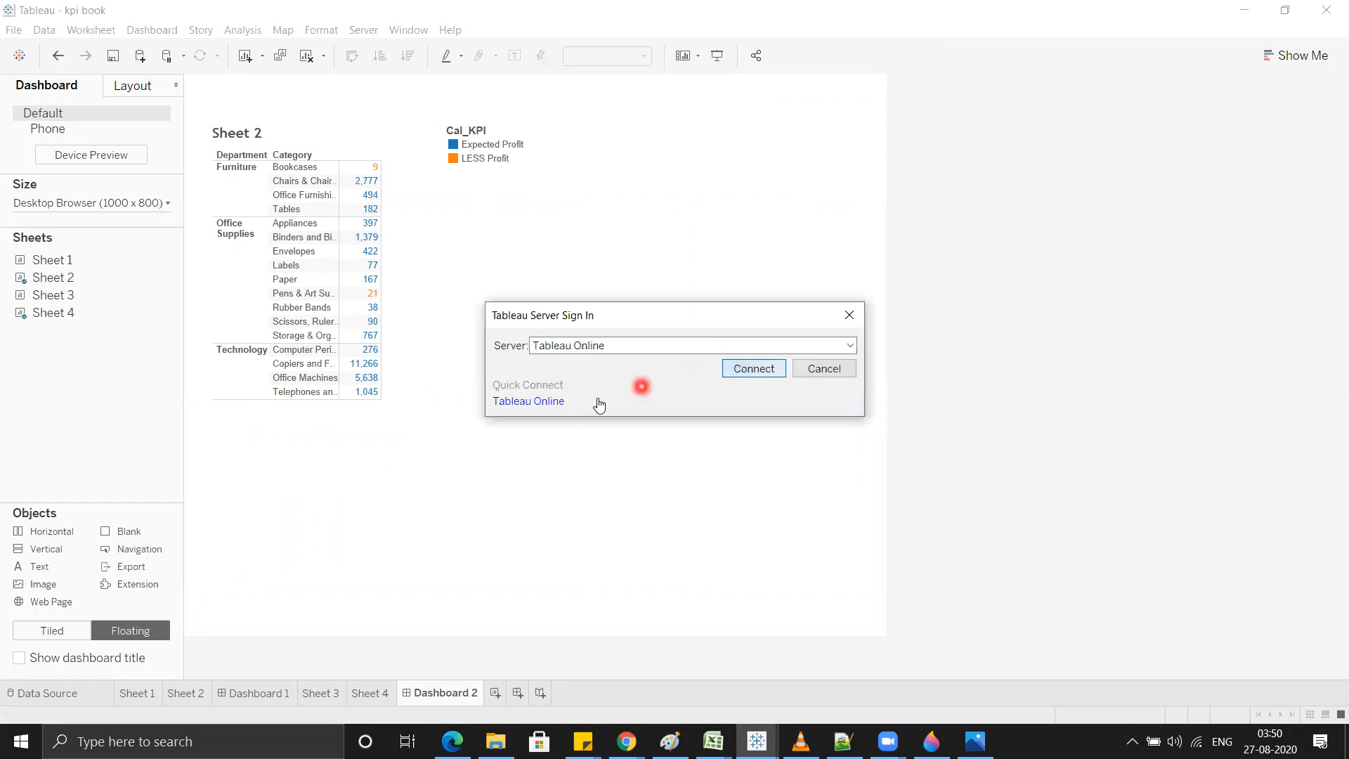
pyautogui.click(583, 741)
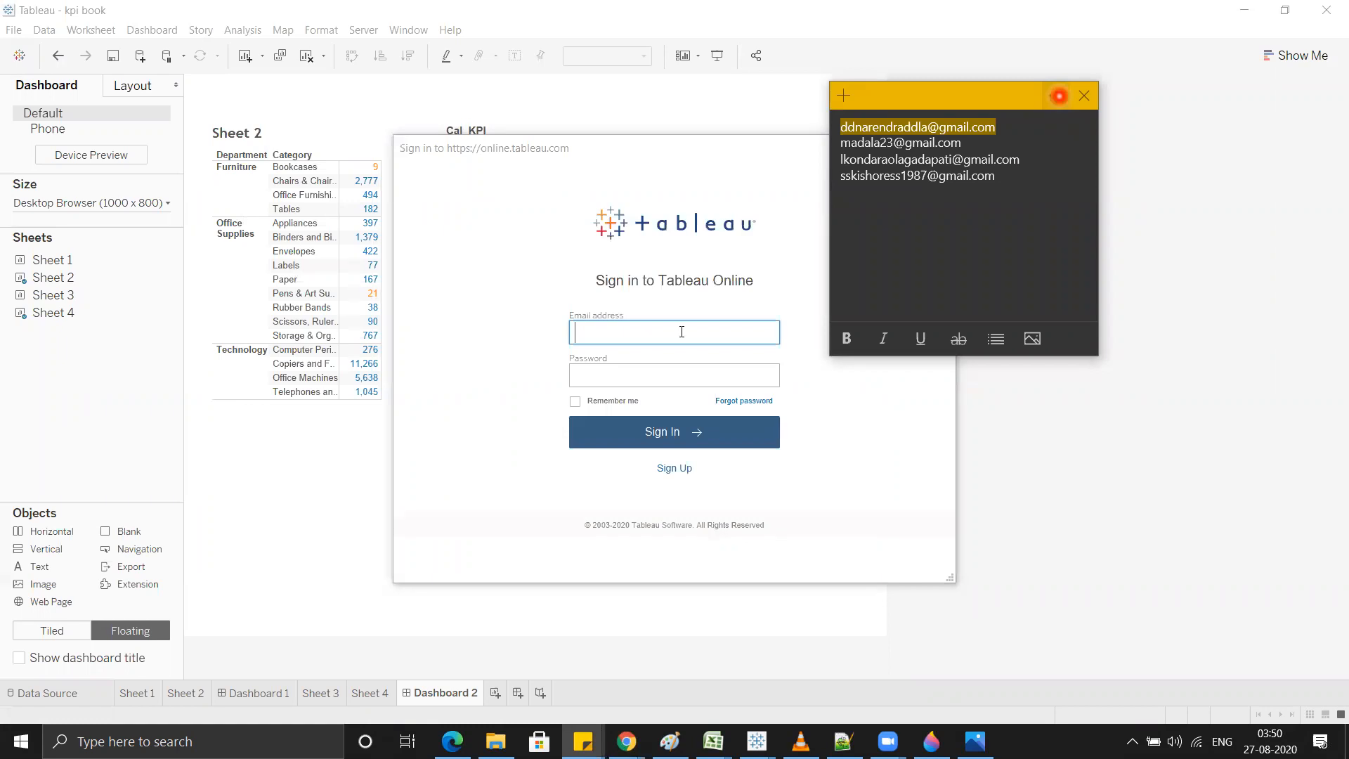
pyautogui.click(684, 332)
pyautogui.hotkey('ctrl', 'v')
pyautogui.click(664, 366)
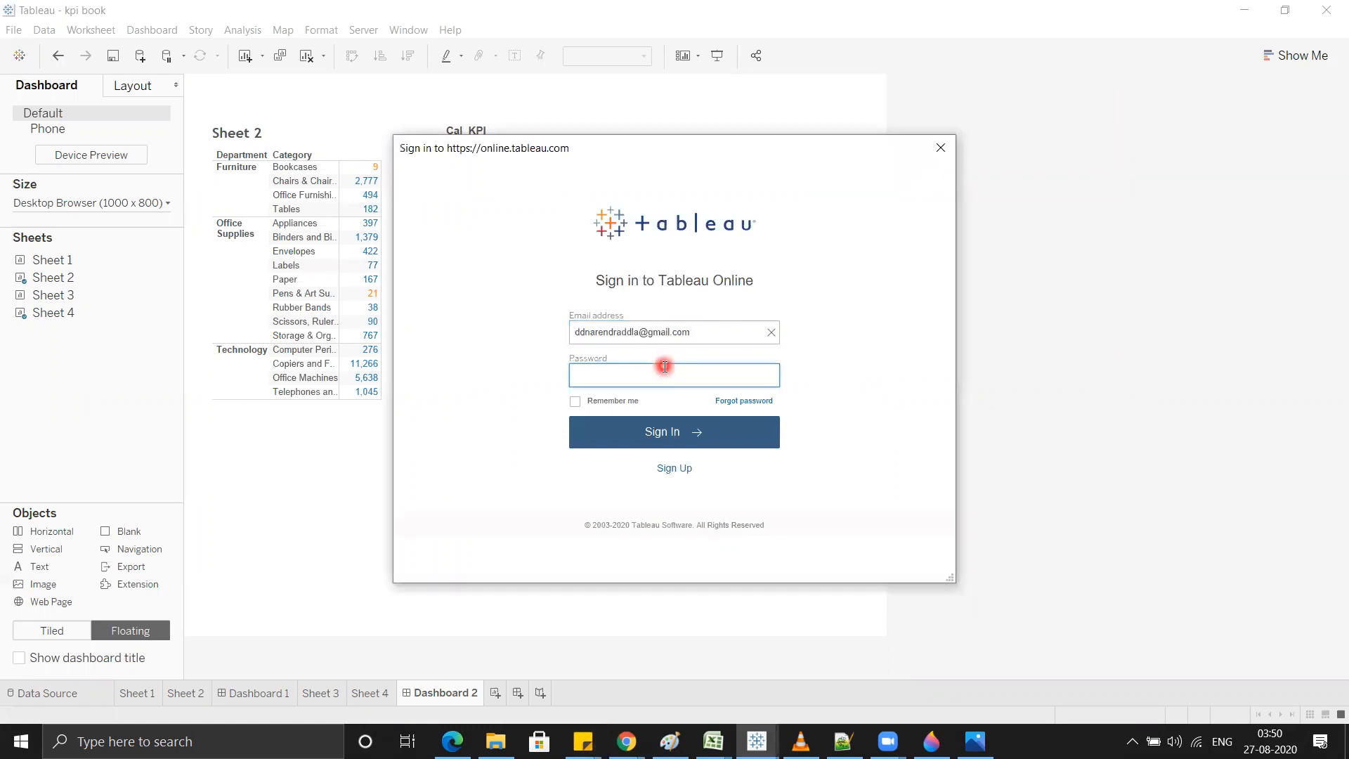
pyautogui.write('********')
pyautogui.press('Return')
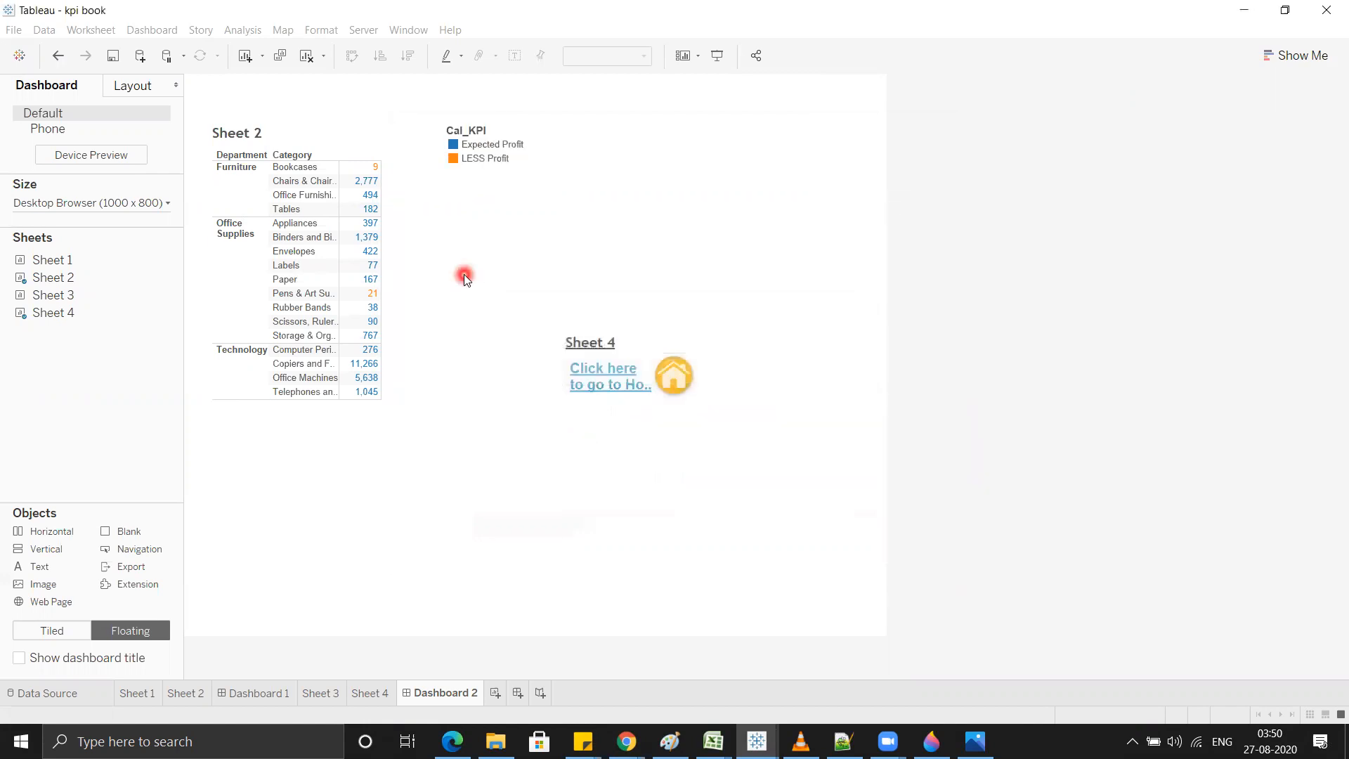
# Step: Open the dialog for publishing the kpi book workbook to Tableau Online
pyautogui.click(362, 31)
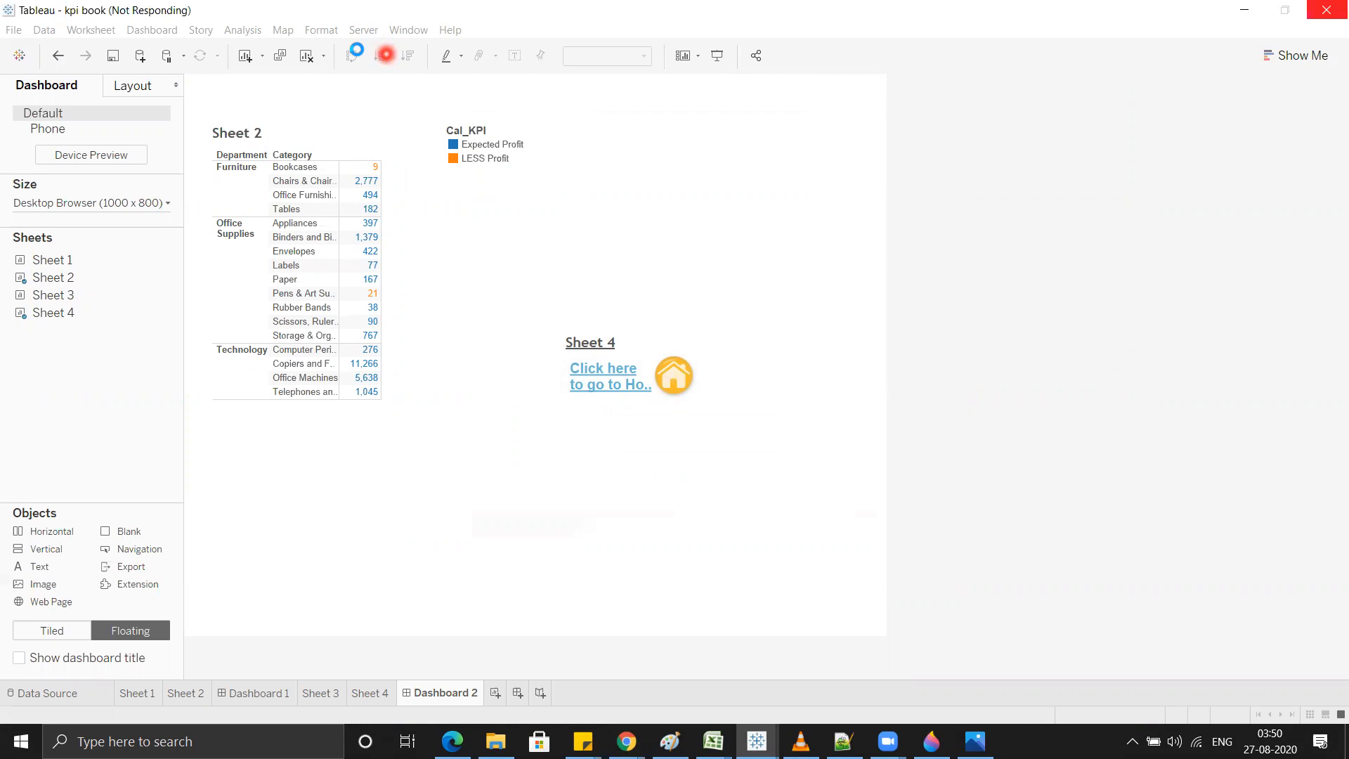
pyautogui.click(355, 30)
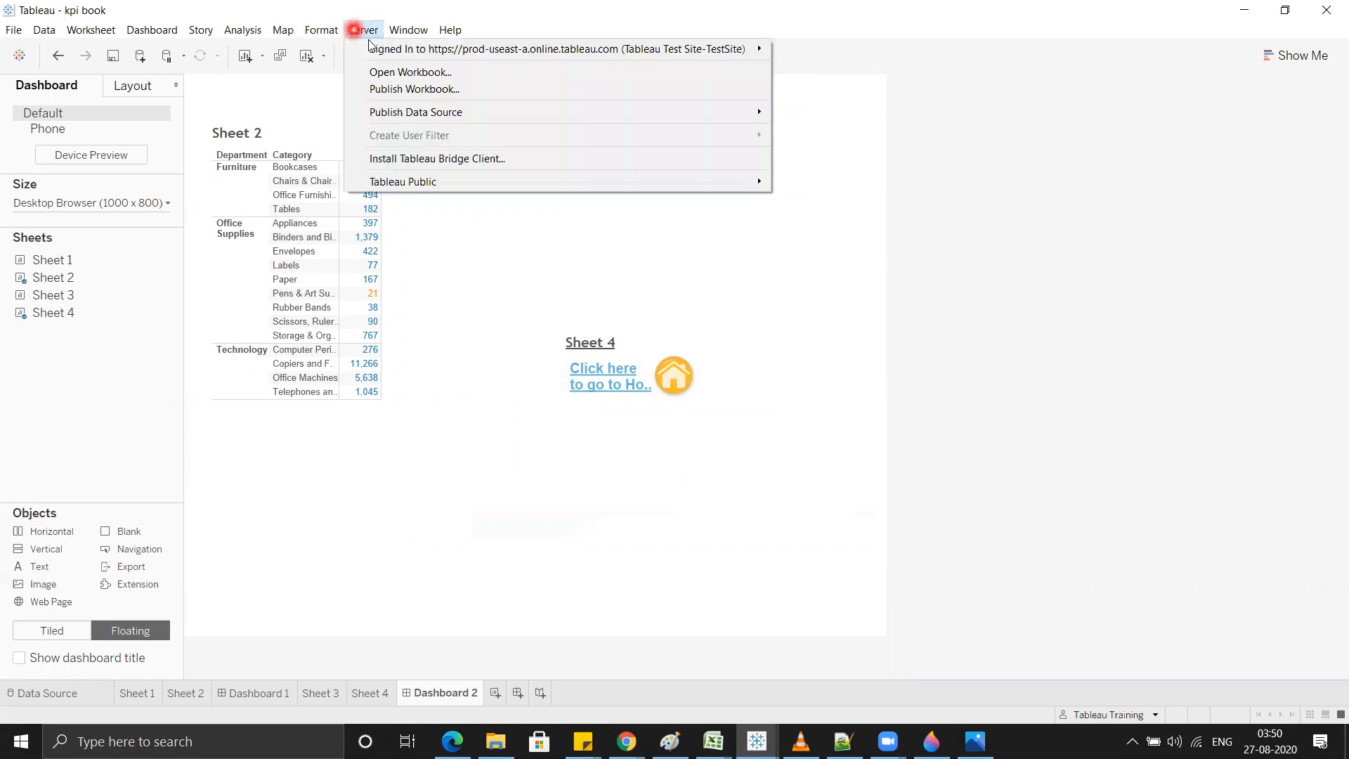
pyautogui.click(415, 96)
pyautogui.click(434, 90)
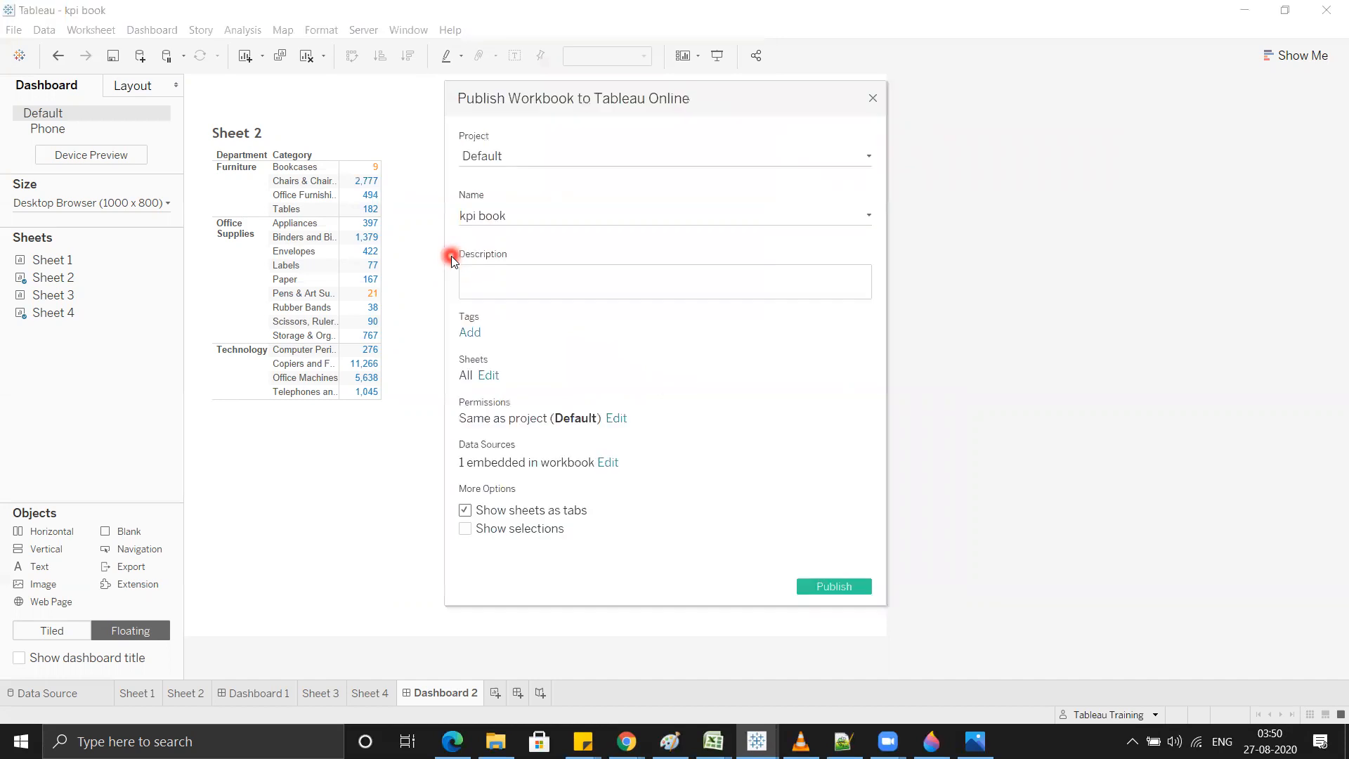
# Step: Move the publishing dialog aside and choose the newly created project as the publishing destination
pyautogui.click(541, 156)
pyautogui.moveTo(592, 111); pyautogui.dragTo(413, 105)
pyautogui.click(415, 162)
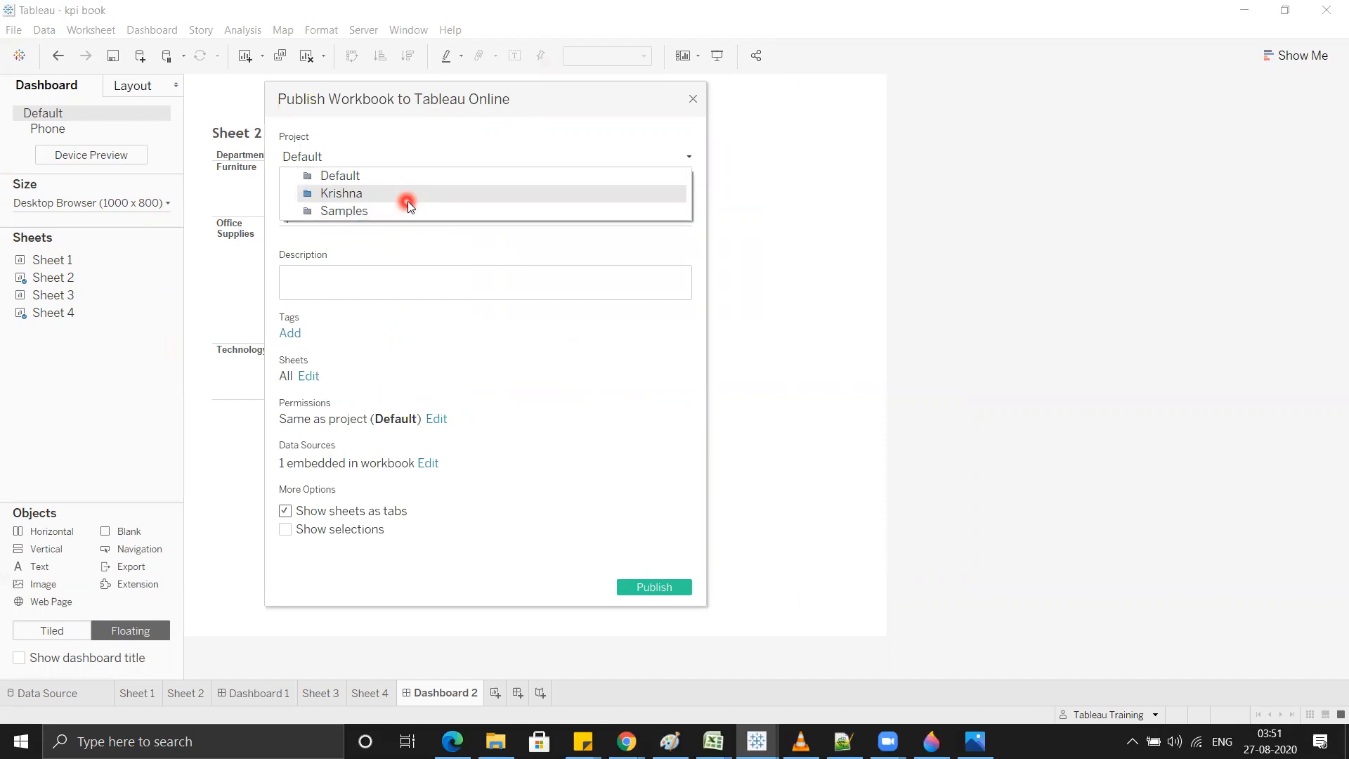
pyautogui.click(408, 199)
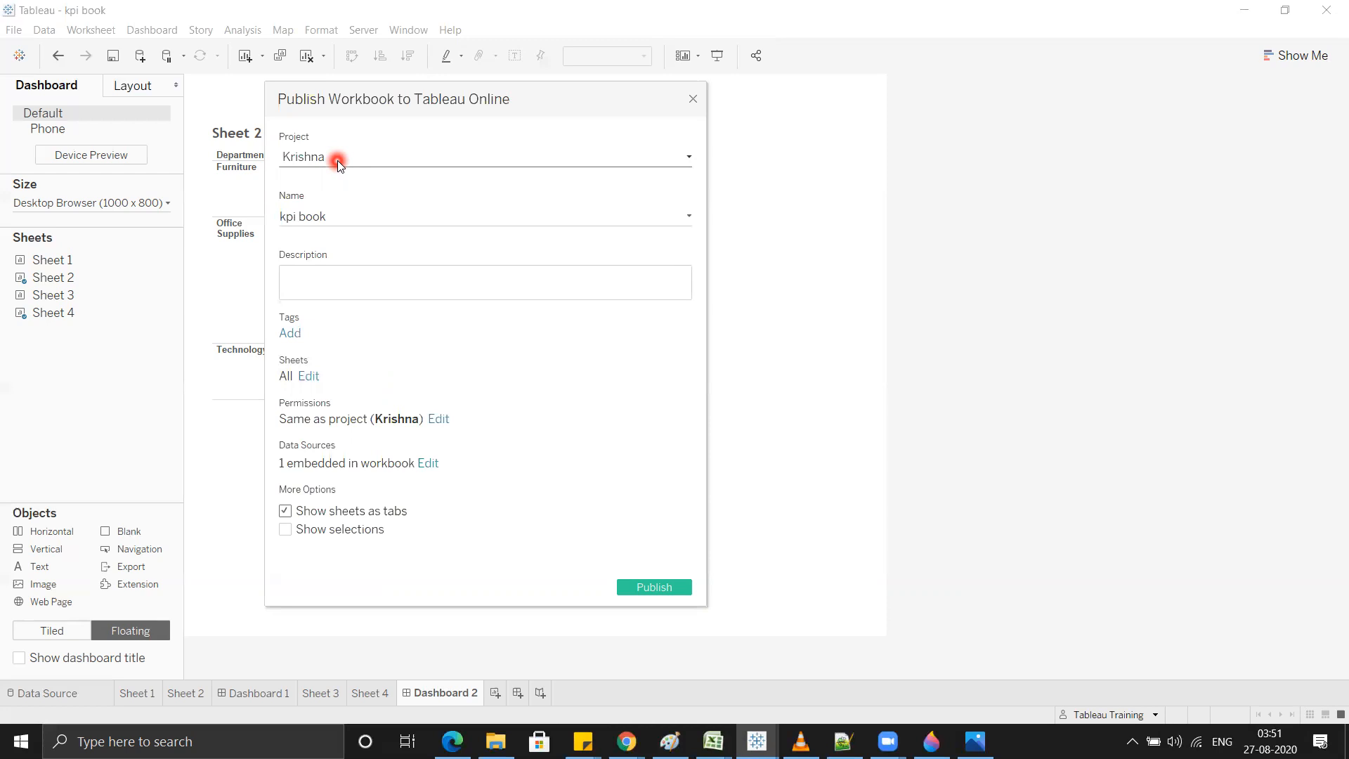
# Step: Change the destination project to Samples and highlight the workbook name kpi book
pyautogui.click(330, 216)
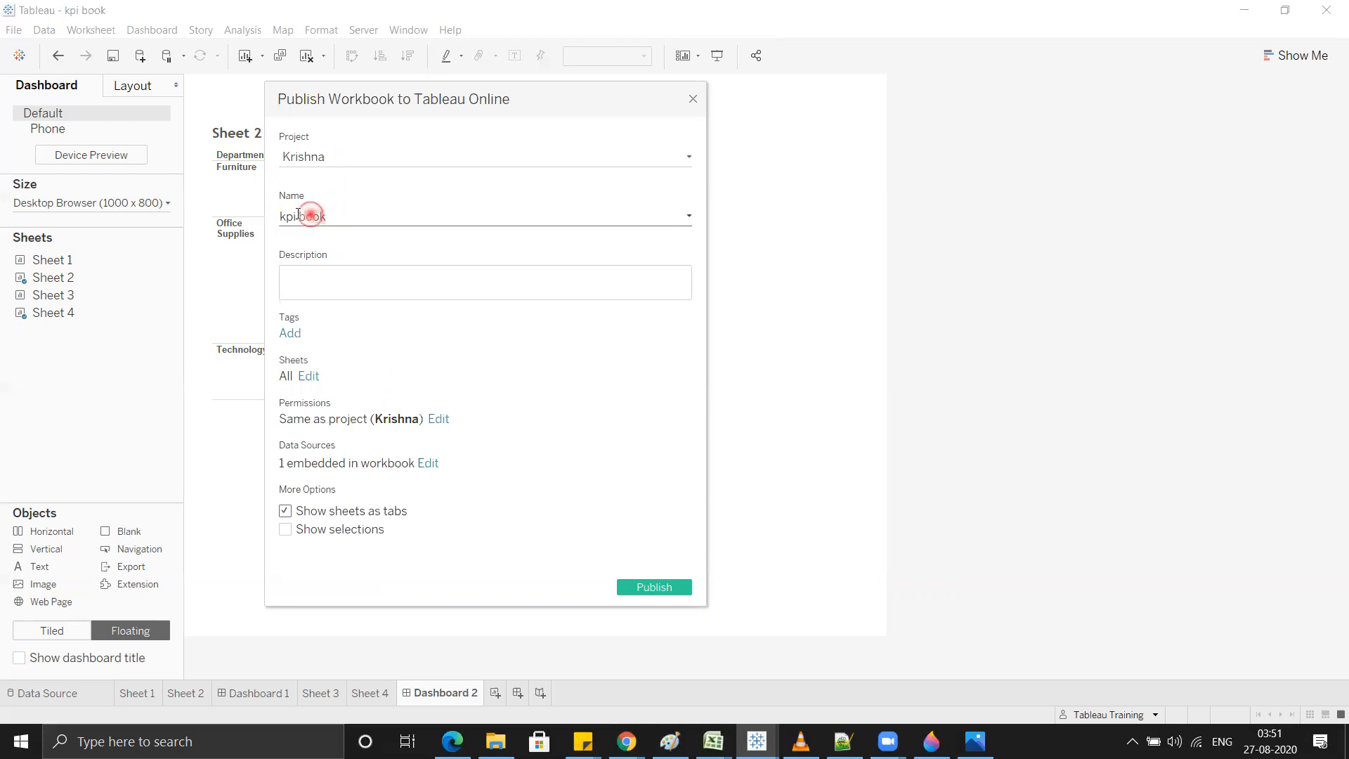
pyautogui.moveTo(278, 214); pyautogui.dragTo(323, 225)
pyautogui.click(355, 153)
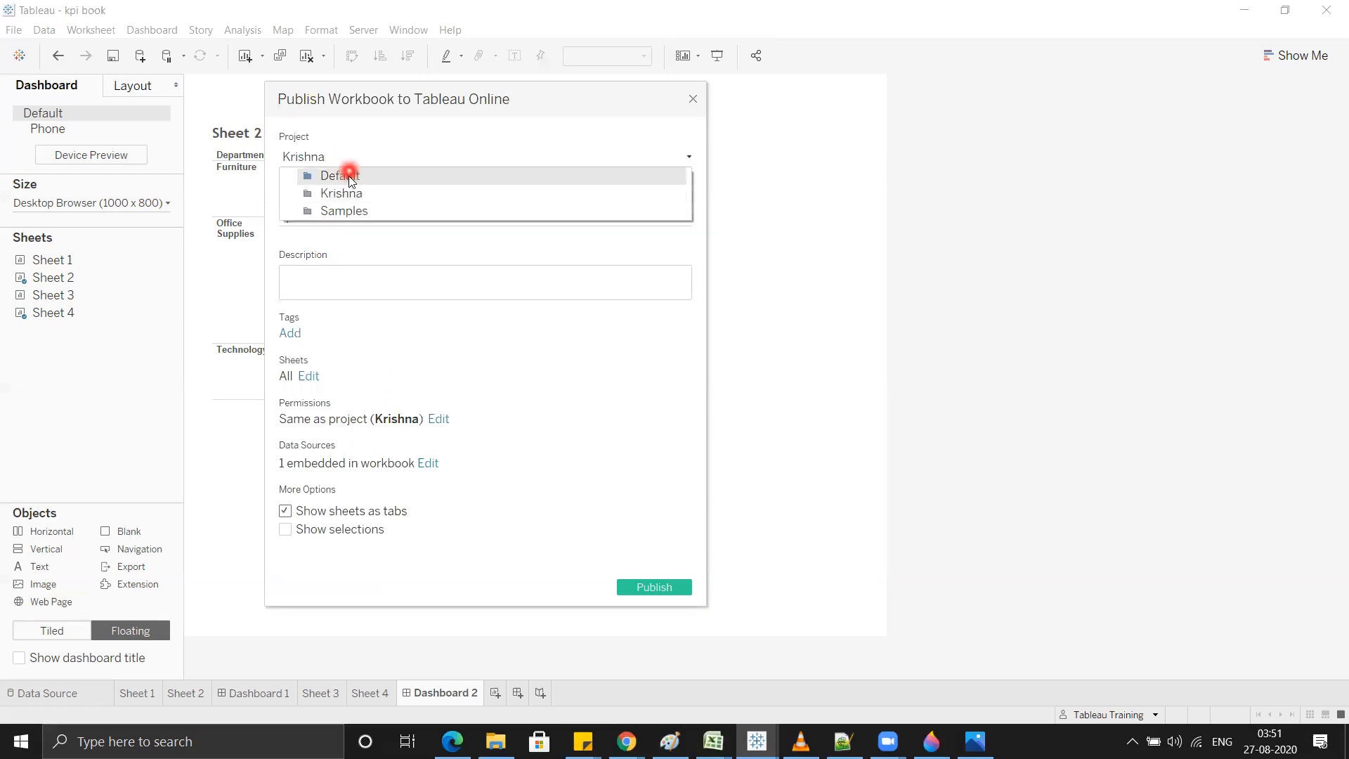
pyautogui.click(372, 209)
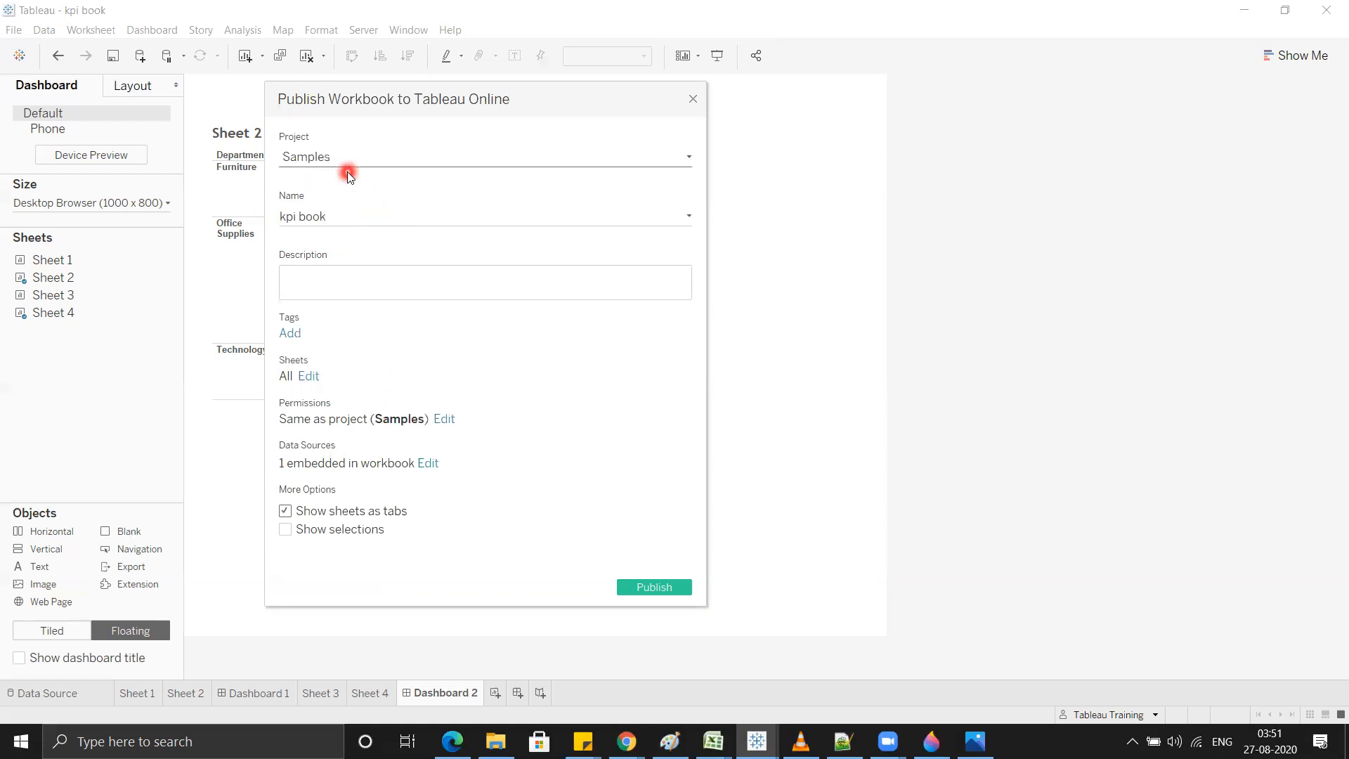
pyautogui.moveTo(339, 215); pyautogui.dragTo(278, 219)
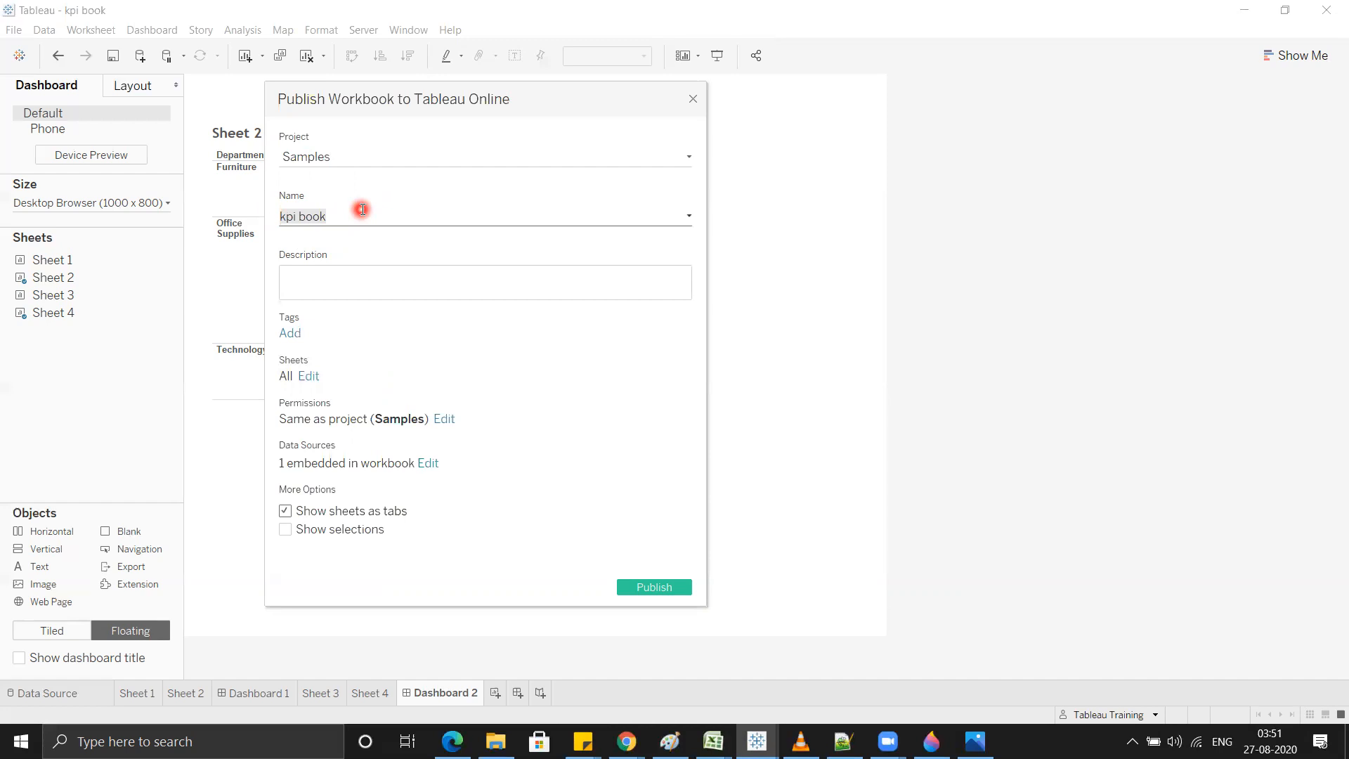
pyautogui.click(321, 214)
pyautogui.moveTo(320, 214); pyautogui.dragTo(272, 215)
# Step: Set the destination back to the newly created project and bring up the choices for the workbook name
pyautogui.click(374, 163)
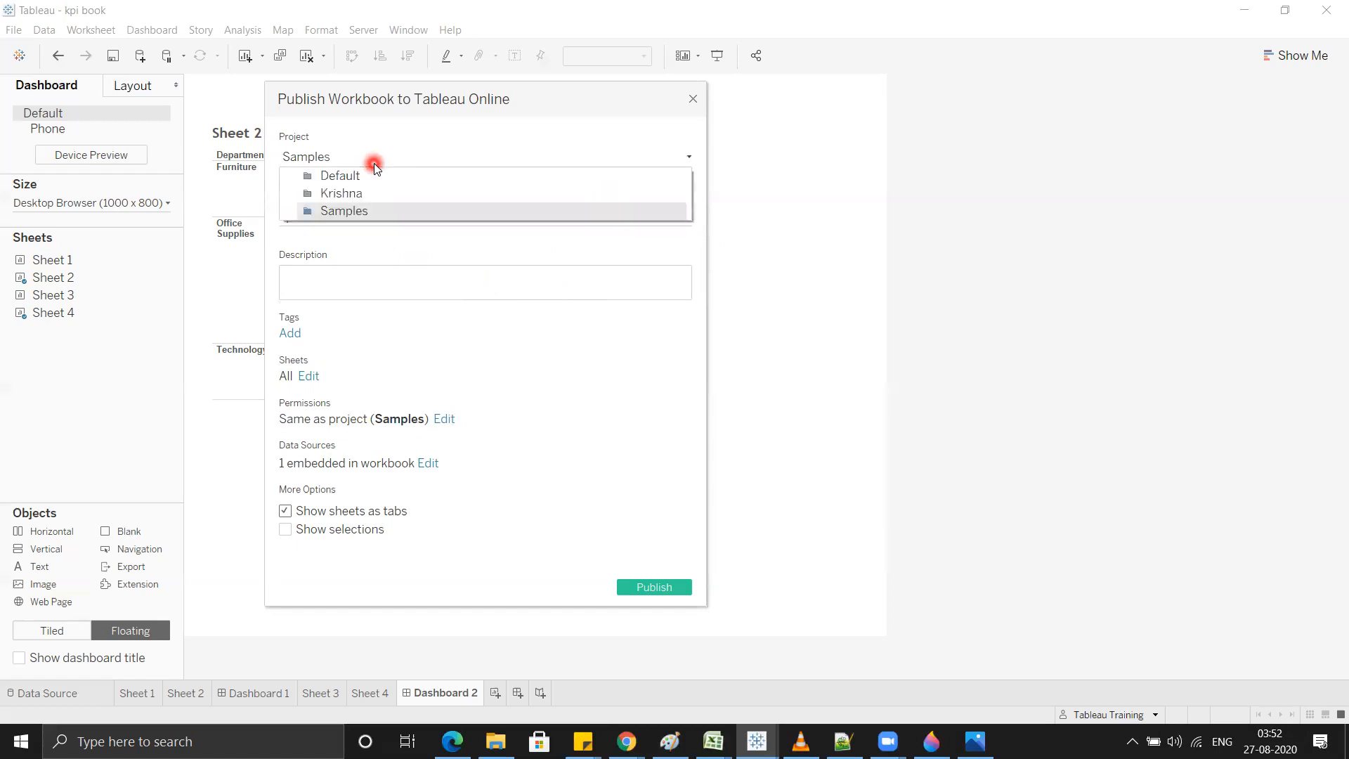
pyautogui.click(366, 155)
pyautogui.click(366, 194)
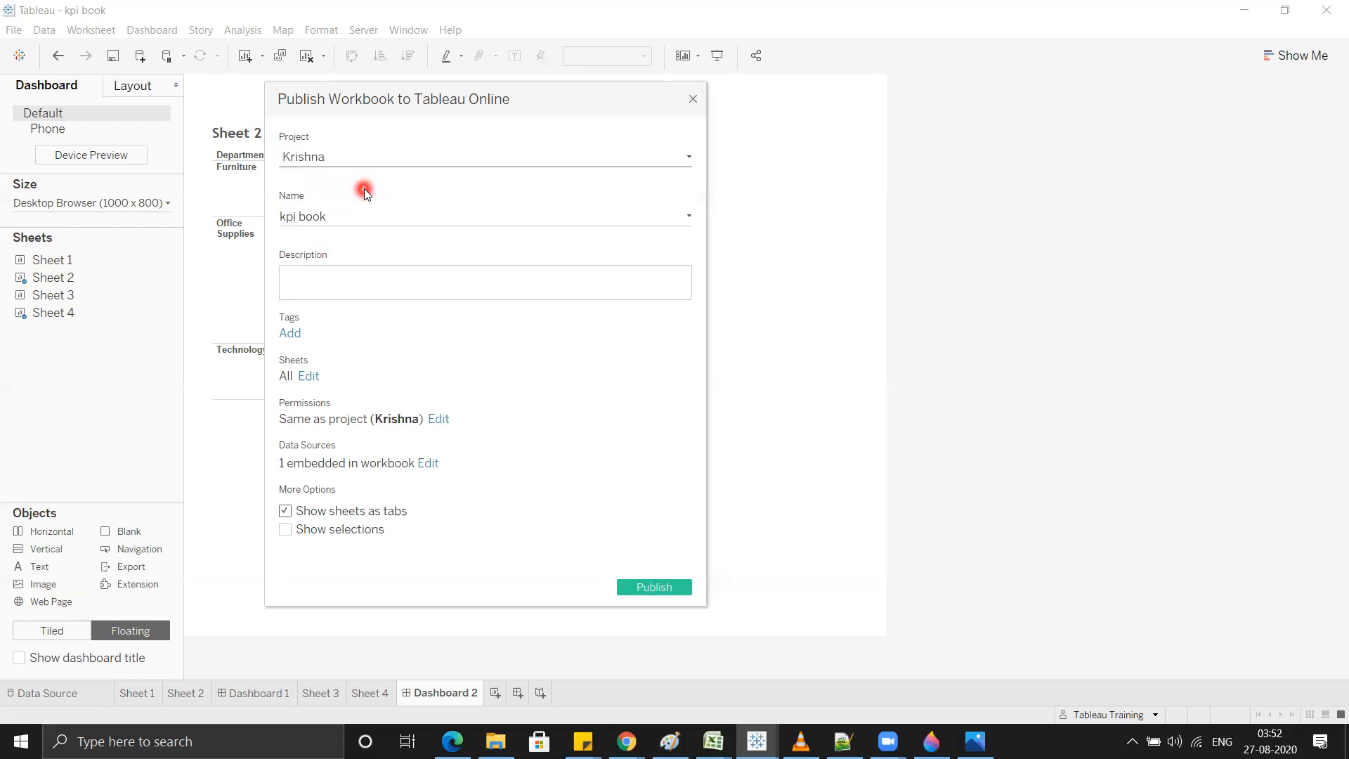
pyautogui.click(688, 220)
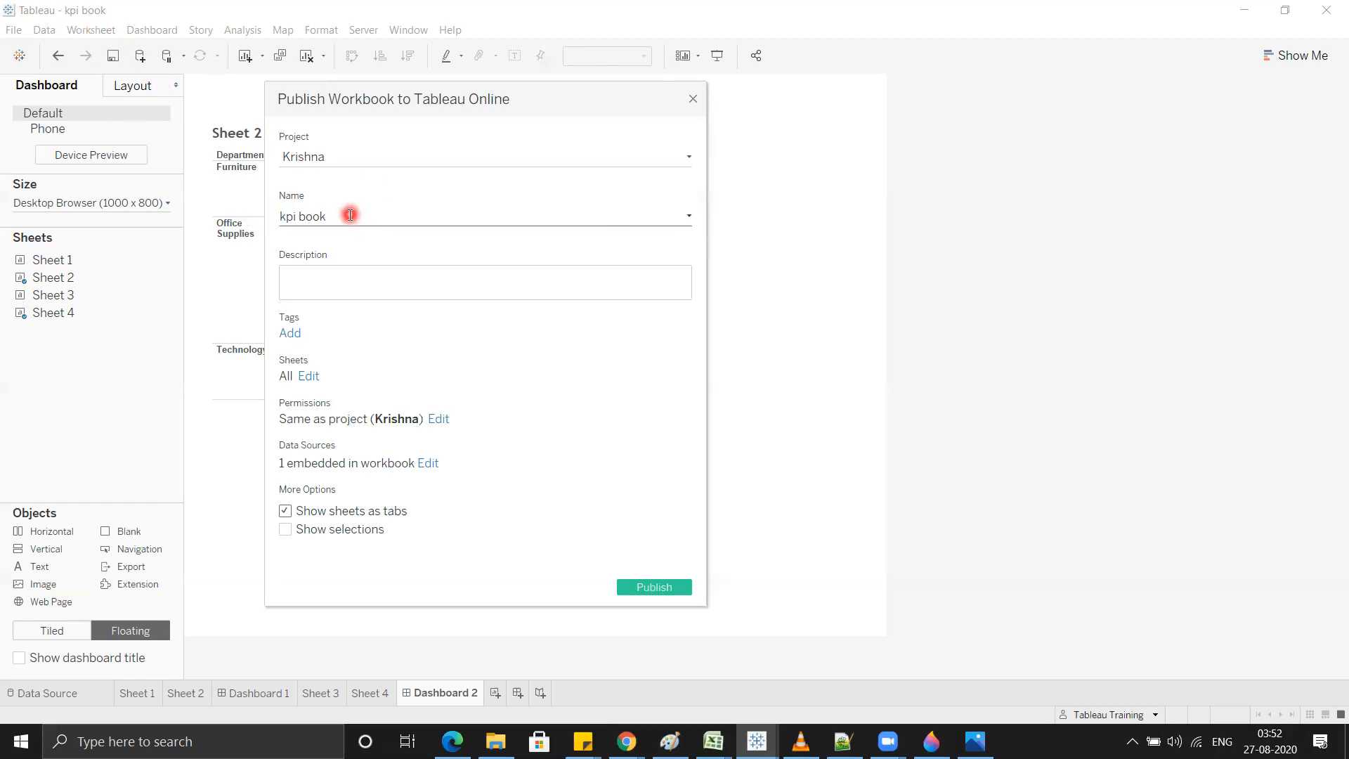
# Step: Rename the workbook for publishing as KPI Dashboard
pyautogui.moveTo(349, 215); pyautogui.dragTo(260, 218)
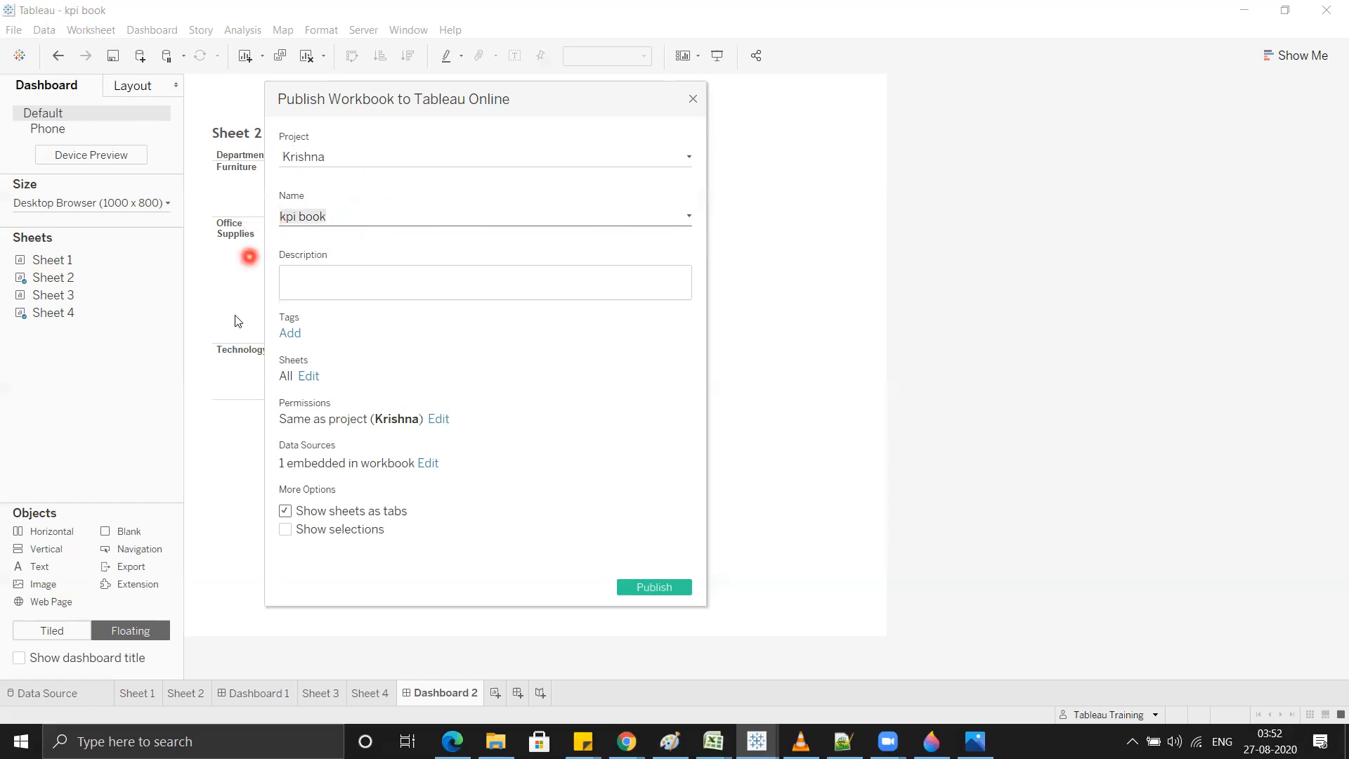
pyautogui.write('KPI')
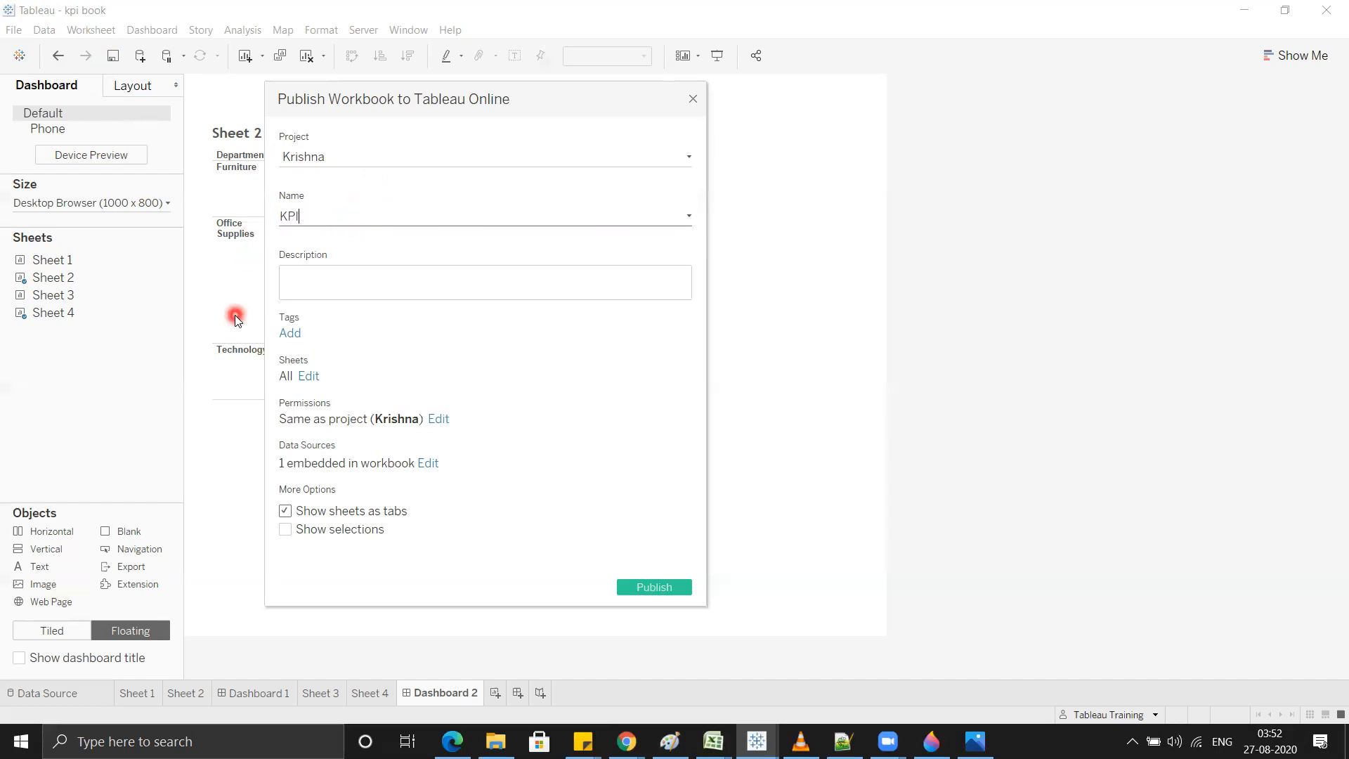
pyautogui.write(' Dashboard')
pyautogui.click(349, 276)
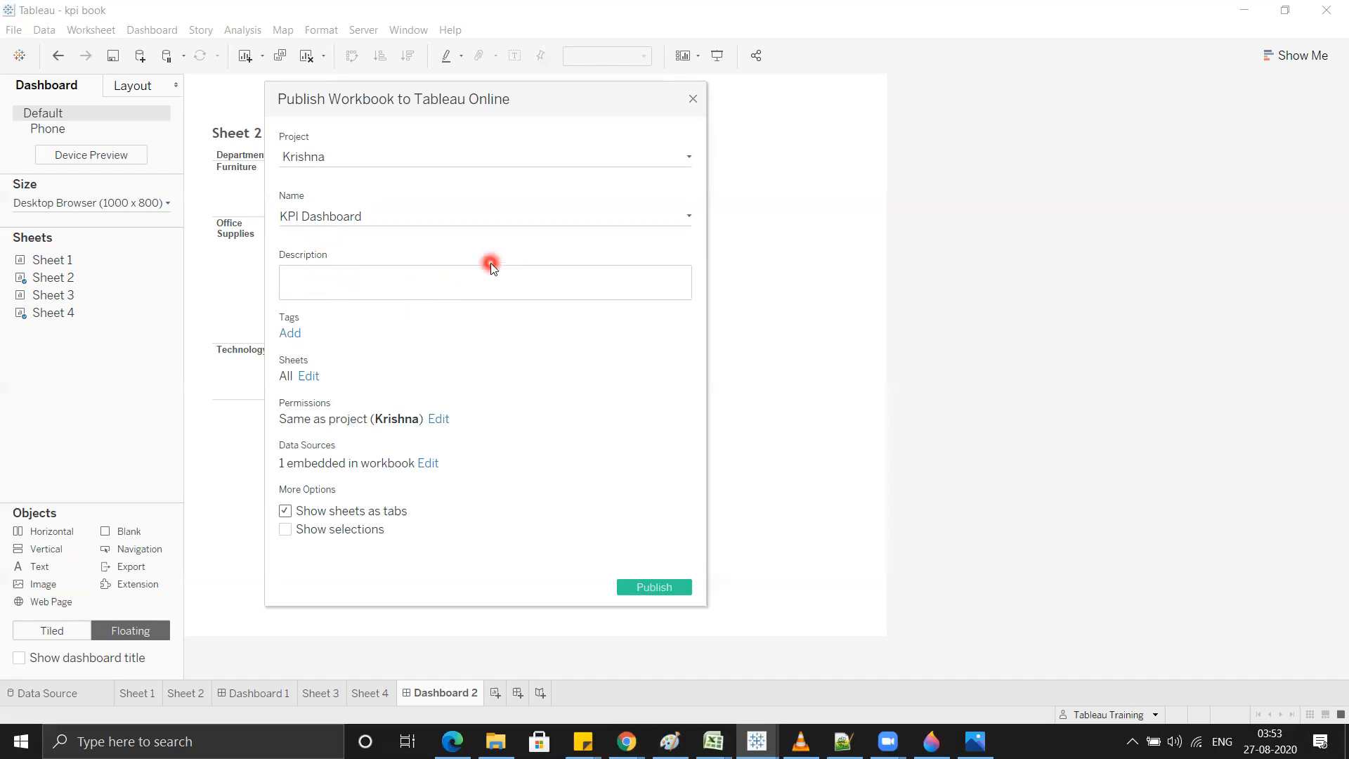
pyautogui.click(457, 217)
pyautogui.moveTo(362, 216); pyautogui.dragTo(281, 215)
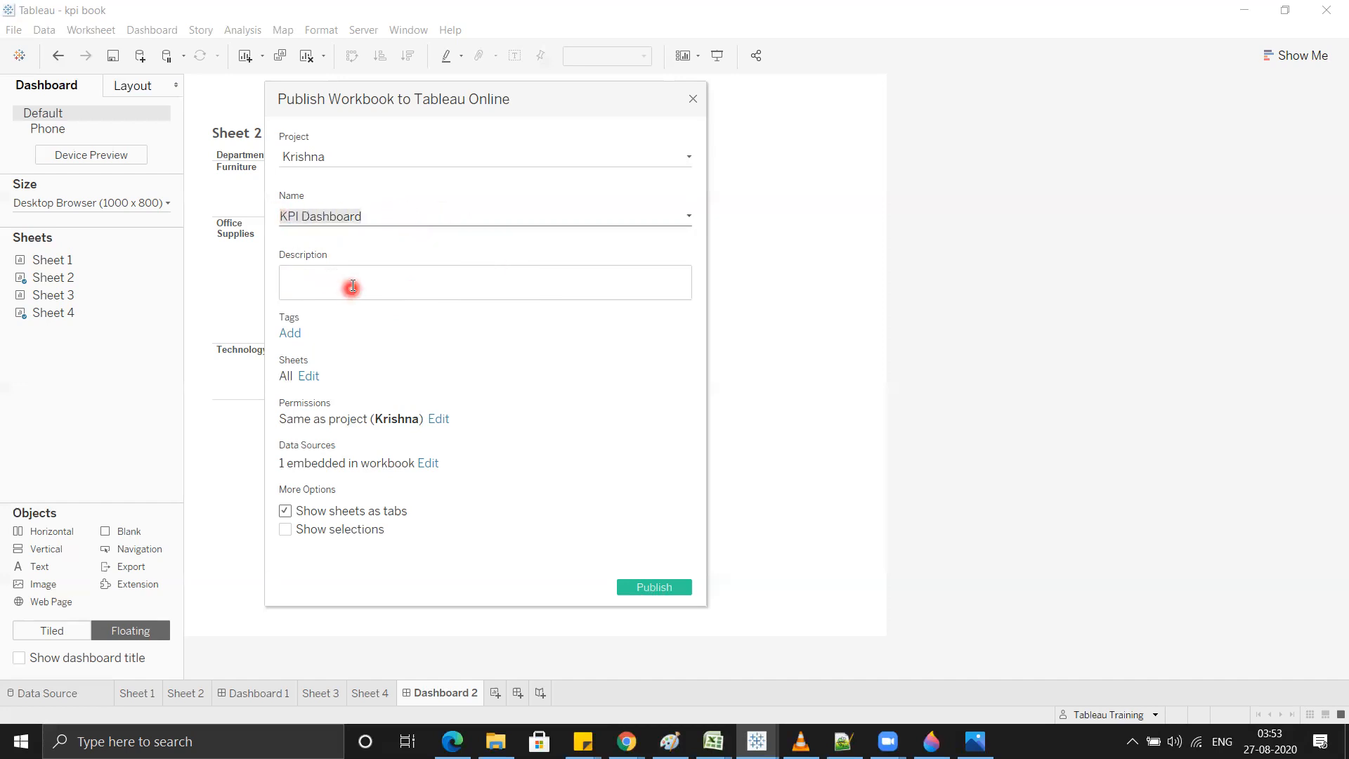
pyautogui.moveTo(370, 213); pyautogui.dragTo(276, 216)
pyautogui.click(377, 218)
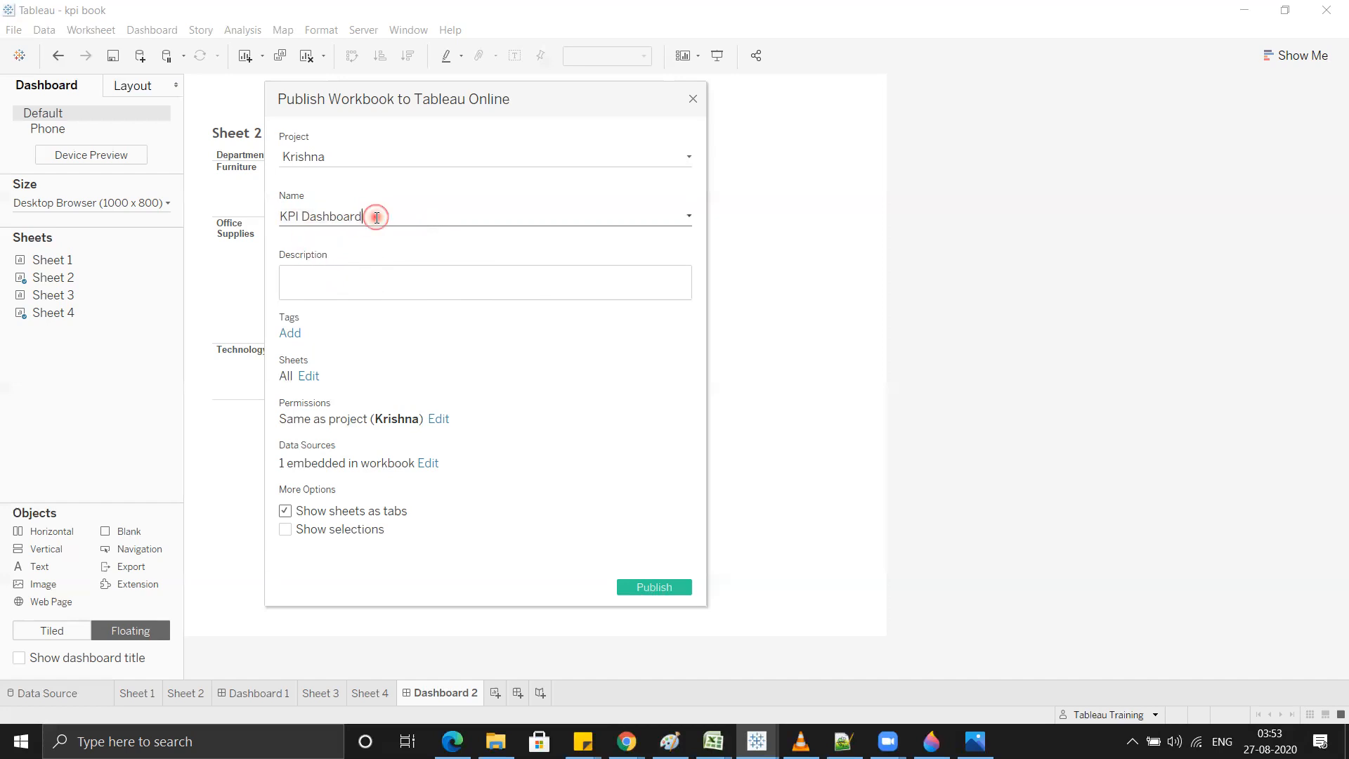
pyautogui.moveTo(376, 218); pyautogui.dragTo(276, 217)
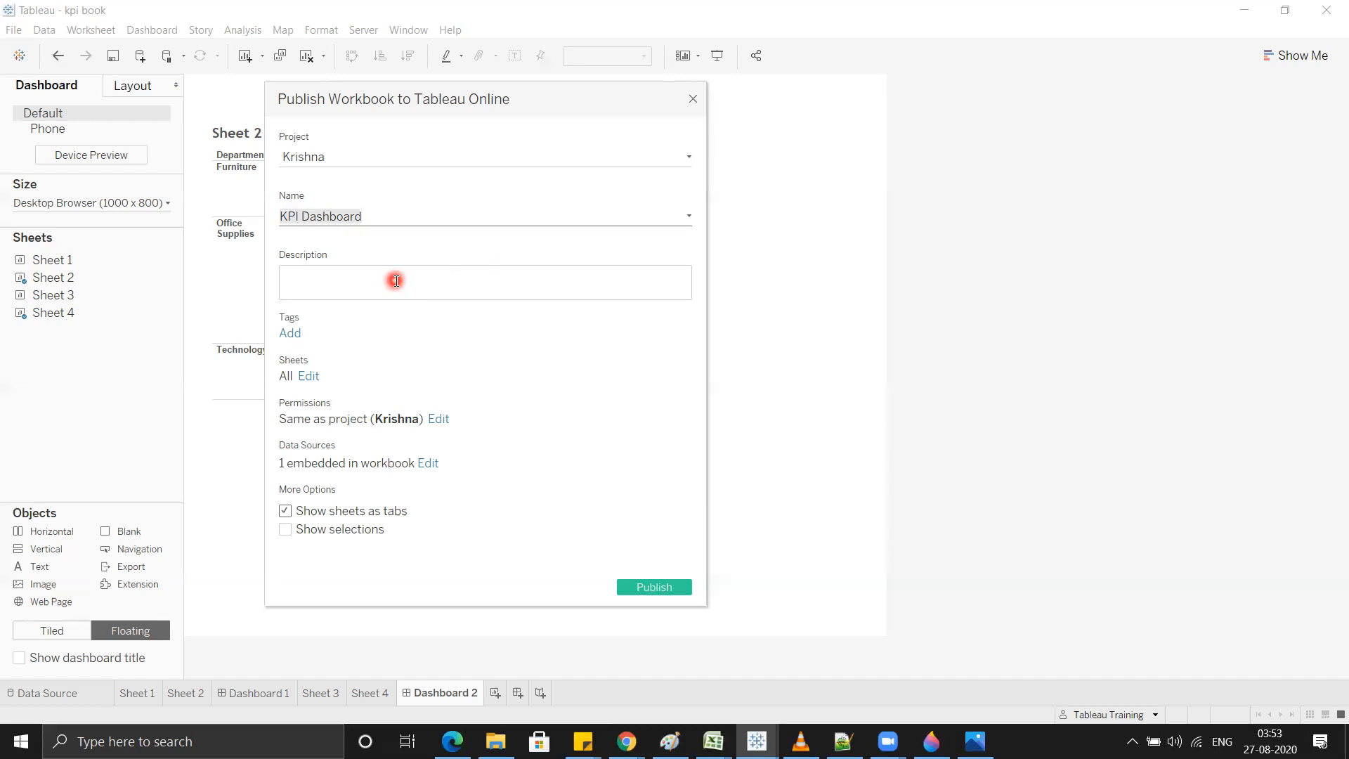
pyautogui.click(392, 217)
pyautogui.moveTo(385, 216); pyautogui.dragTo(271, 213)
pyautogui.click(340, 278)
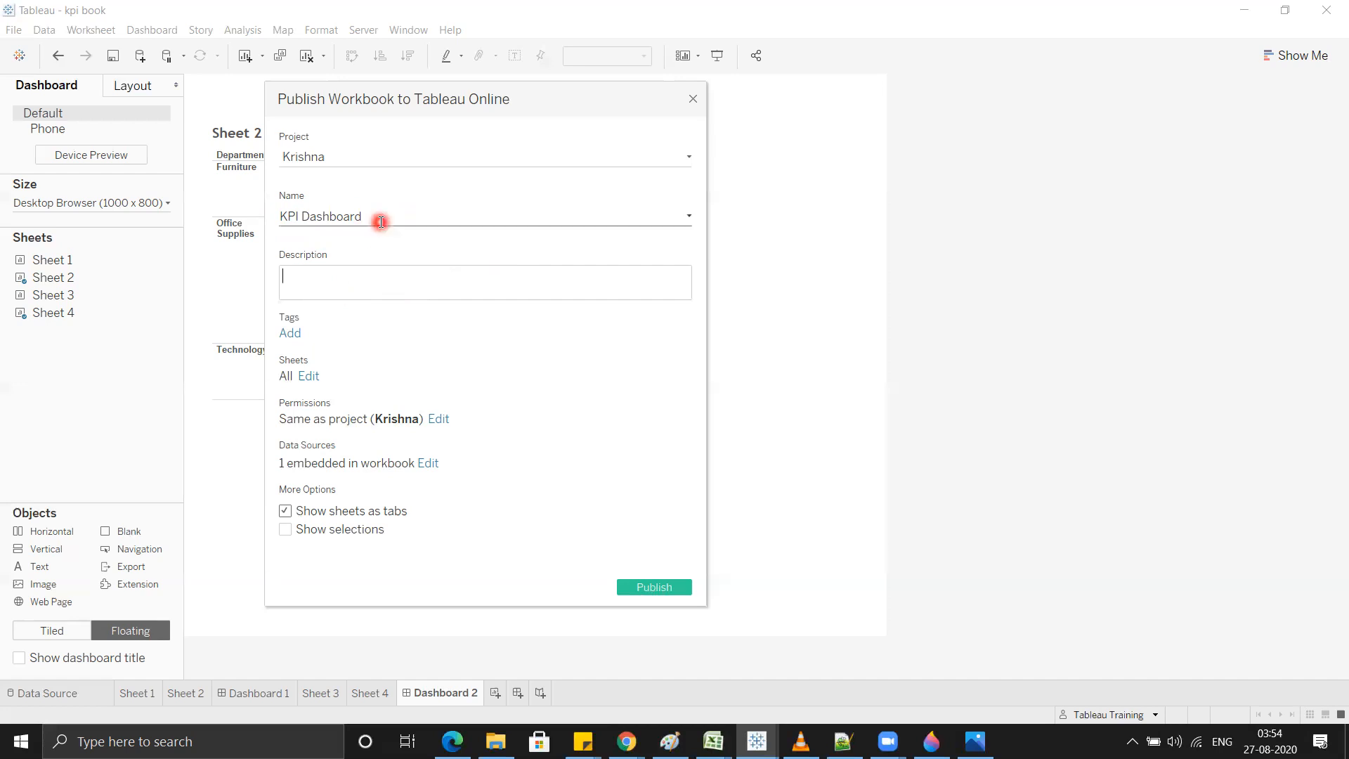
pyautogui.moveTo(372, 216); pyautogui.dragTo(281, 221)
pyautogui.click(331, 281)
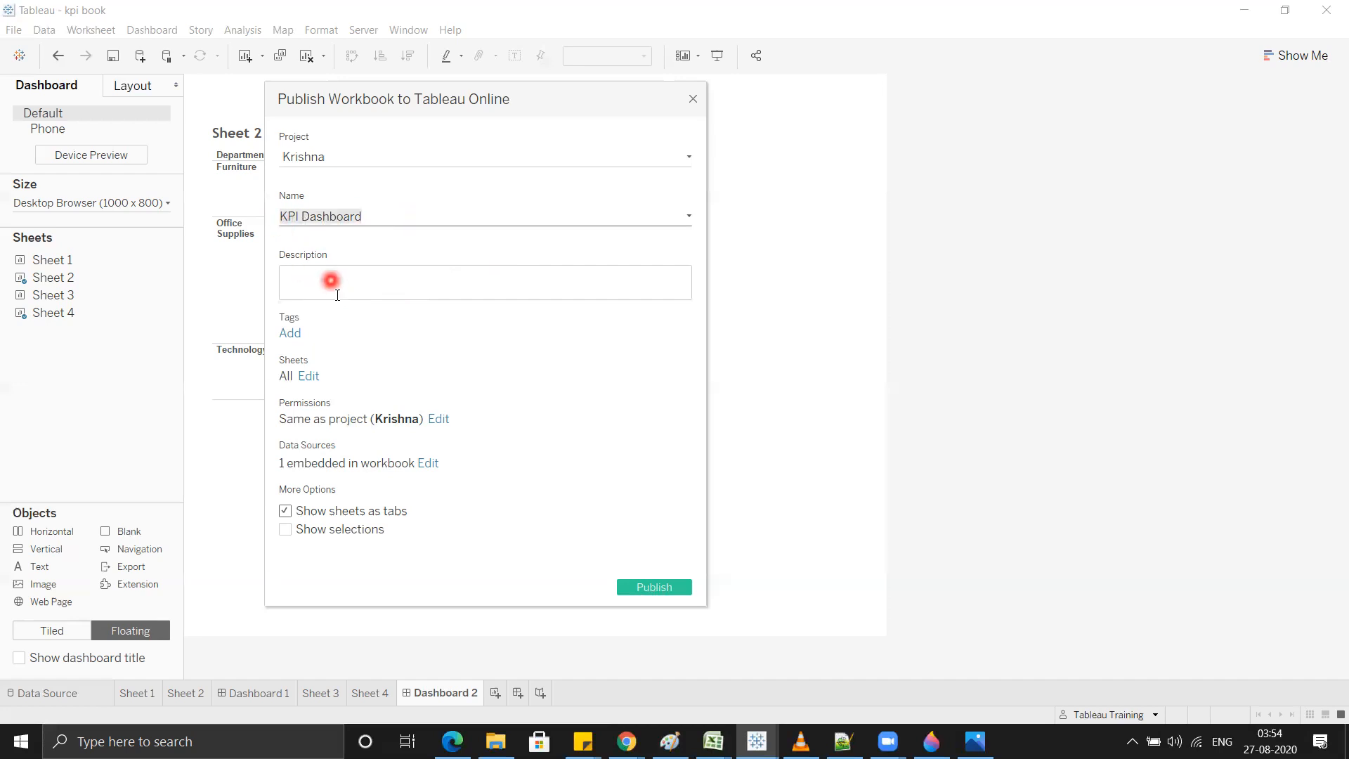
pyautogui.click(341, 285)
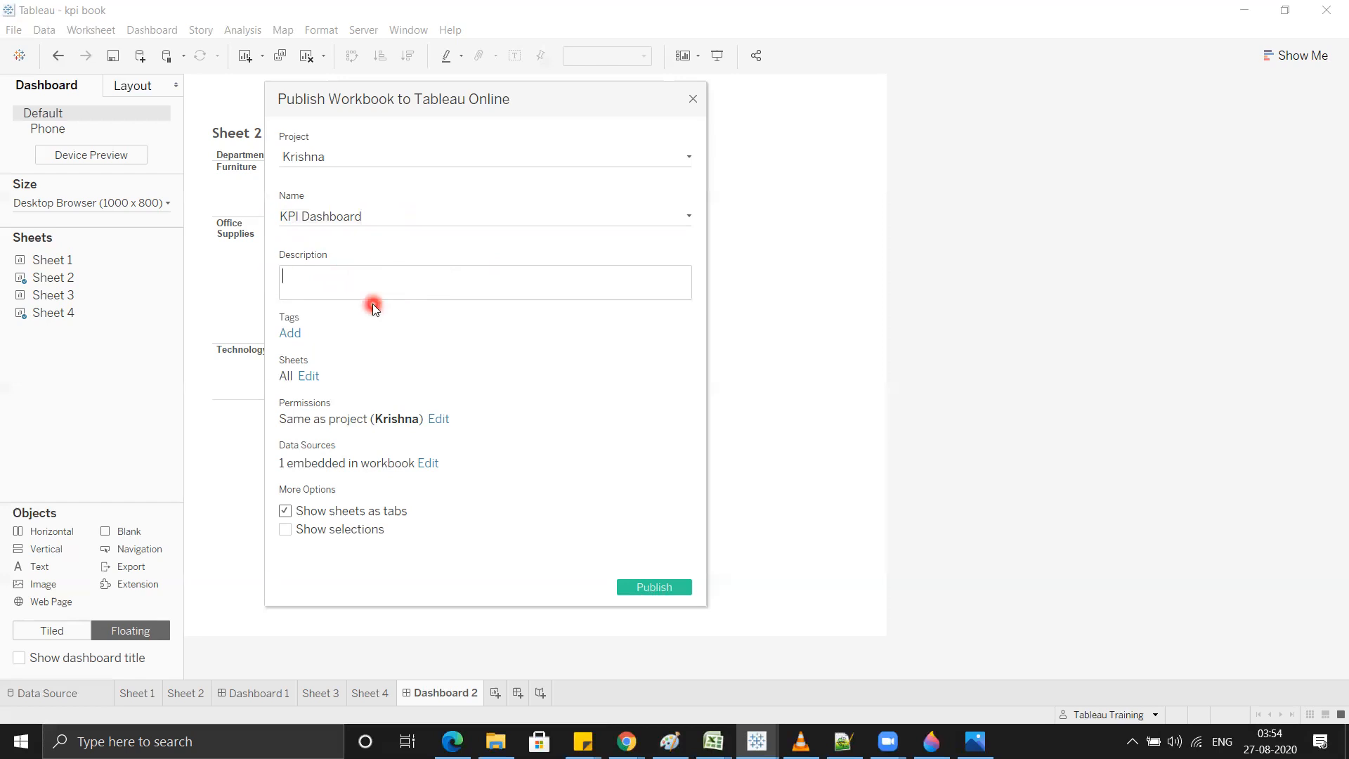
# Step: Look over the tag entry options and the list of sheets included in the published workbook
pyautogui.click(294, 335)
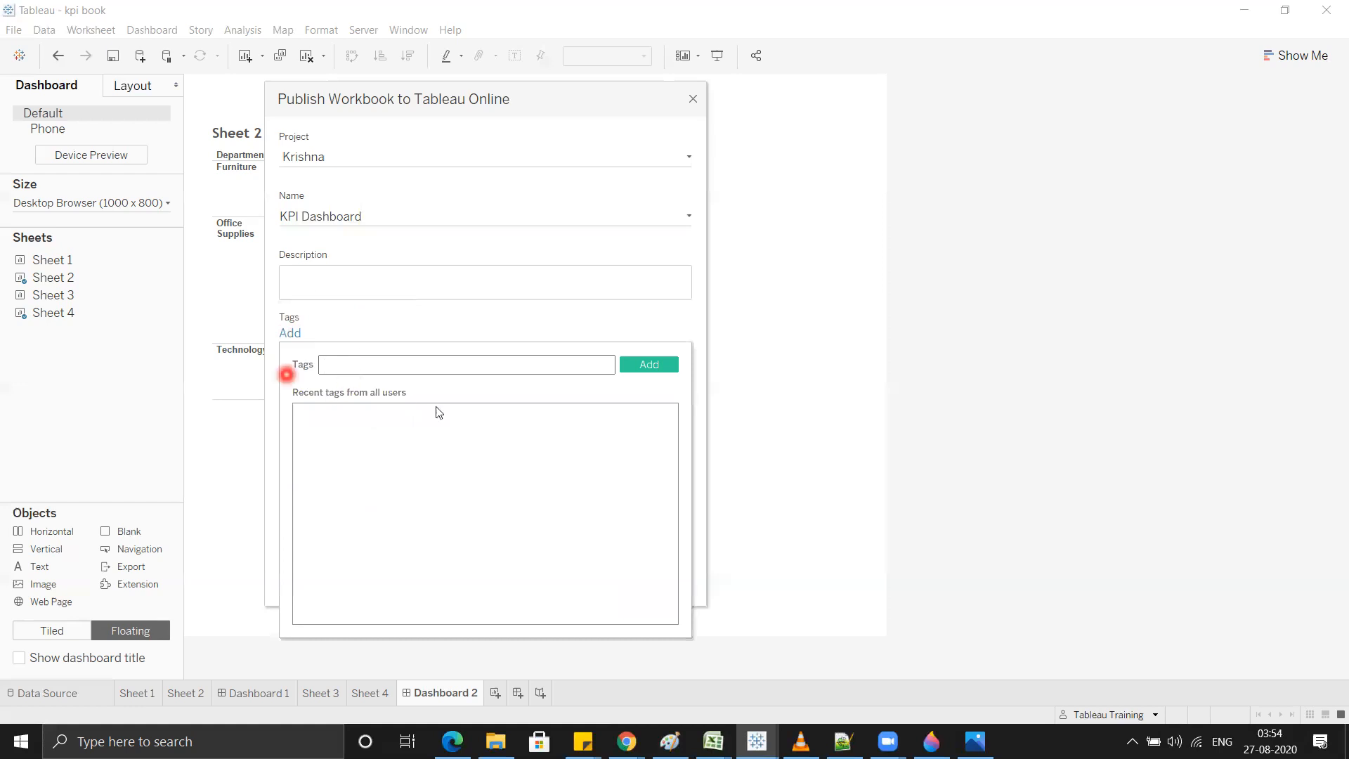
pyautogui.click(445, 324)
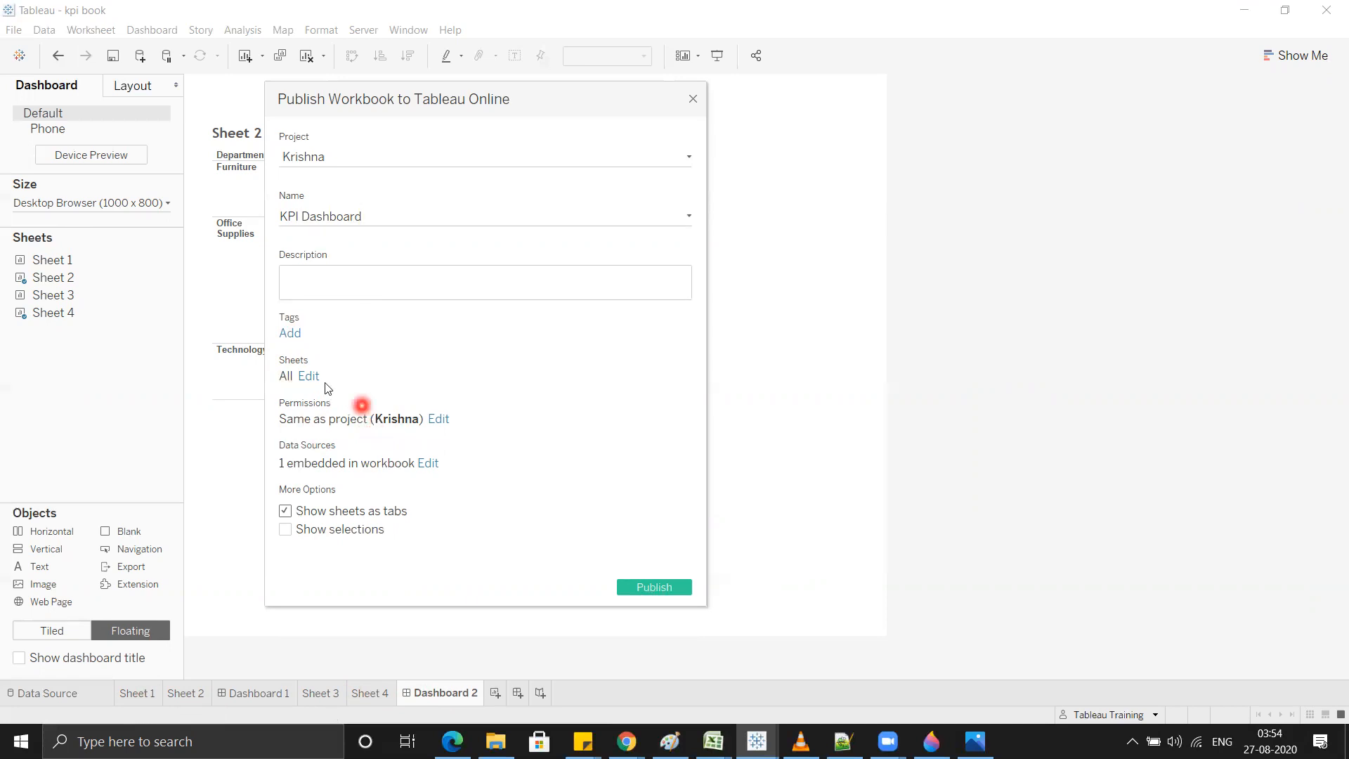
pyautogui.click(307, 376)
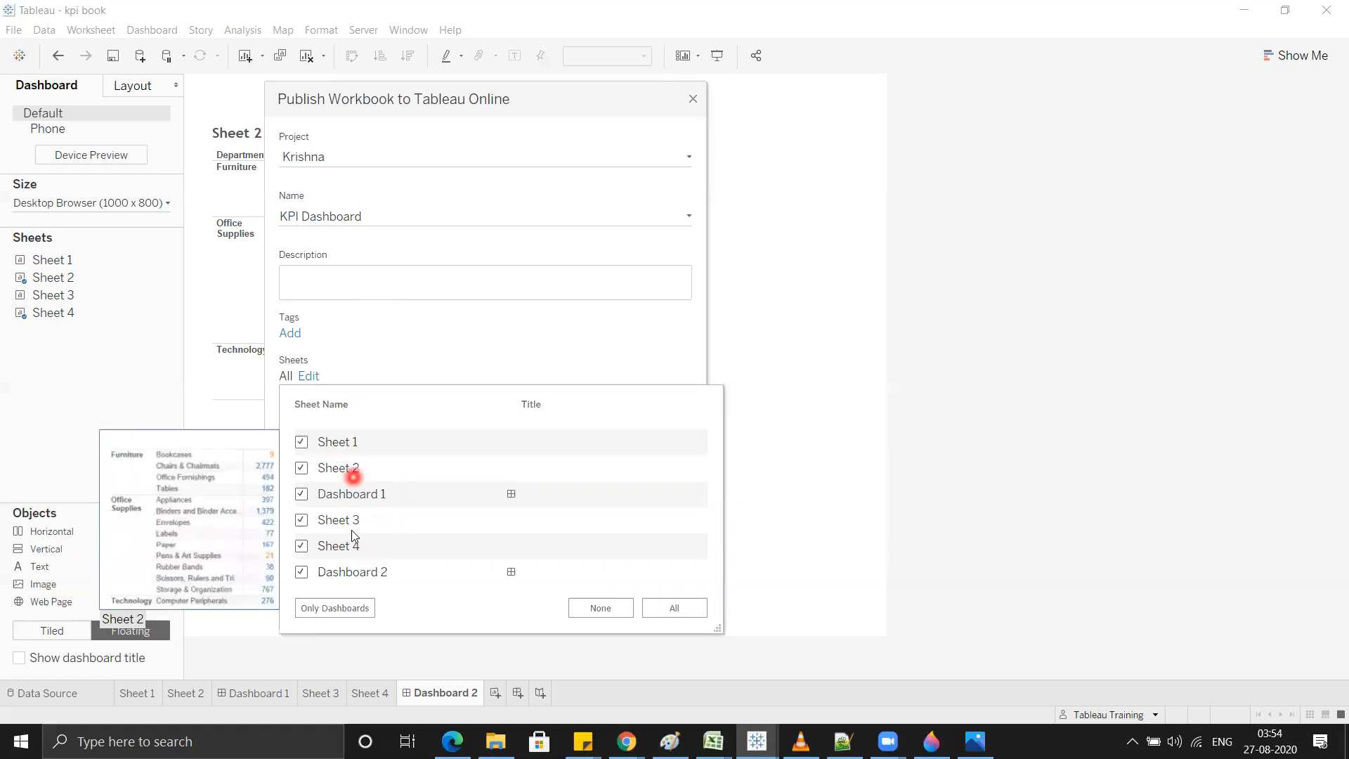
pyautogui.click(413, 358)
pyautogui.click(310, 377)
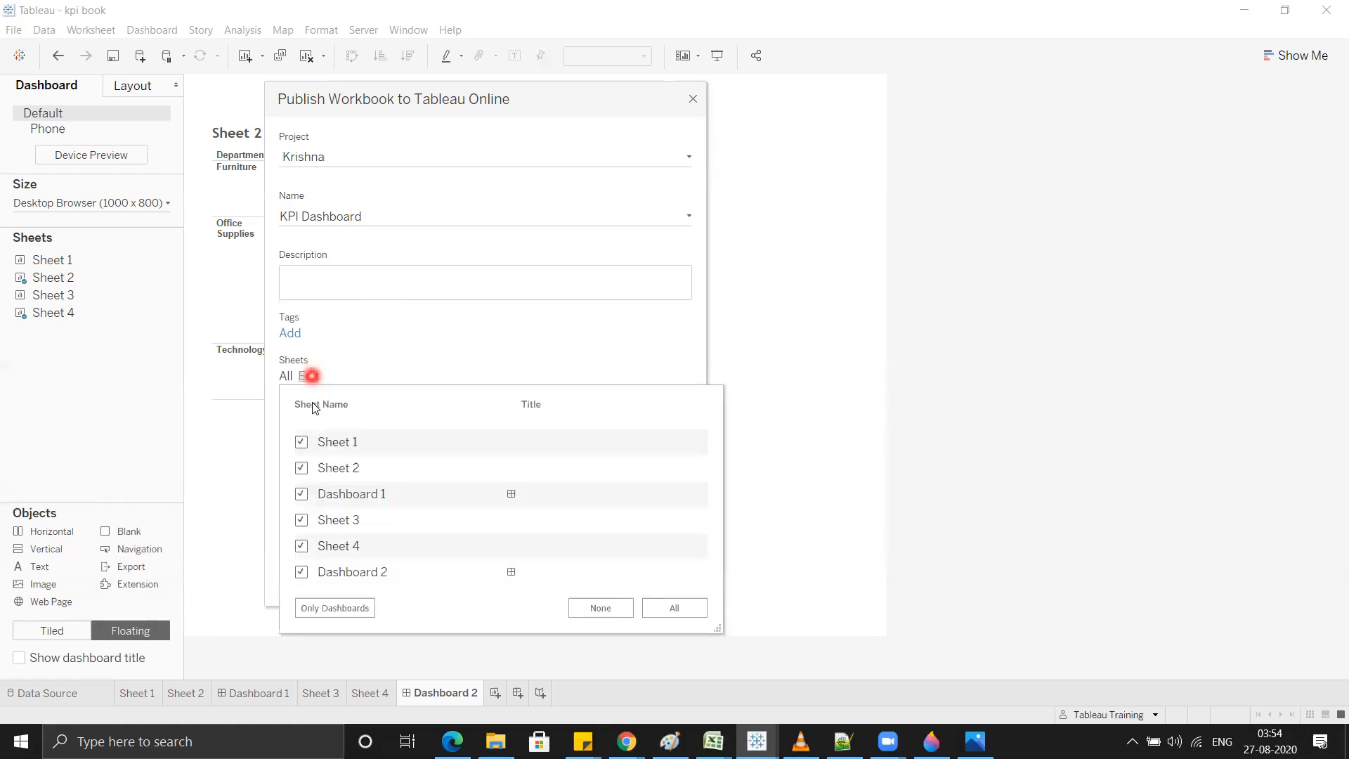
pyautogui.click(406, 358)
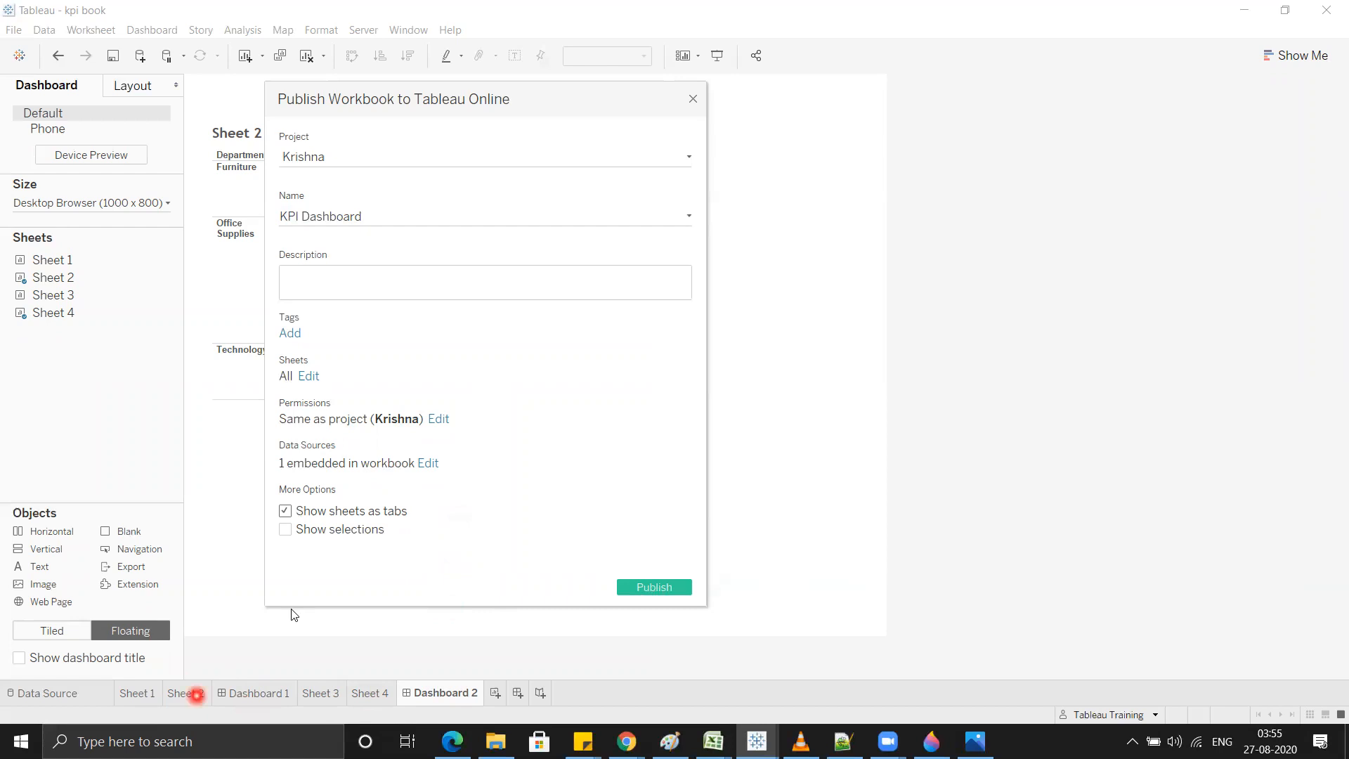
# Step: Limit the sheets being published to the dashboards only
pyautogui.click(309, 377)
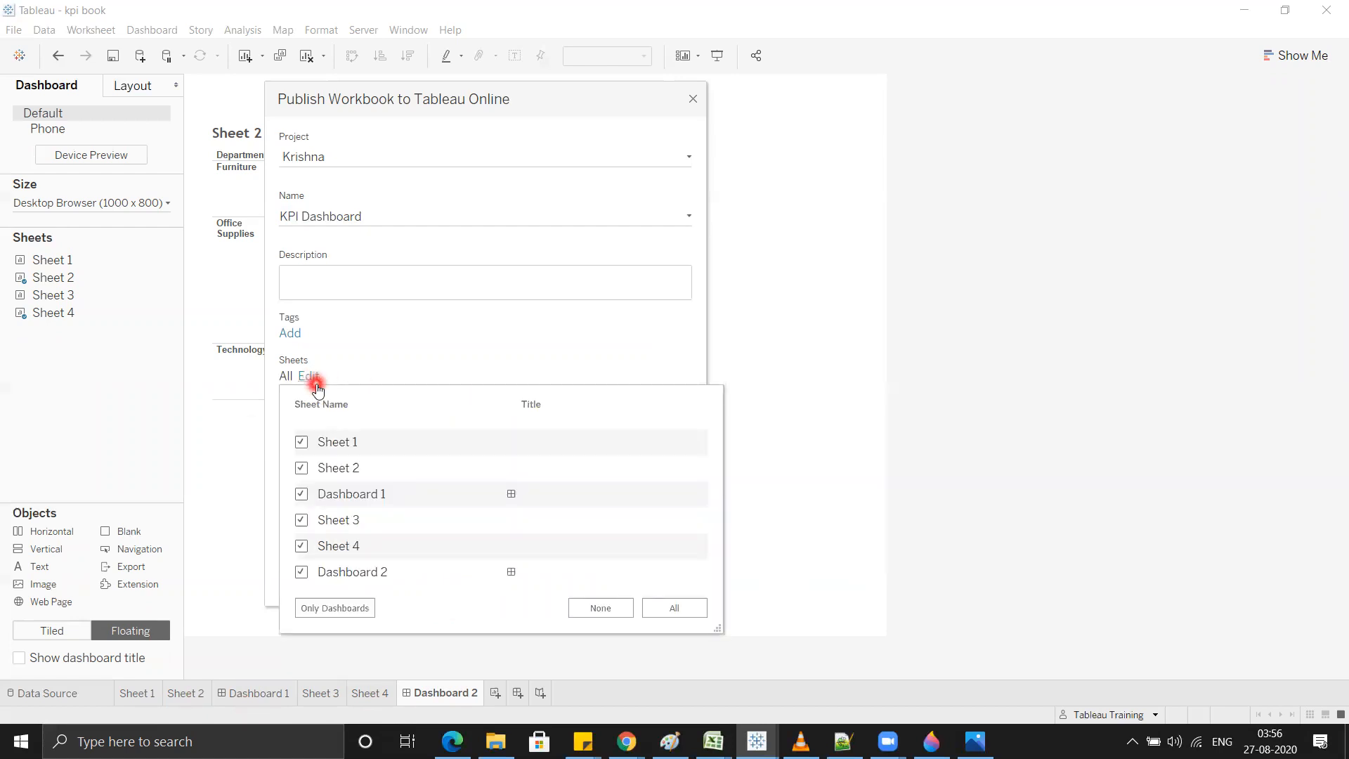
pyautogui.click(336, 607)
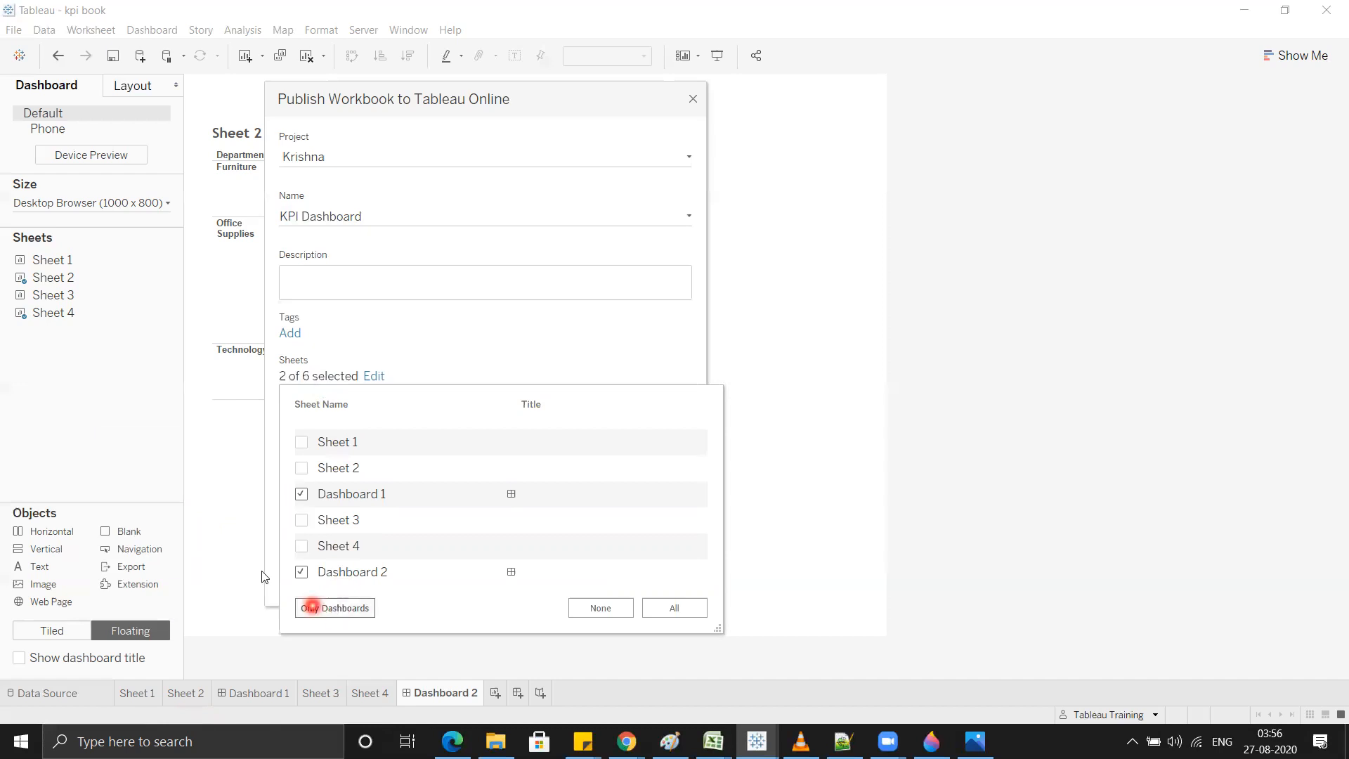
pyautogui.click(413, 351)
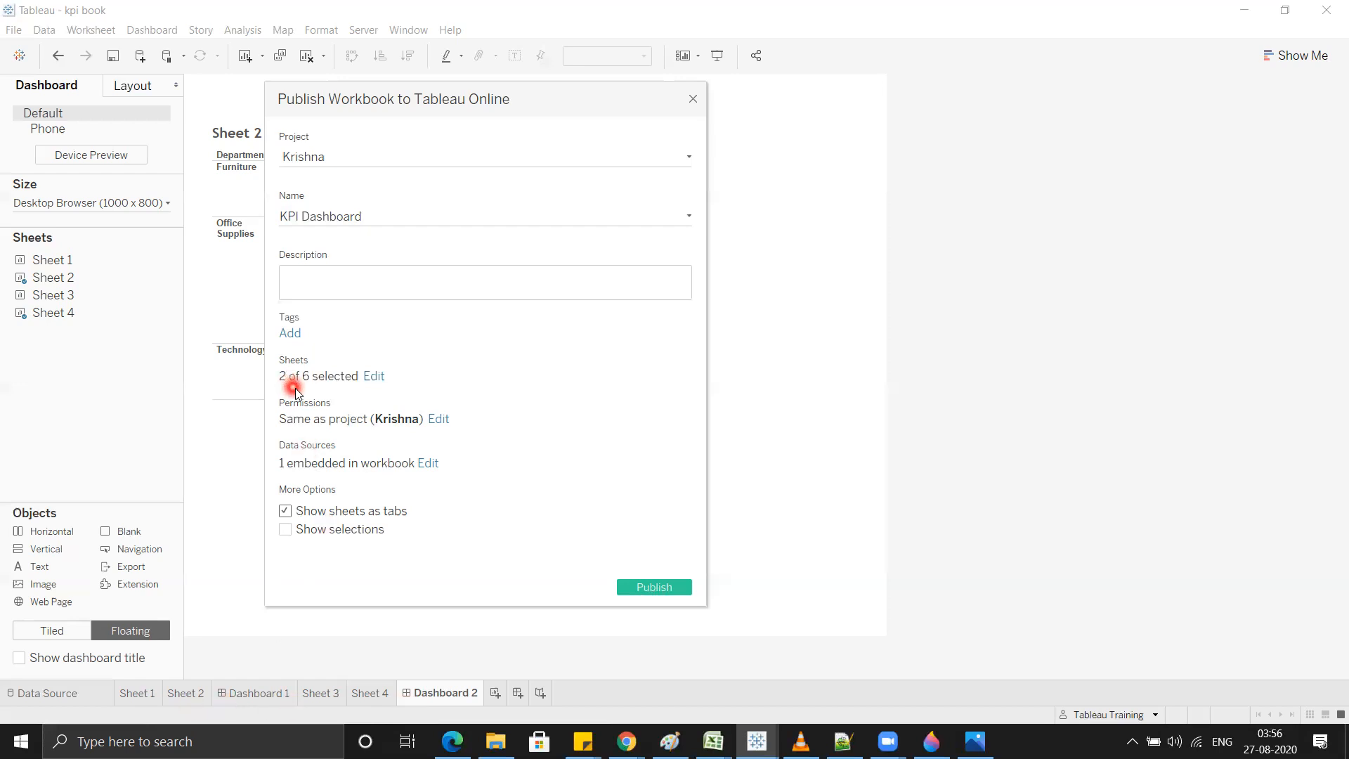
# Step: Add Sheet 1 to the sheets being published and exclude it again
pyautogui.click(377, 379)
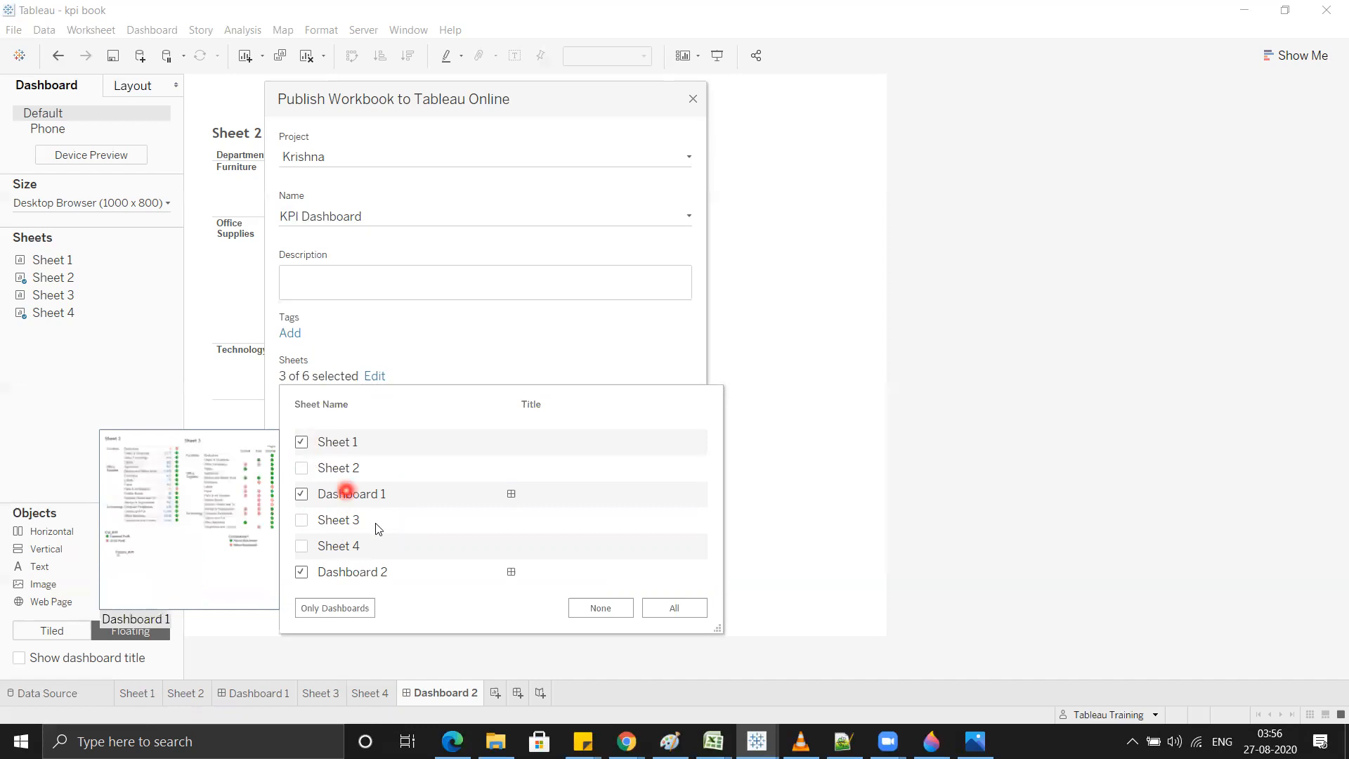
pyautogui.click(303, 443)
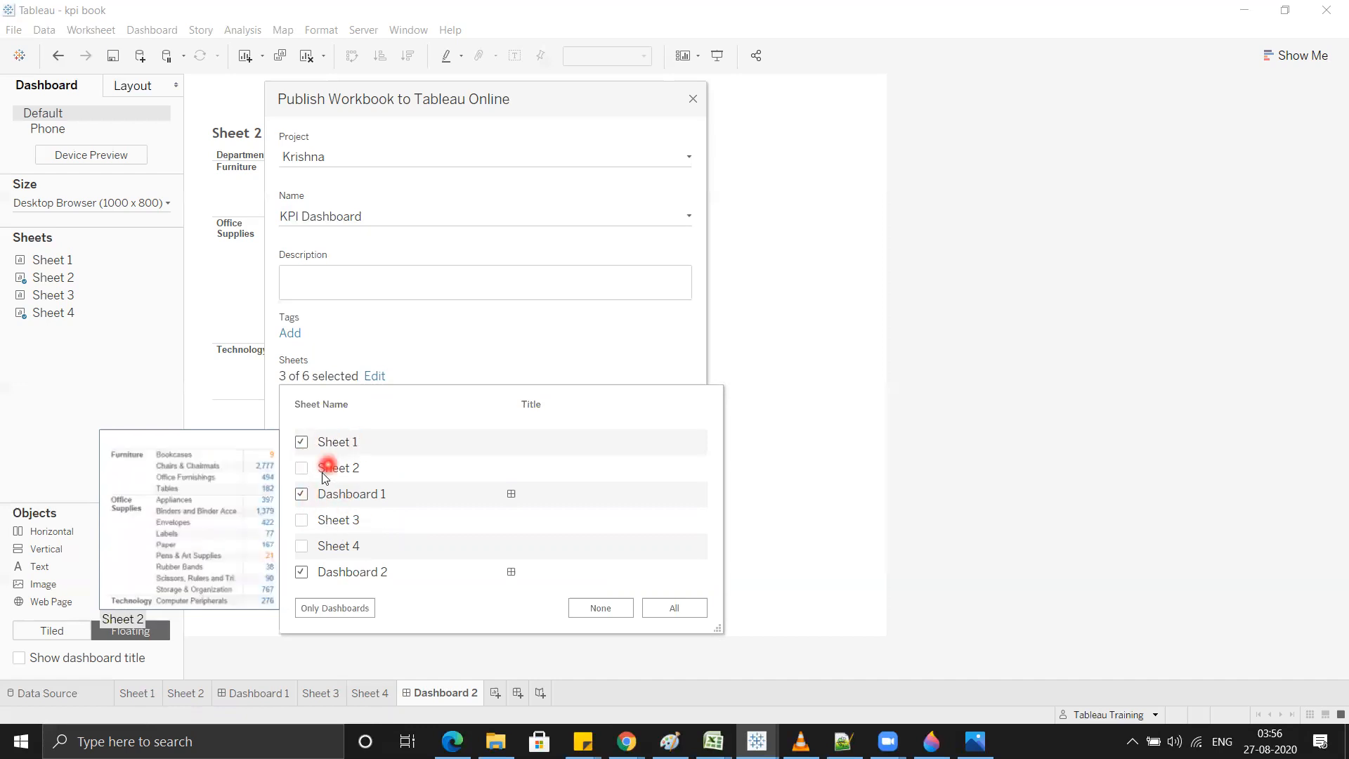
pyautogui.click(303, 441)
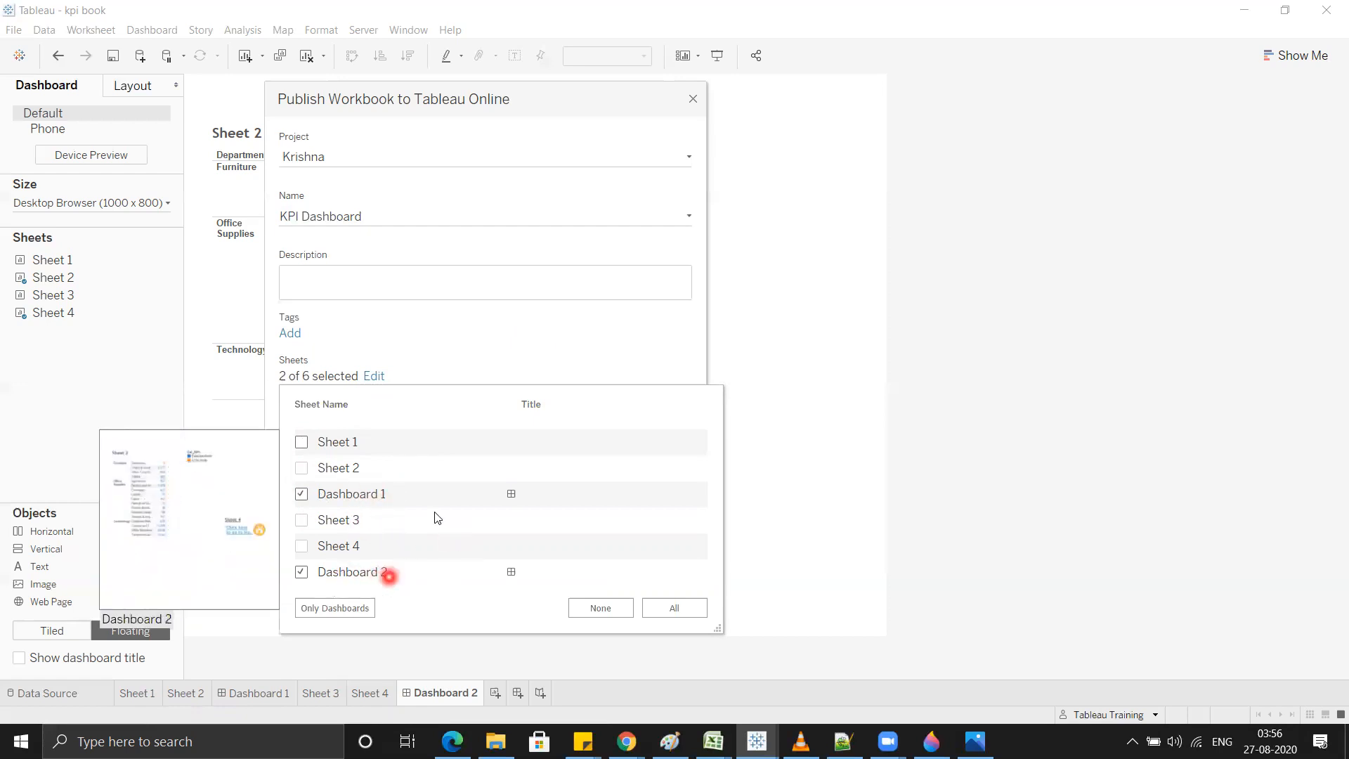
pyautogui.click(466, 346)
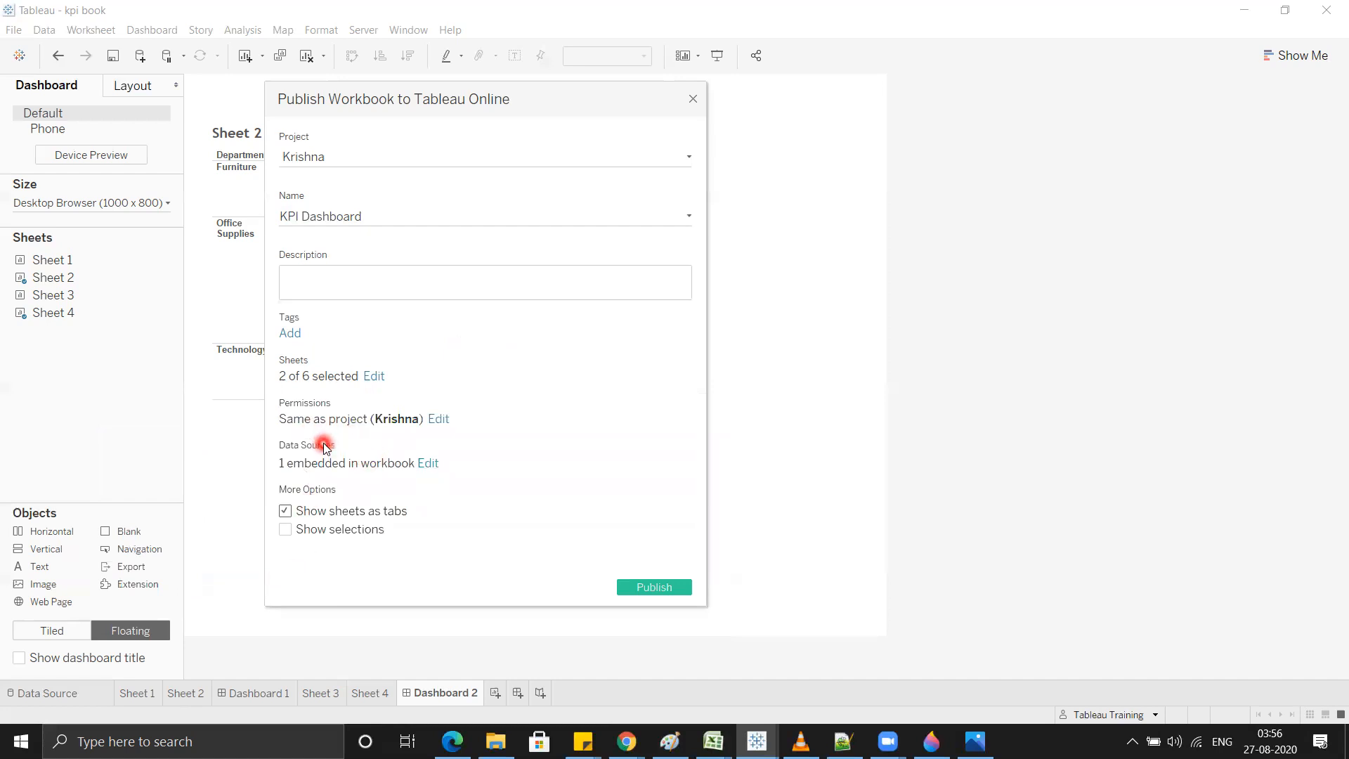
# Step: Examine the permissions of the Manager and East groups and the available roles, and look at the list of destination projects
pyautogui.click(440, 420)
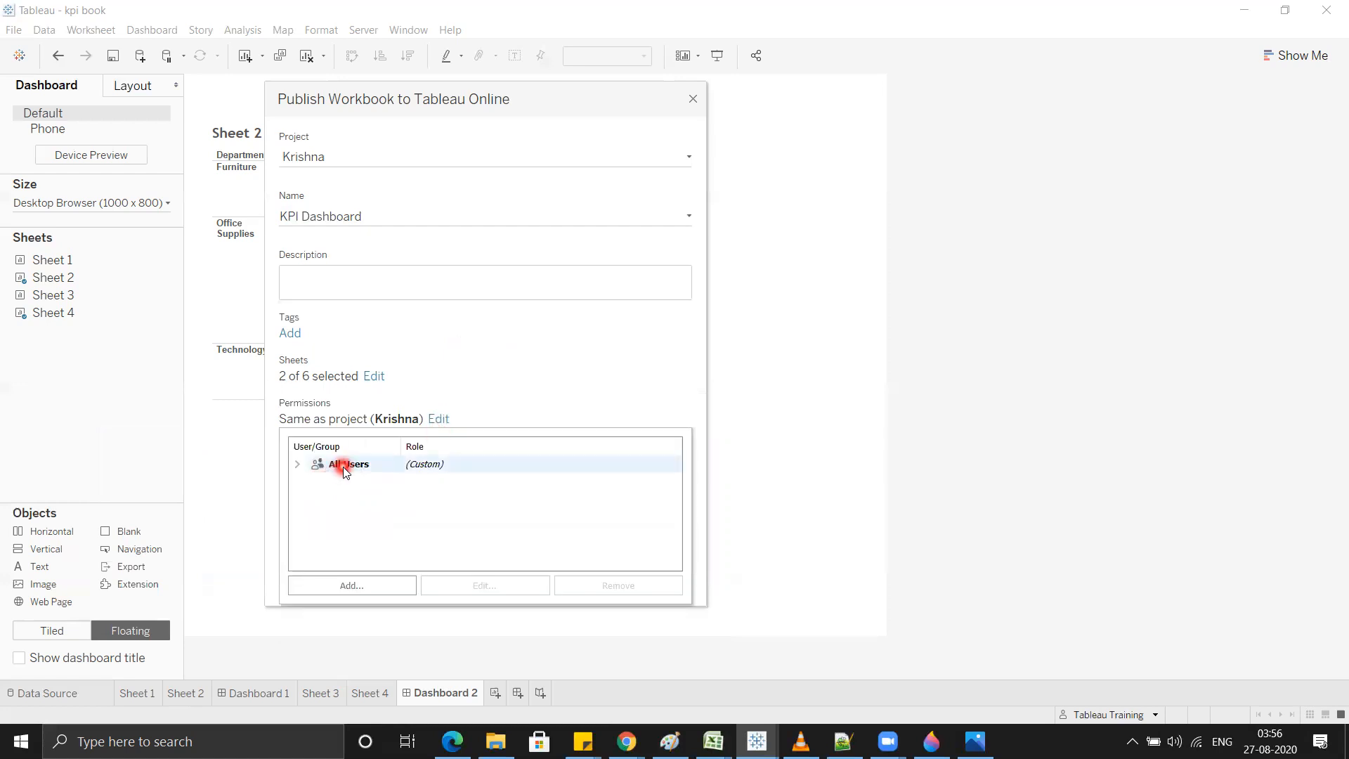
pyautogui.click(357, 586)
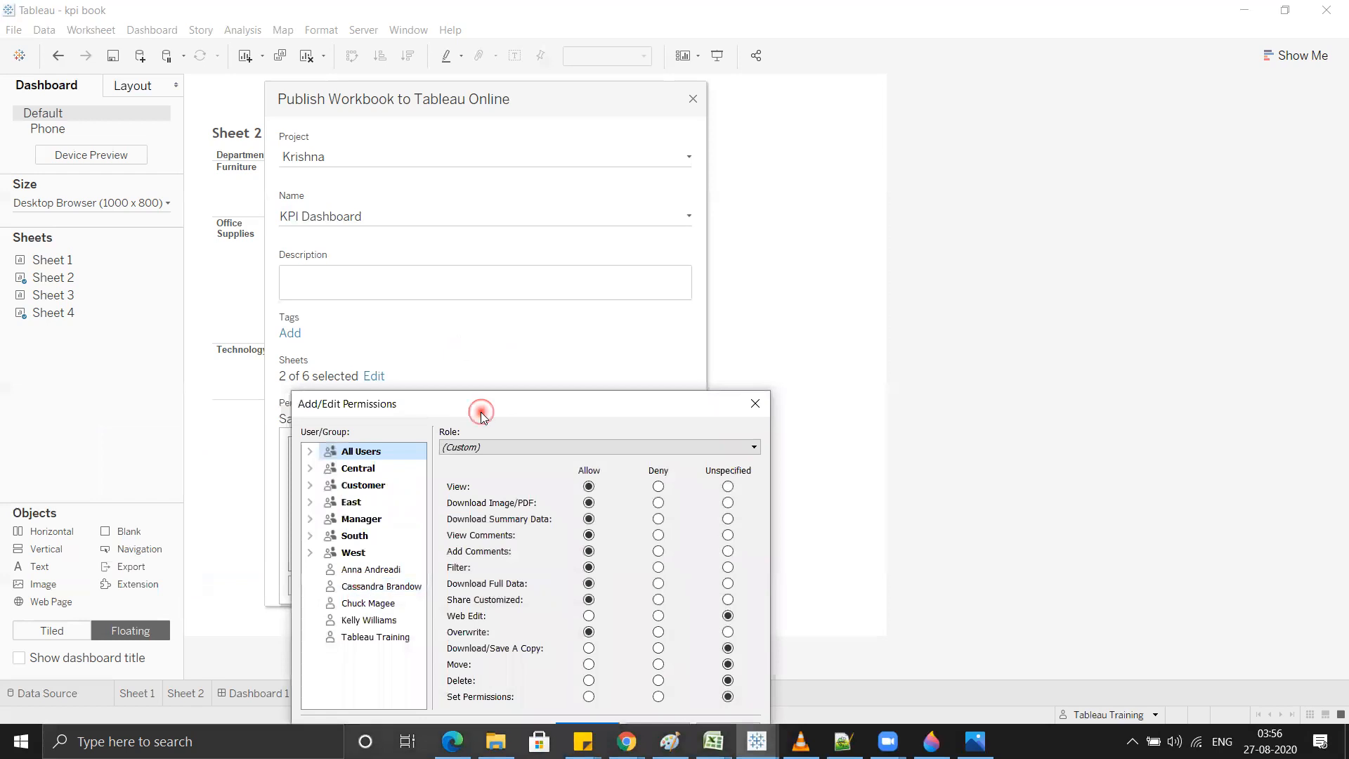
pyautogui.moveTo(482, 414); pyautogui.dragTo(430, 163)
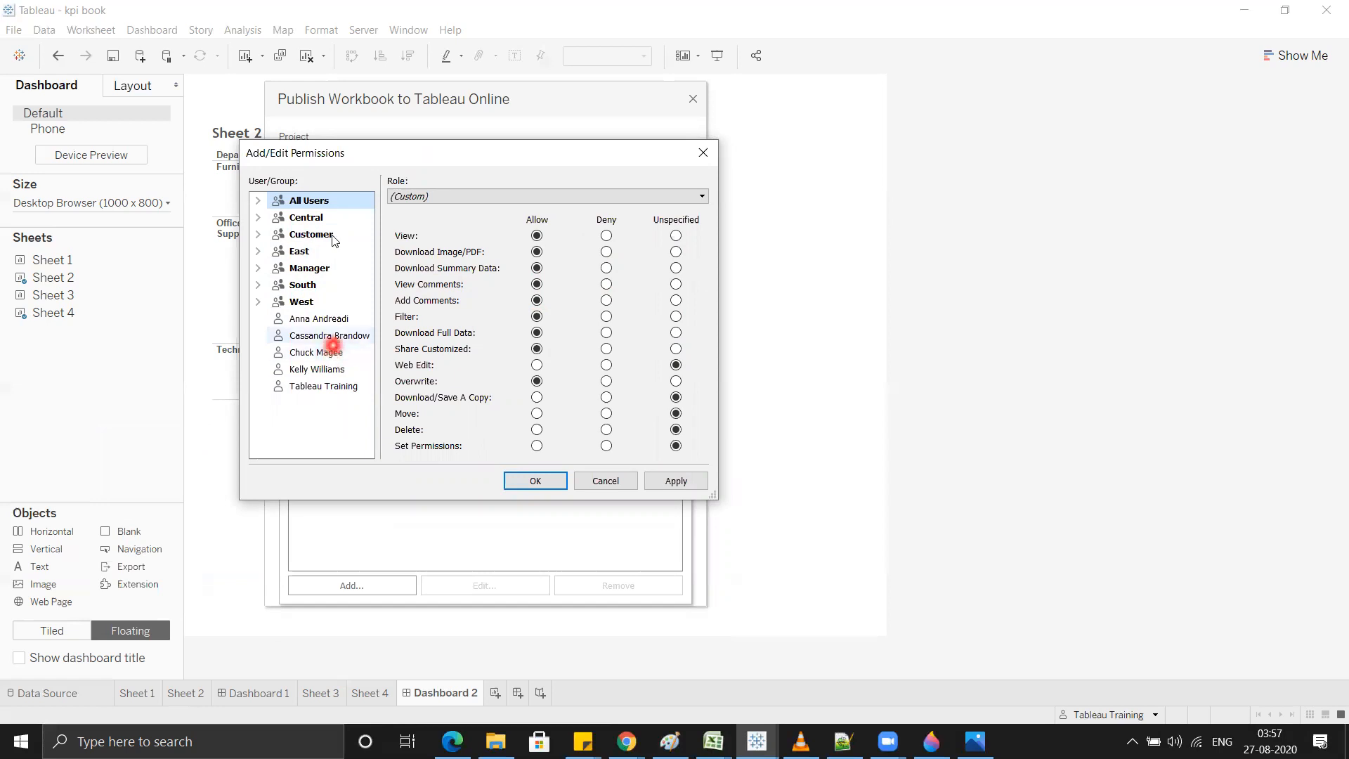
pyautogui.click(329, 260)
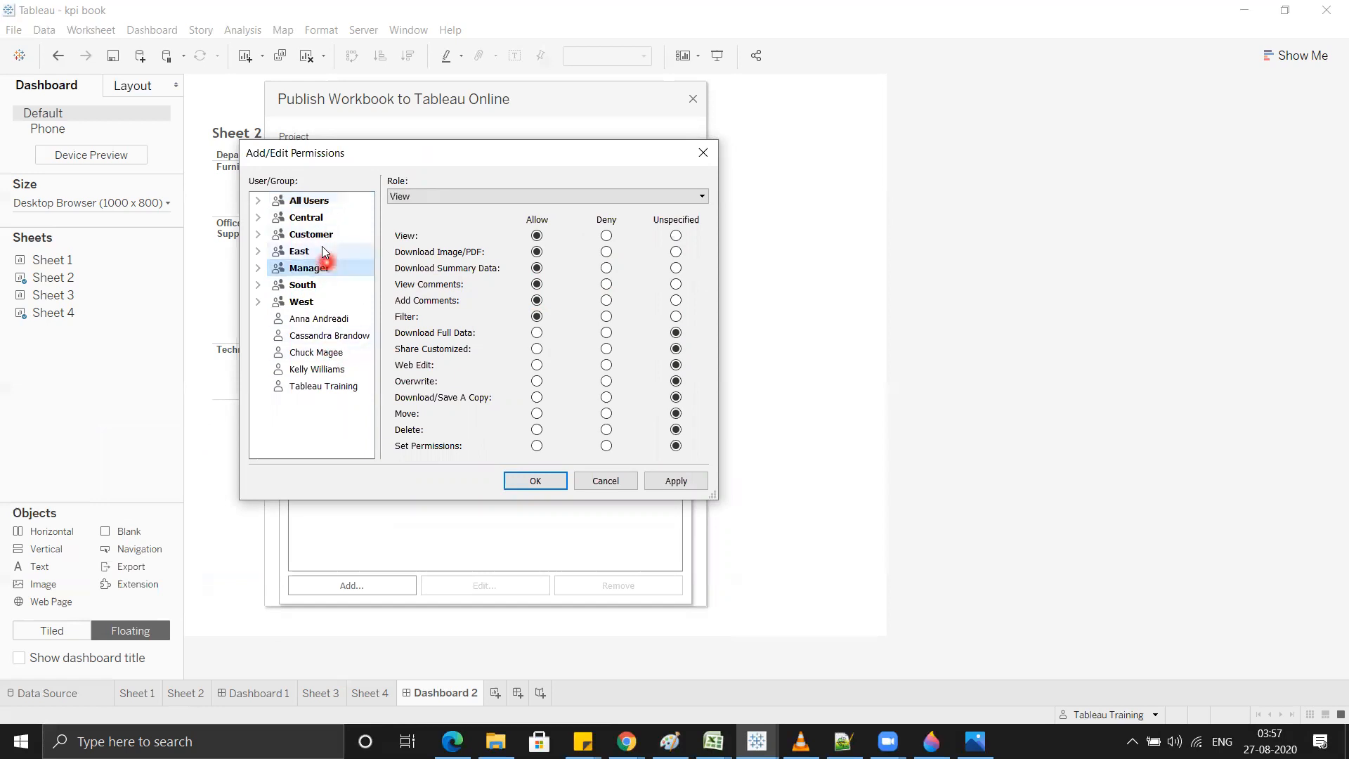
pyautogui.click(322, 248)
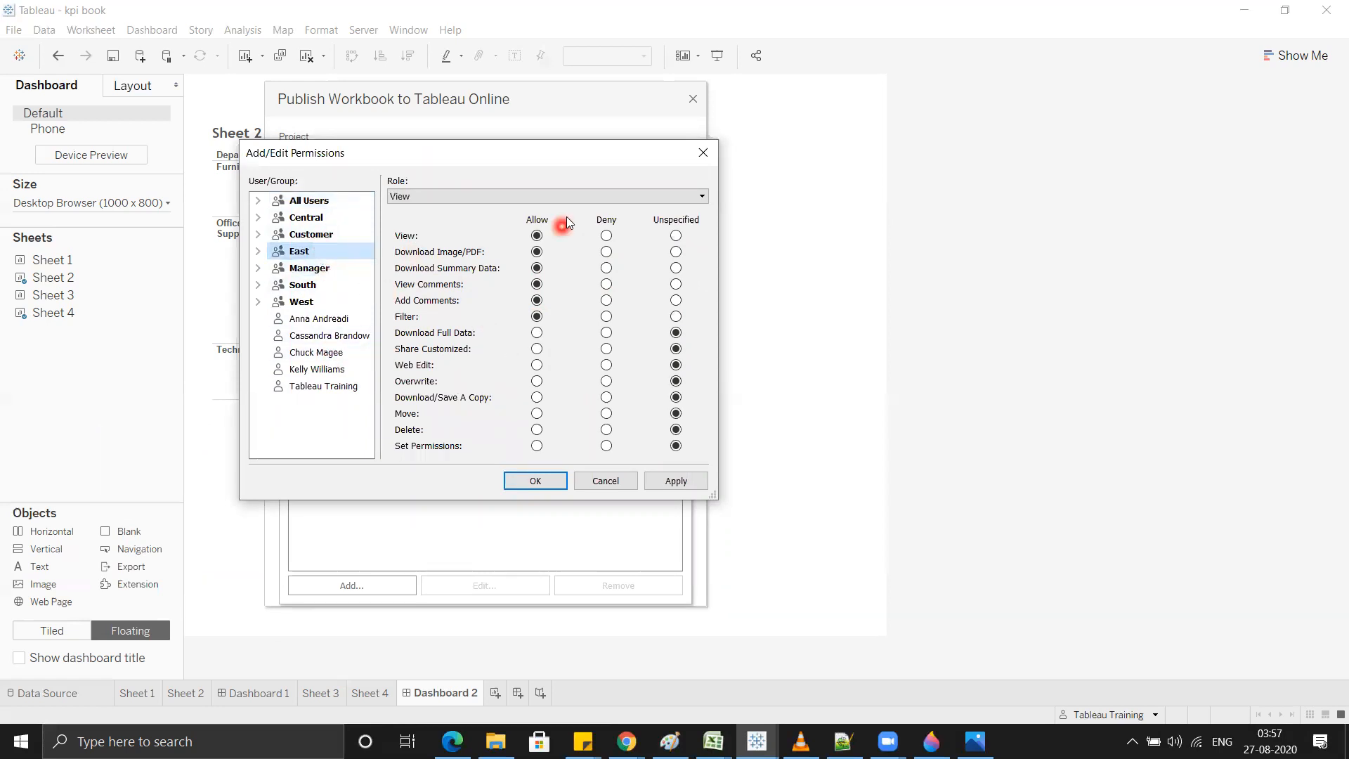
pyautogui.click(573, 198)
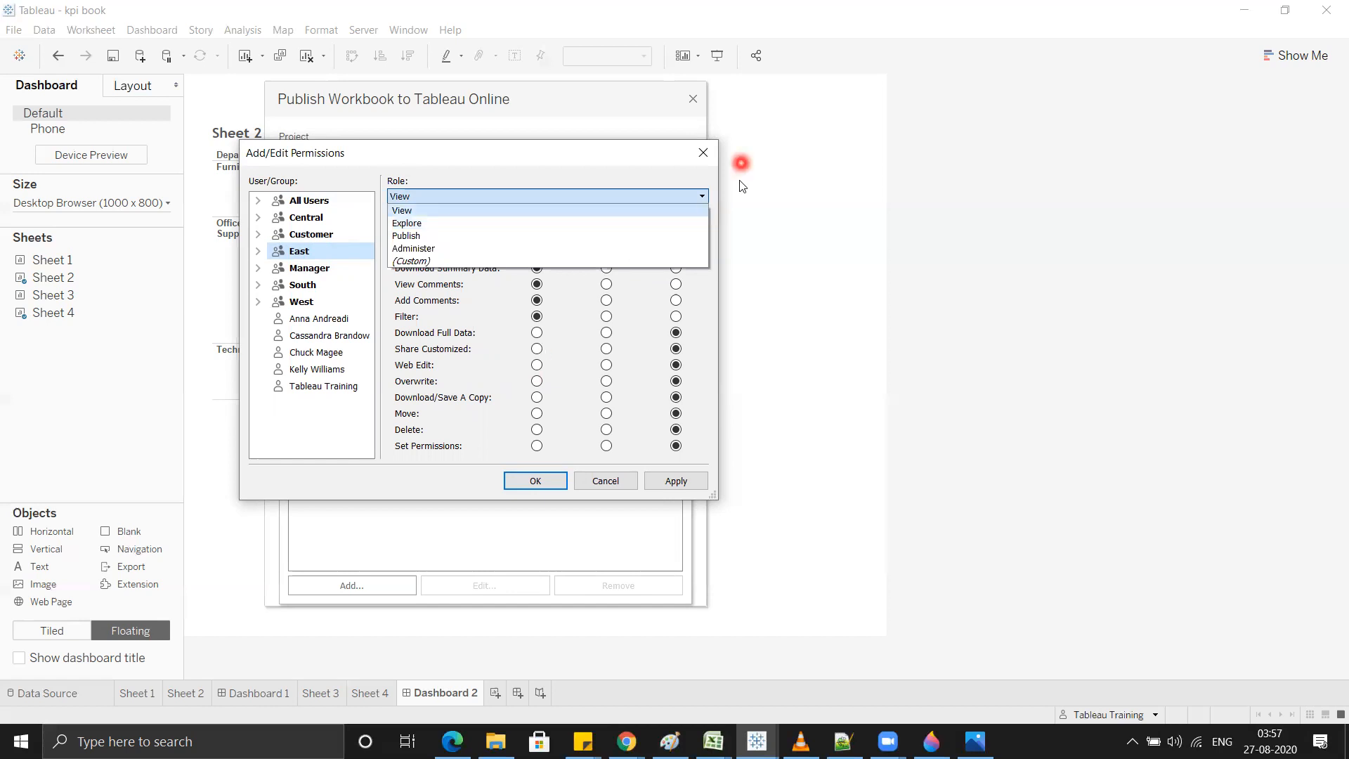
pyautogui.click(706, 154)
pyautogui.click(703, 152)
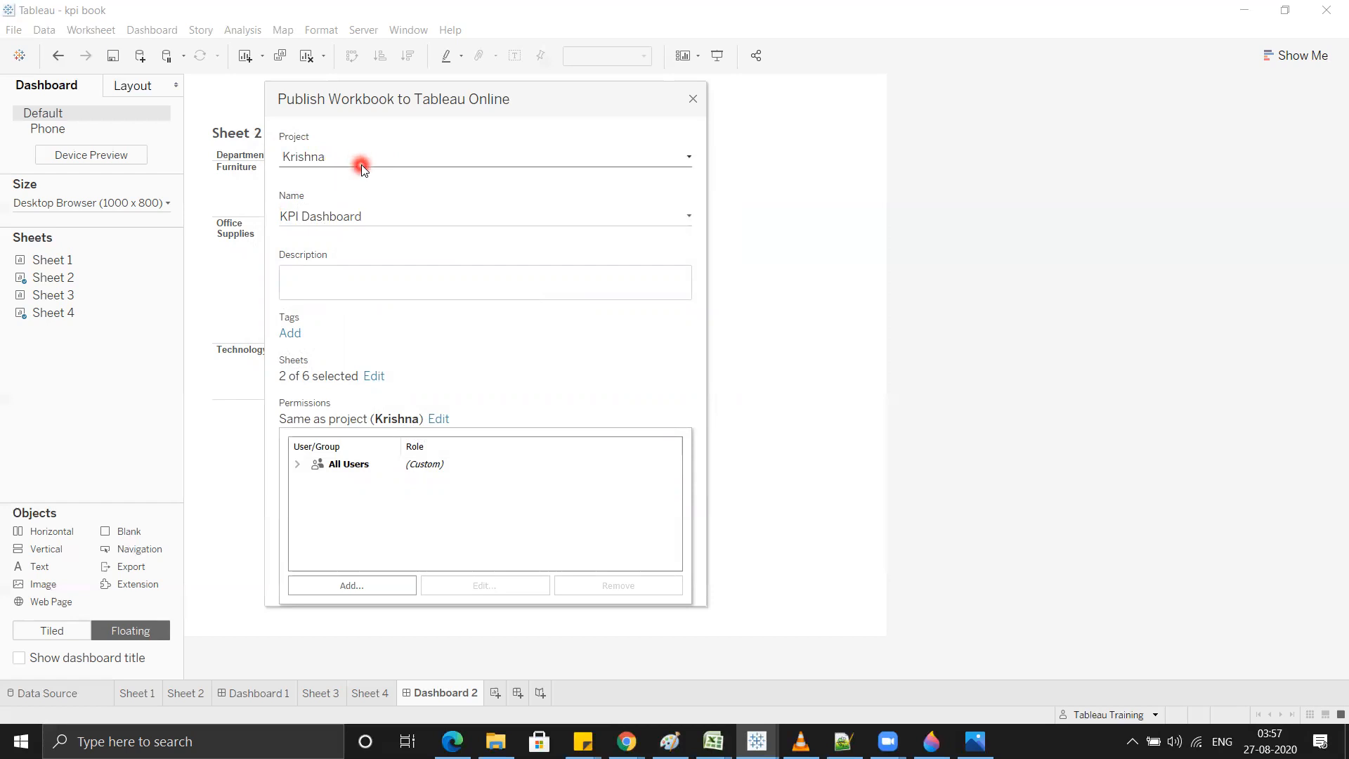
pyautogui.click(361, 164)
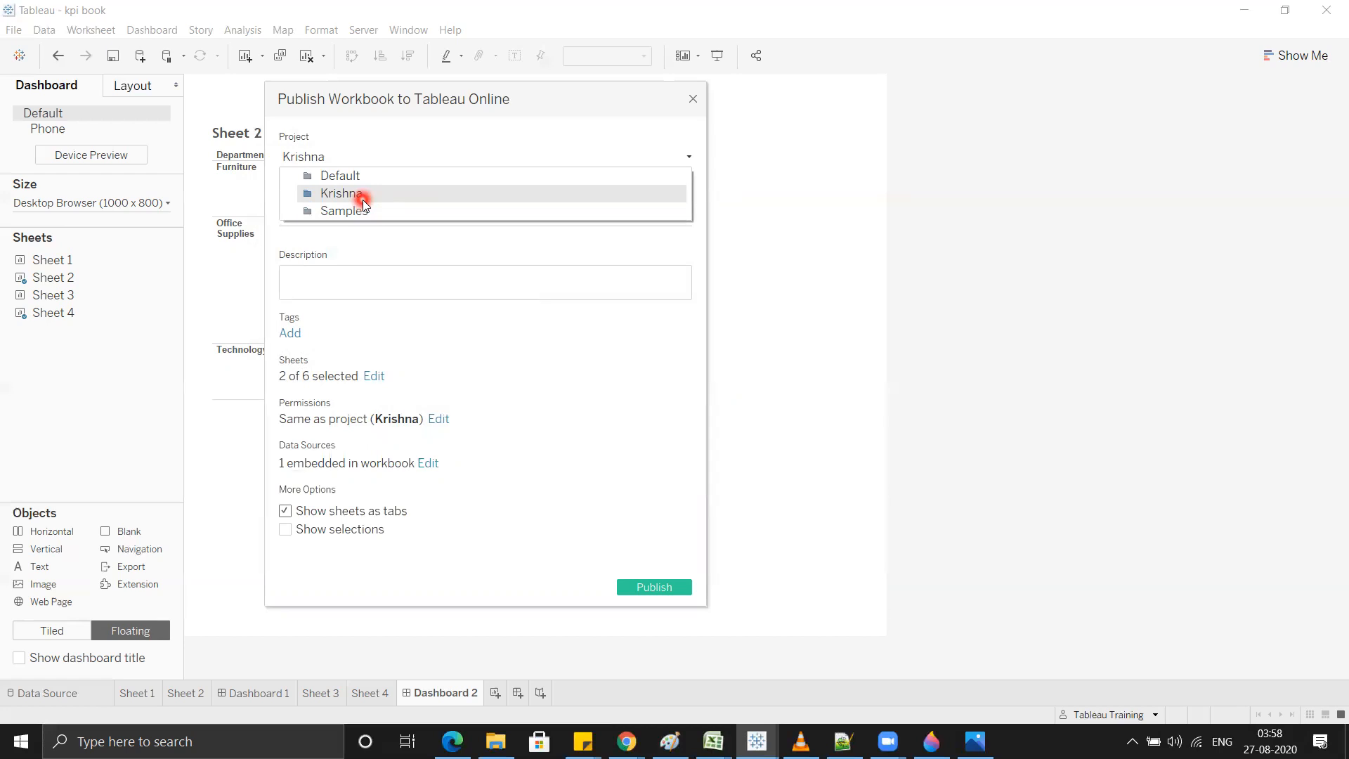
pyautogui.click(437, 150)
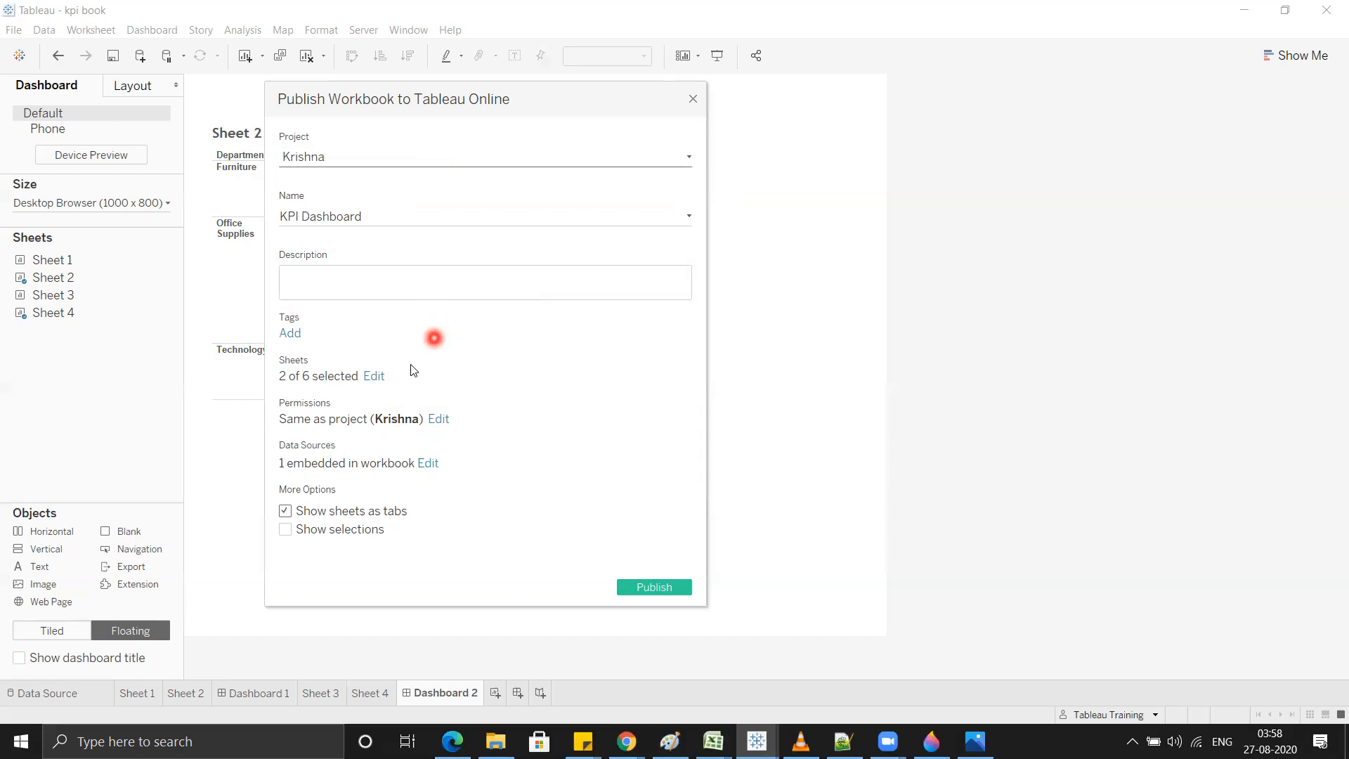
# Step: Start a new permission rule for the workbook with the first individual user listed below the groups
pyautogui.click(443, 420)
pyautogui.click(306, 467)
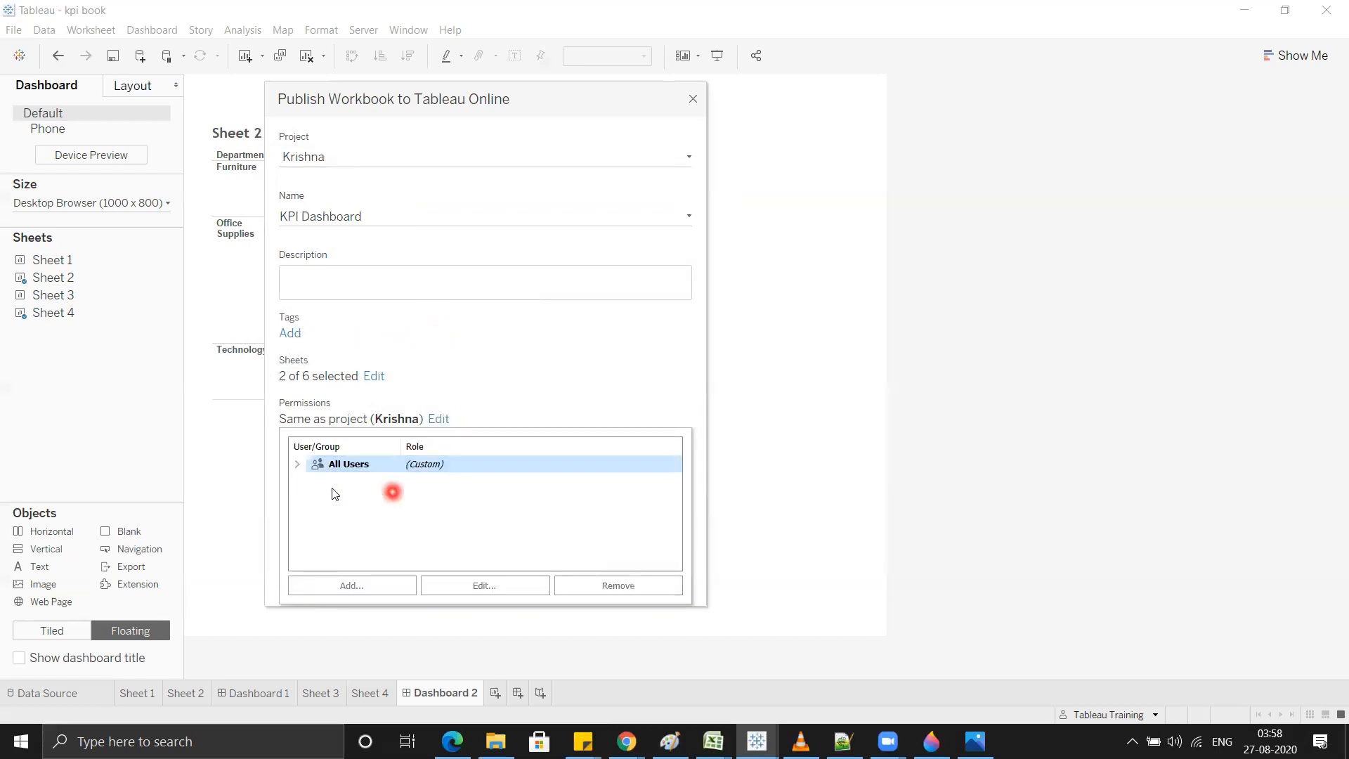
pyautogui.click(361, 587)
pyautogui.moveTo(517, 409); pyautogui.dragTo(499, 172)
pyautogui.click(361, 332)
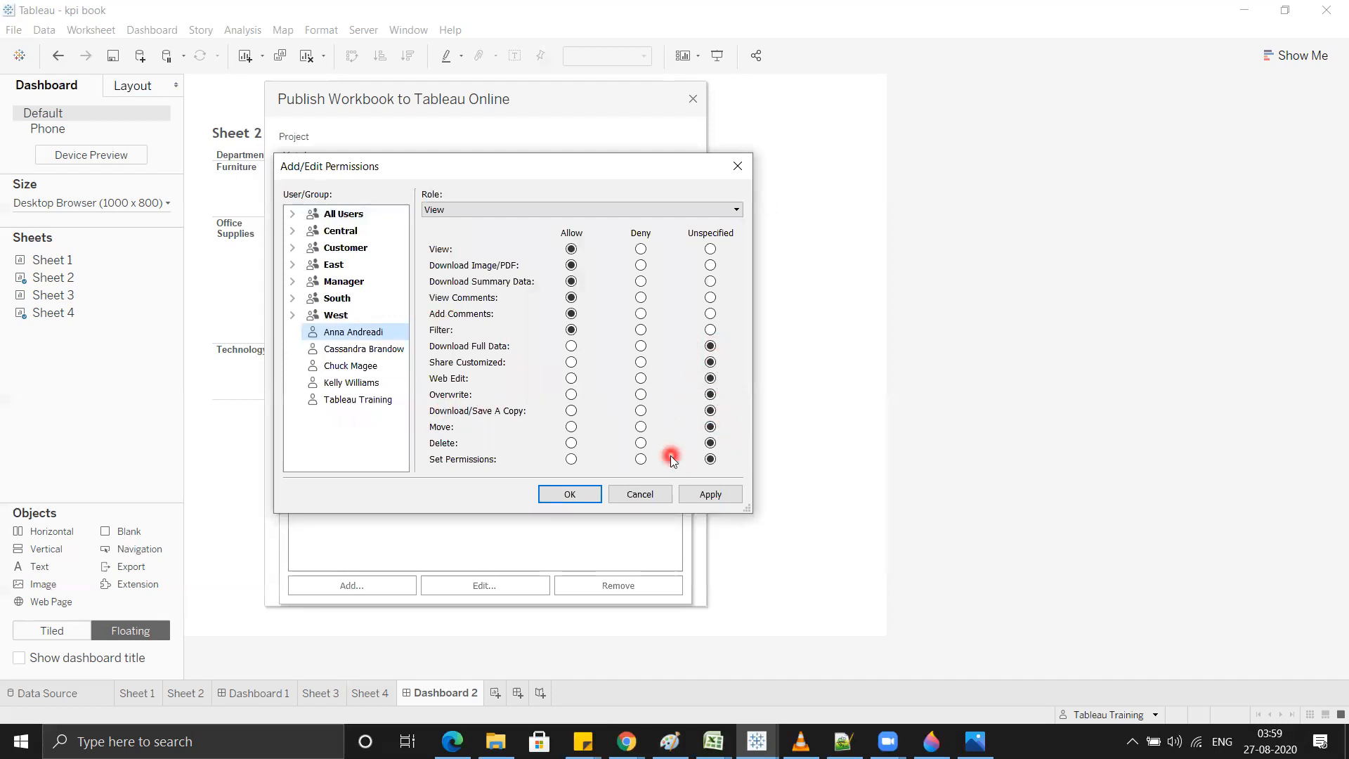
# Step: Try out the Explore, Publish and Administer roles on the second, third and fourth individual users respectively
pyautogui.click(386, 350)
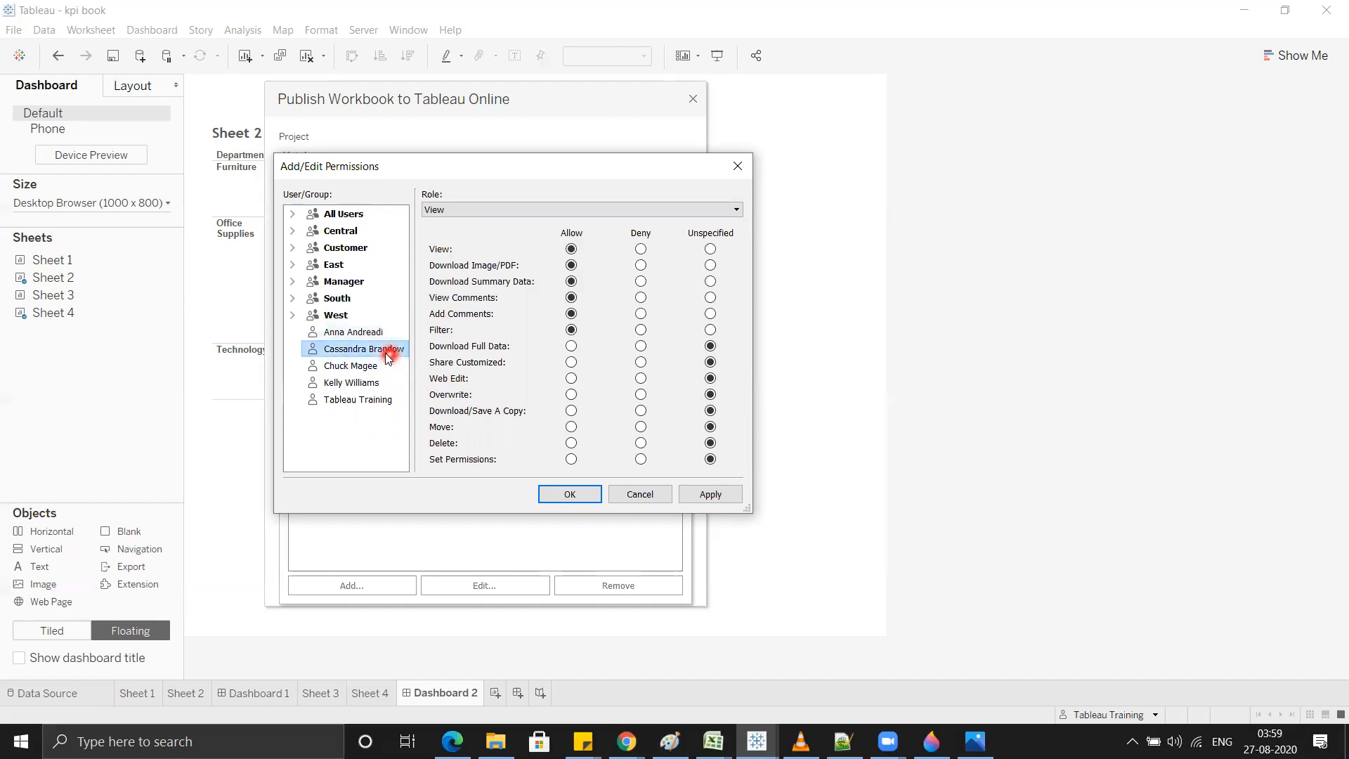
pyautogui.click(626, 211)
pyautogui.click(526, 239)
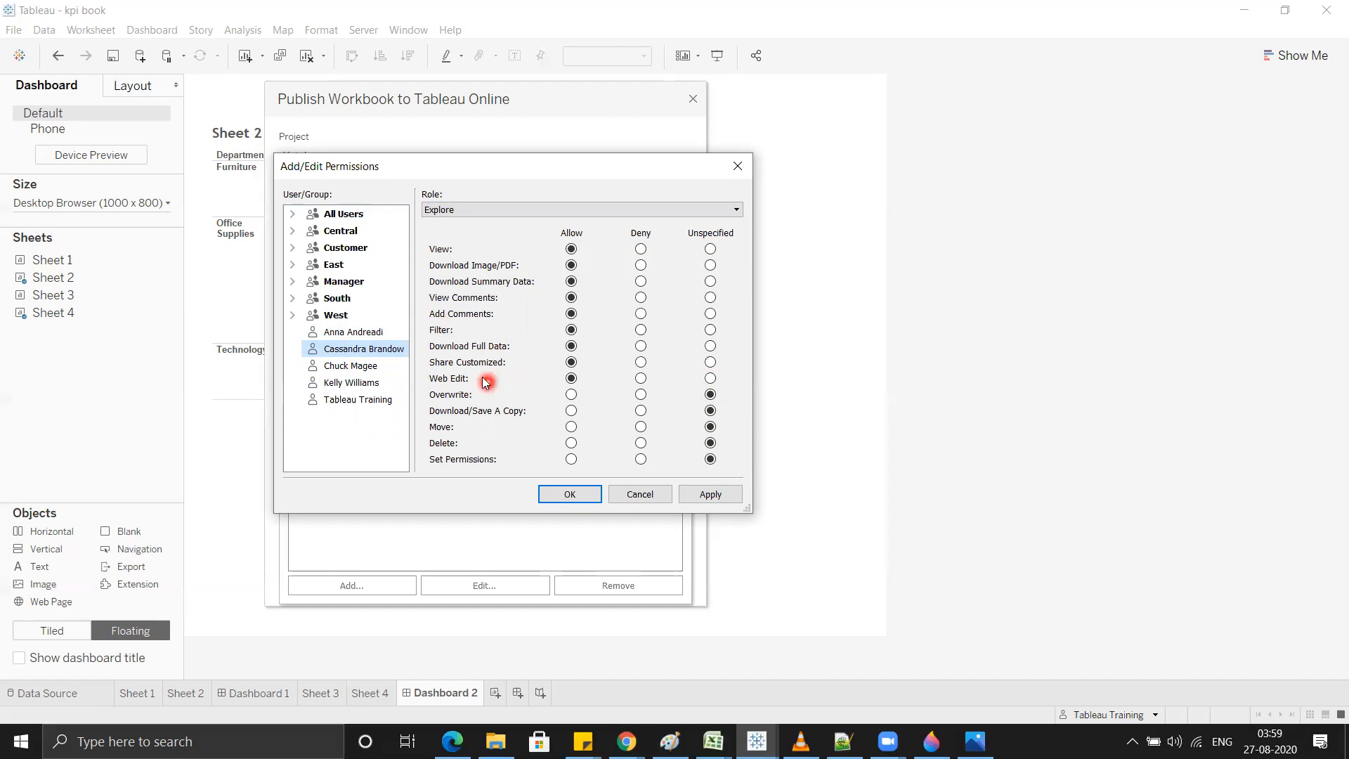
pyautogui.click(373, 367)
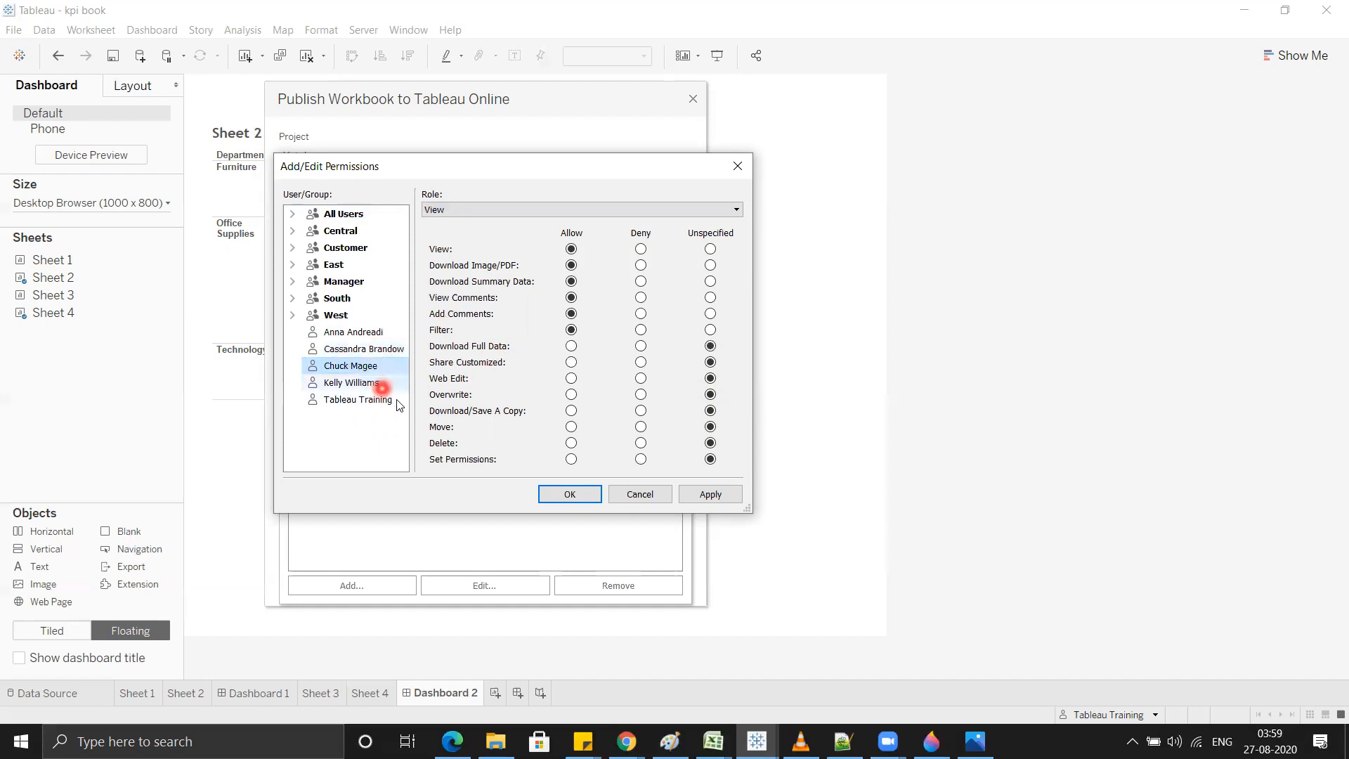
pyautogui.click(598, 209)
pyautogui.click(547, 250)
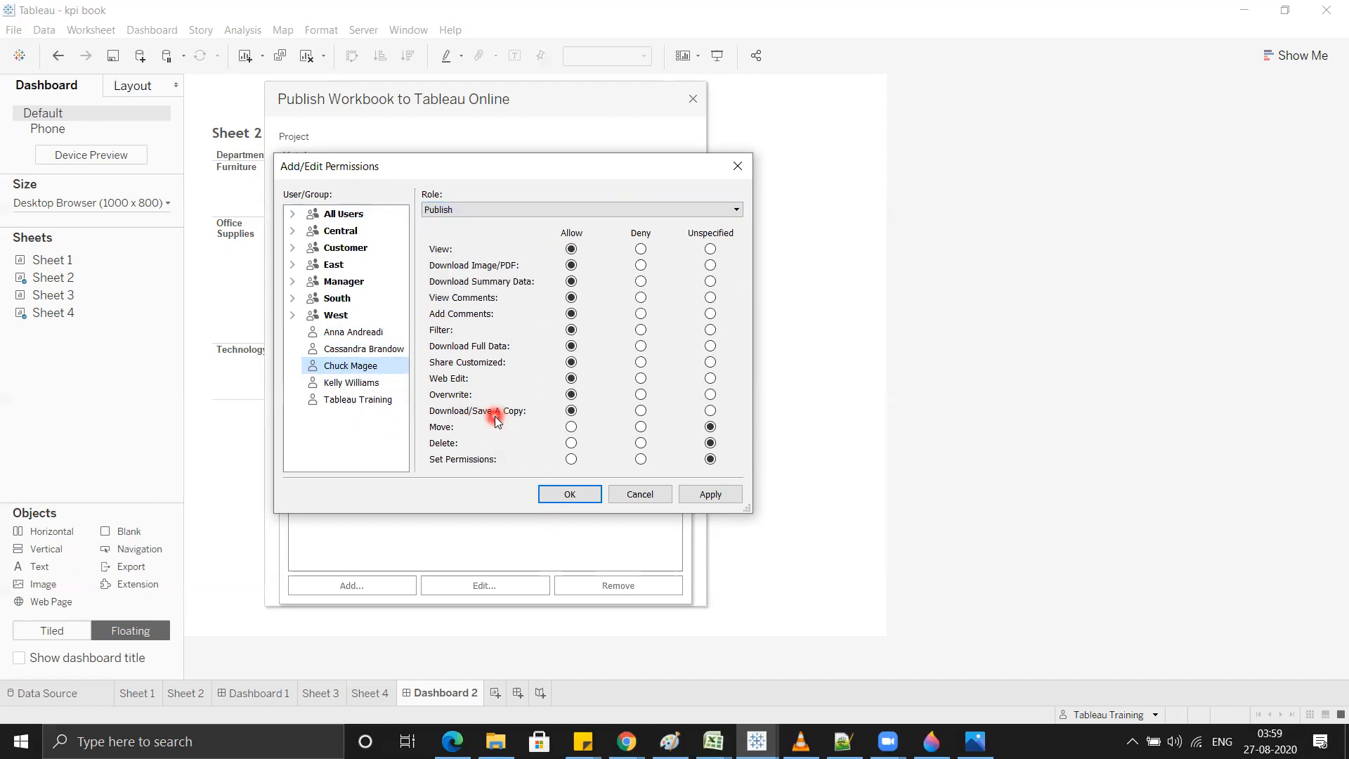
pyautogui.click(376, 384)
pyautogui.click(509, 211)
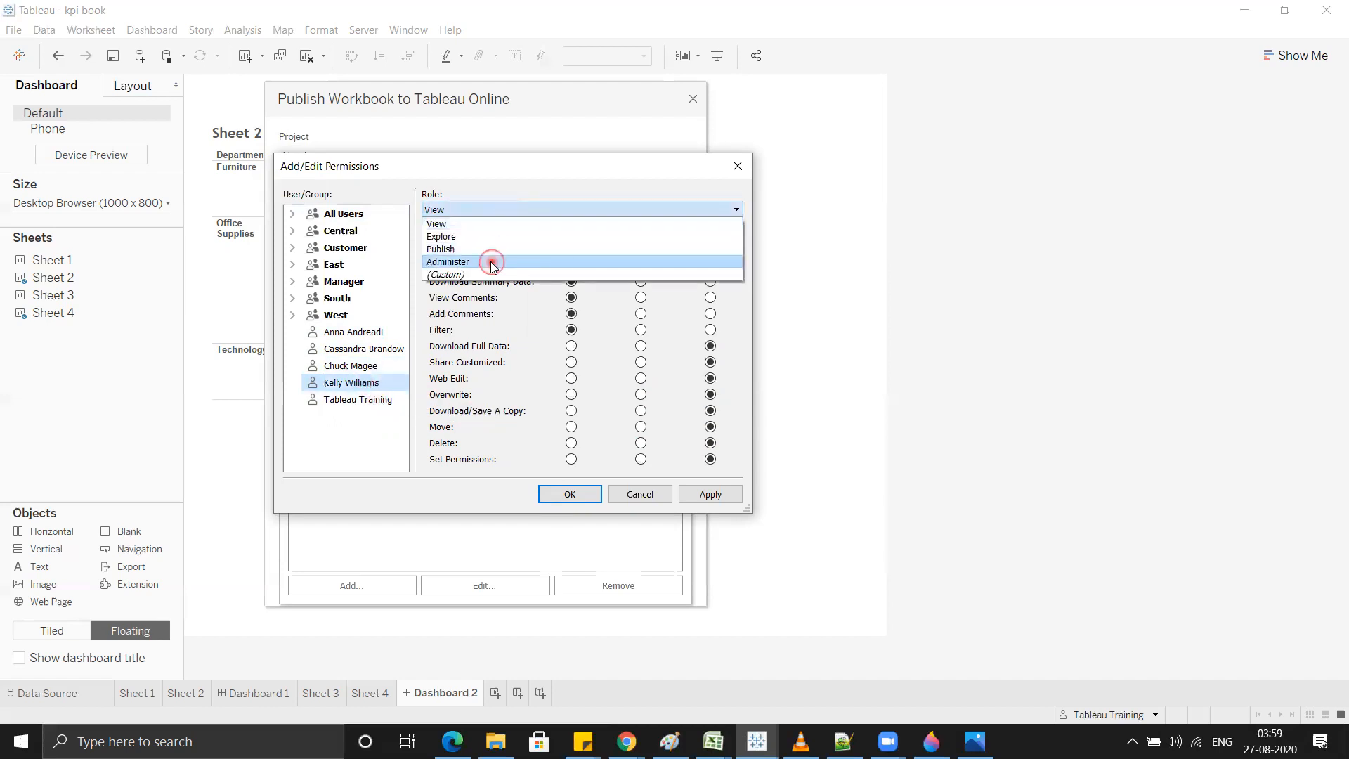
pyautogui.click(491, 262)
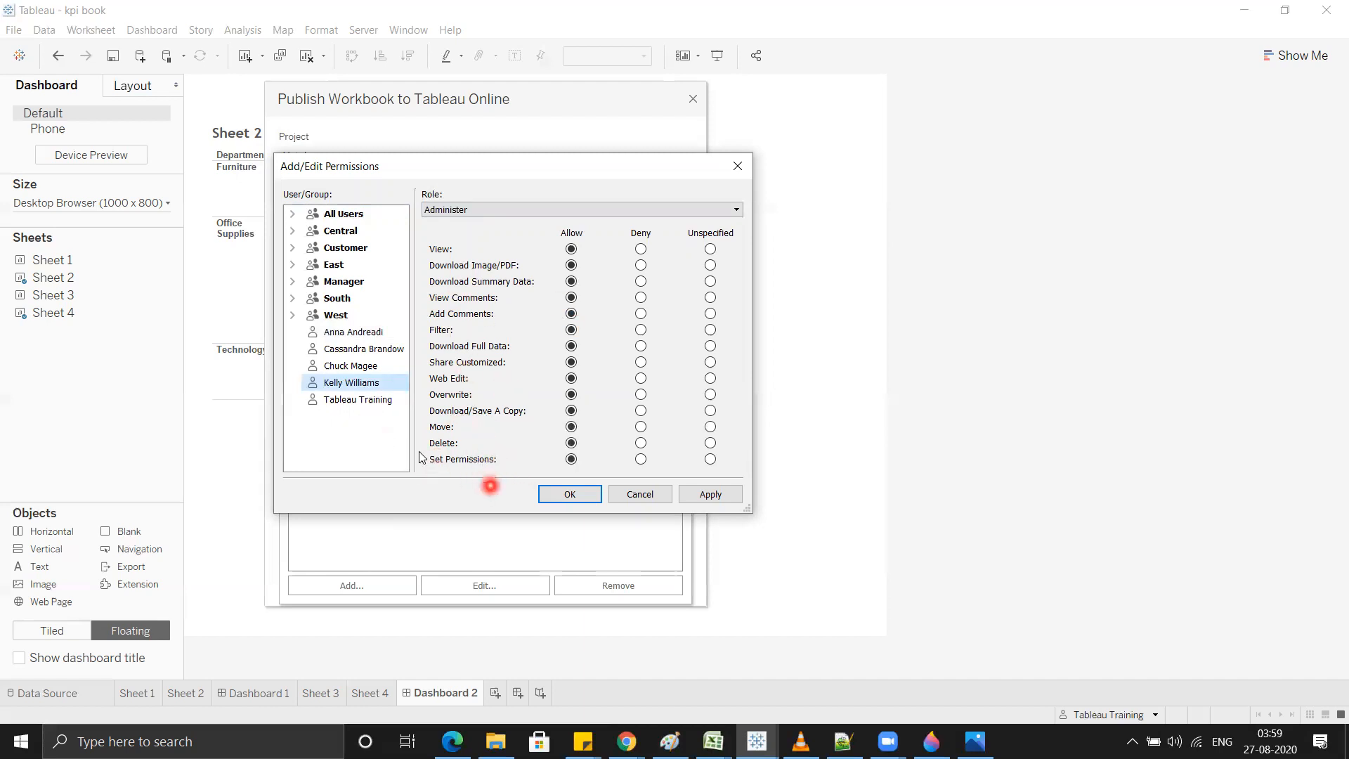
# Step: Grant the first individual user the View role on the workbook
pyautogui.click(359, 332)
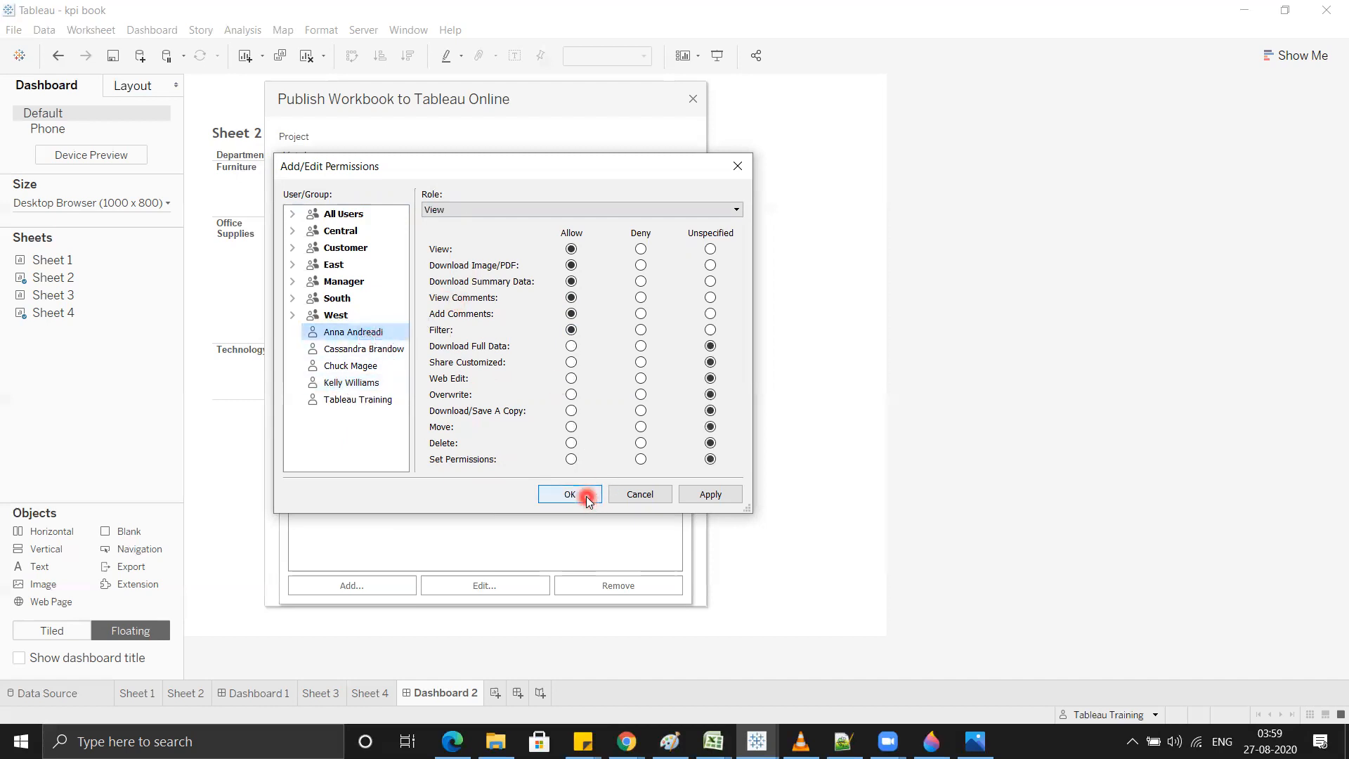
pyautogui.click(729, 495)
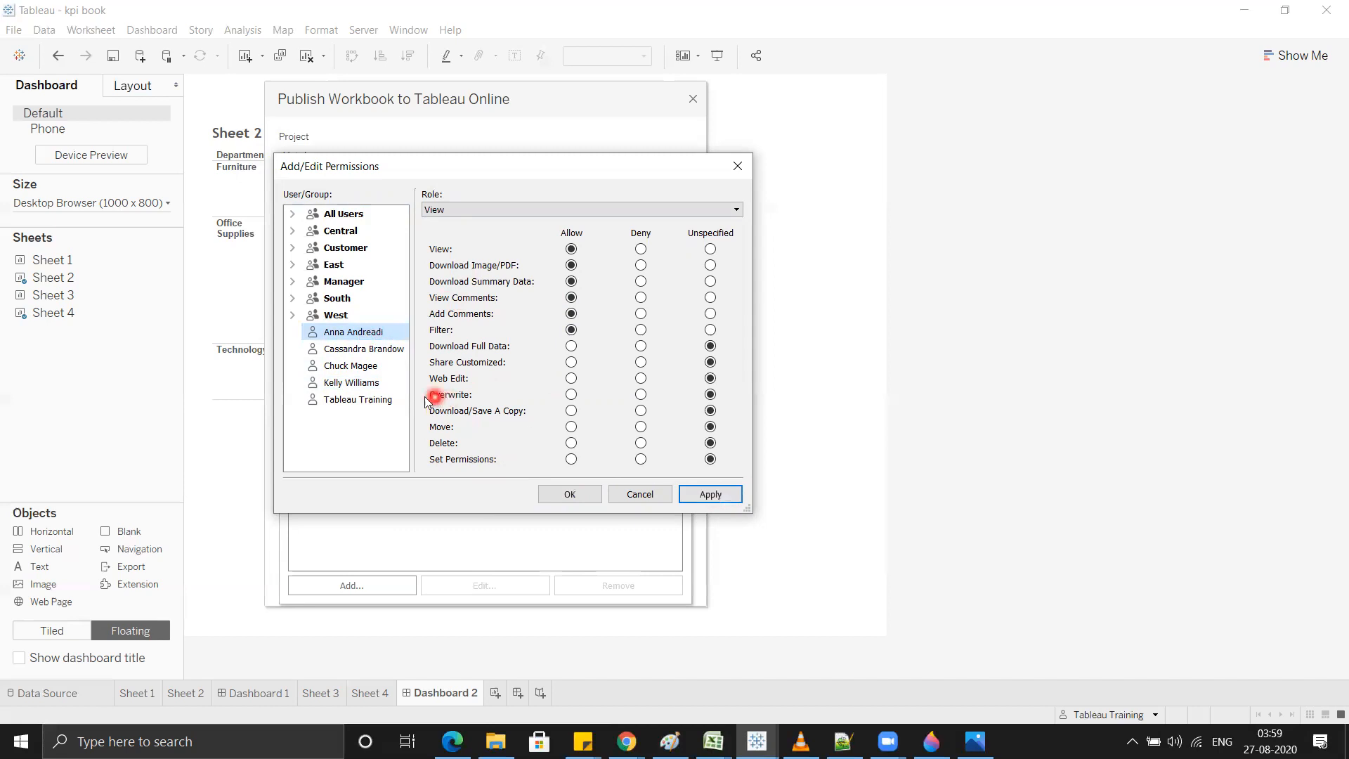
pyautogui.click(566, 493)
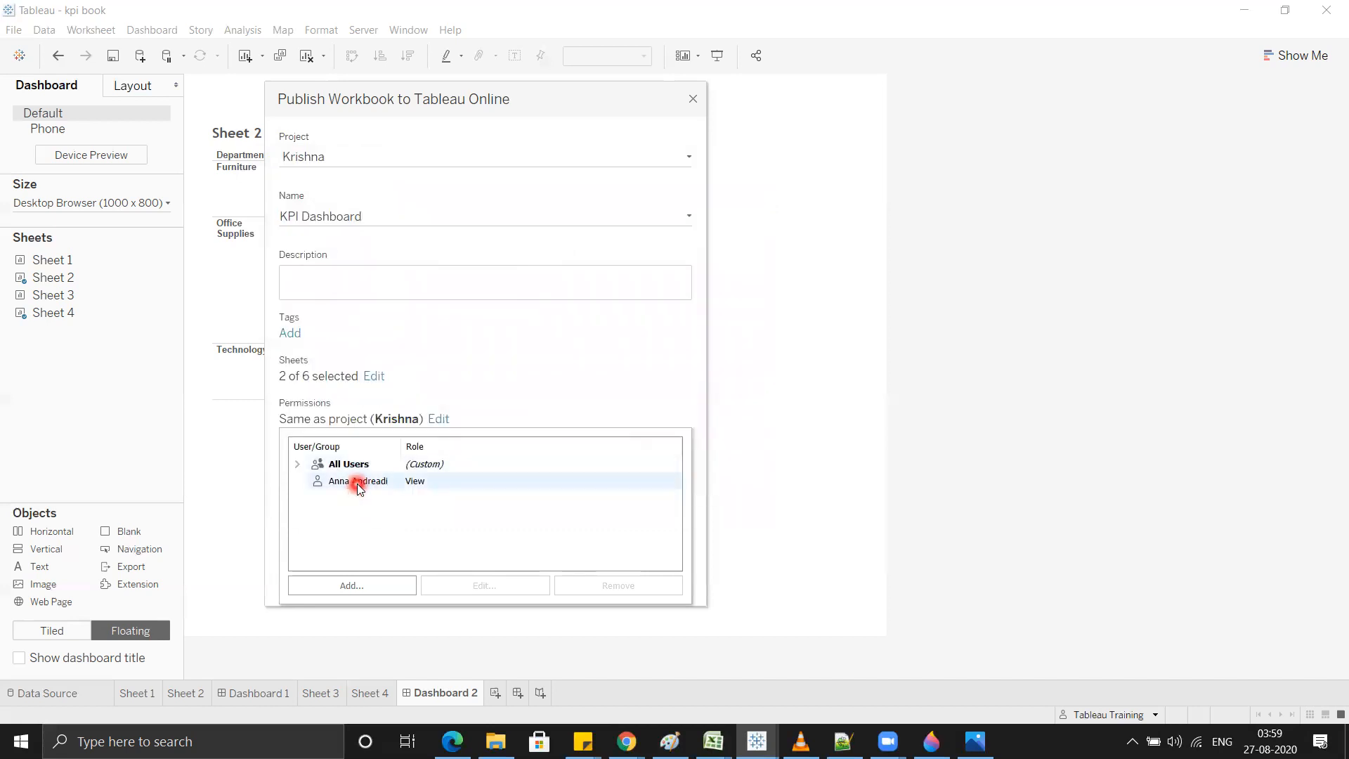
# Step: Add a permission rule giving the second individual user the Explore role
pyautogui.click(383, 584)
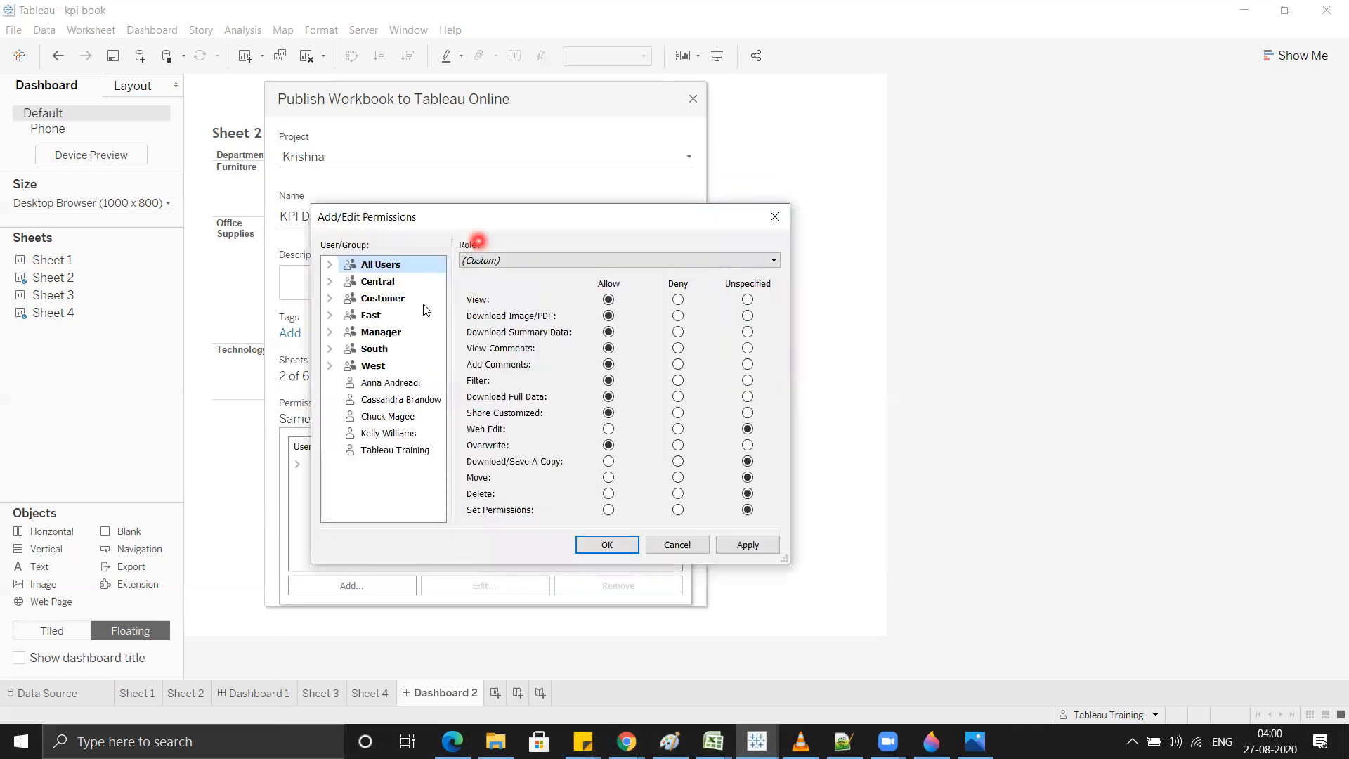
pyautogui.click(397, 399)
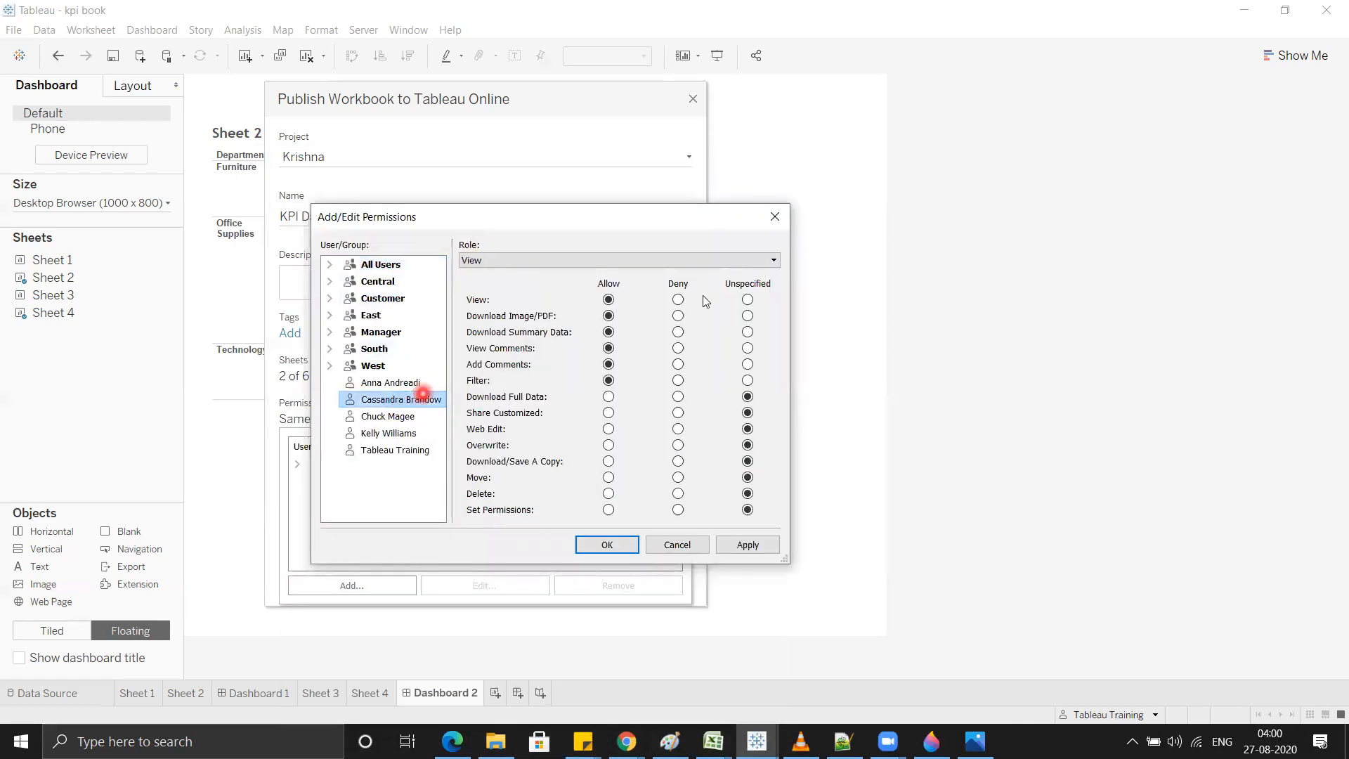
pyautogui.click(678, 265)
pyautogui.click(552, 290)
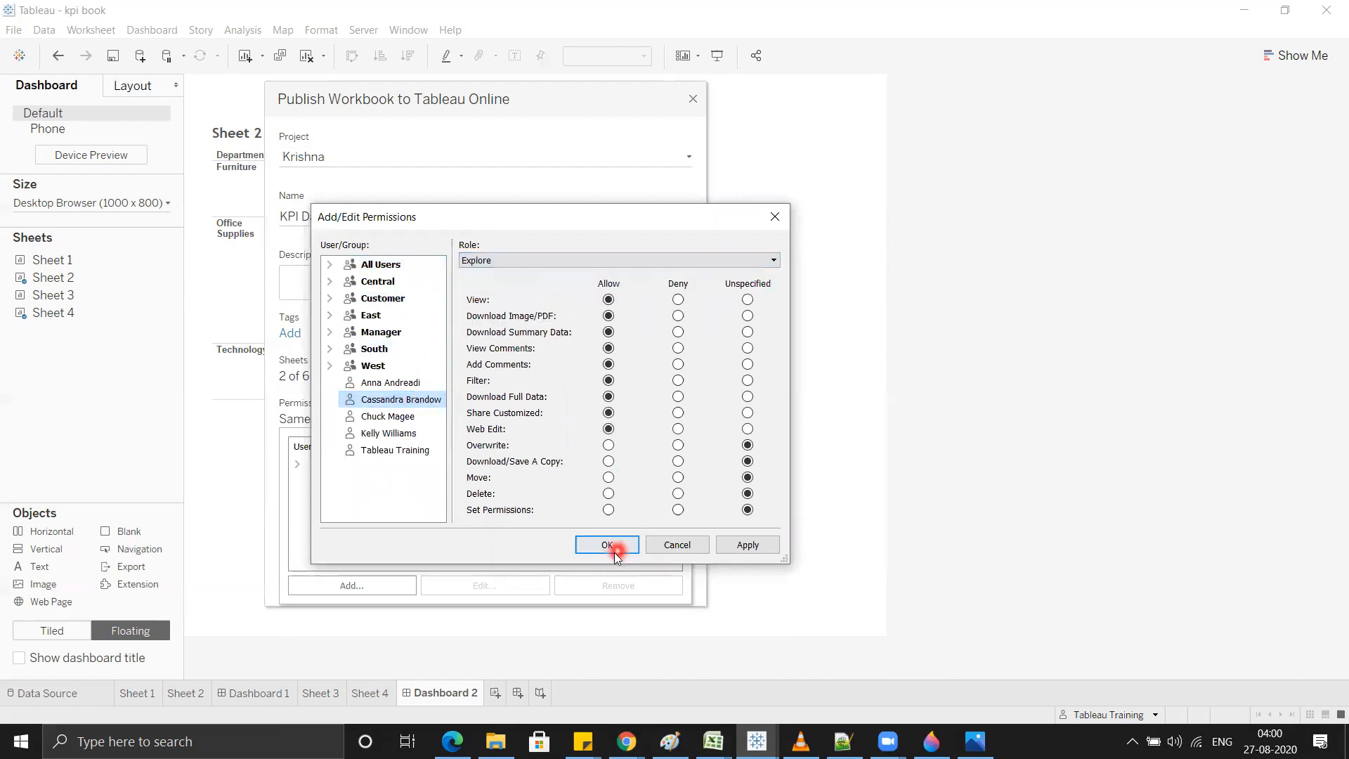
pyautogui.click(608, 546)
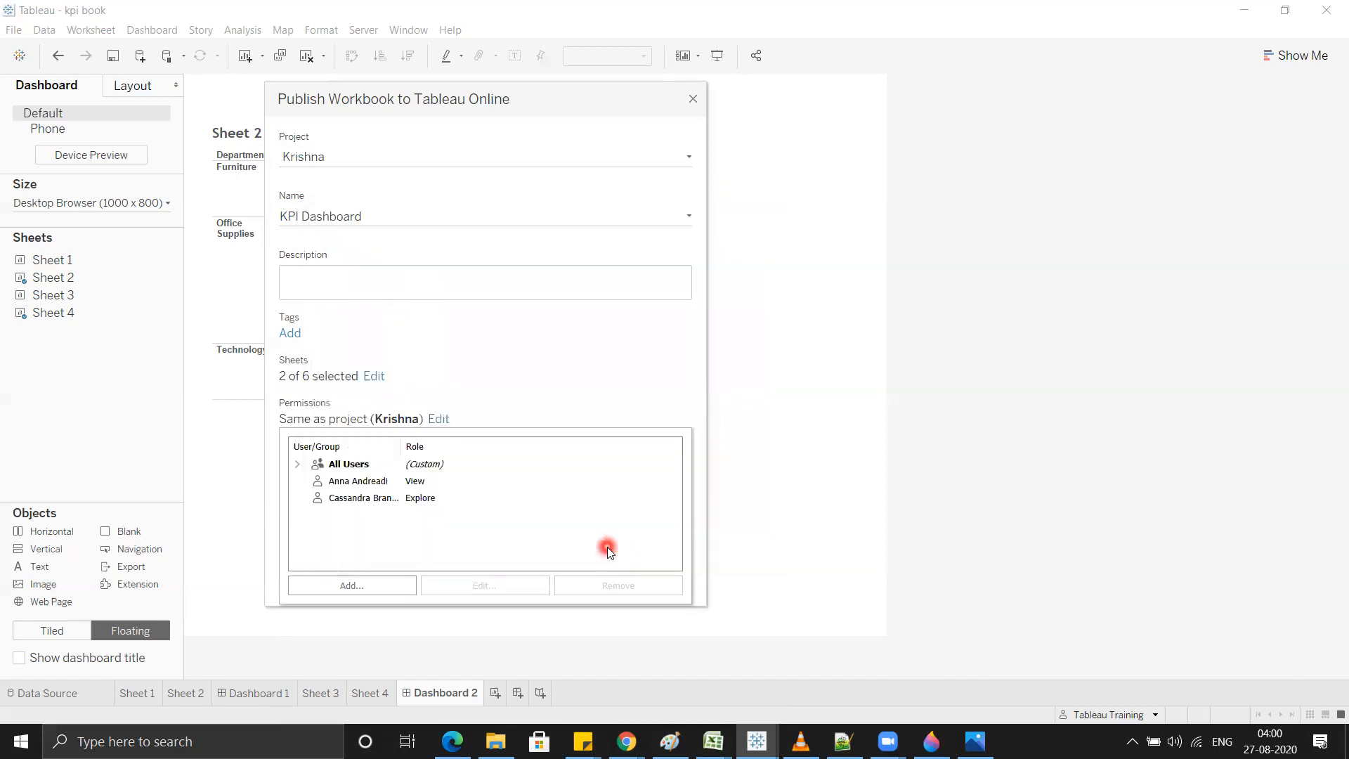
# Step: Add a permission rule giving the third individual user the Publish role's capabilities with Move also allowed
pyautogui.click(377, 588)
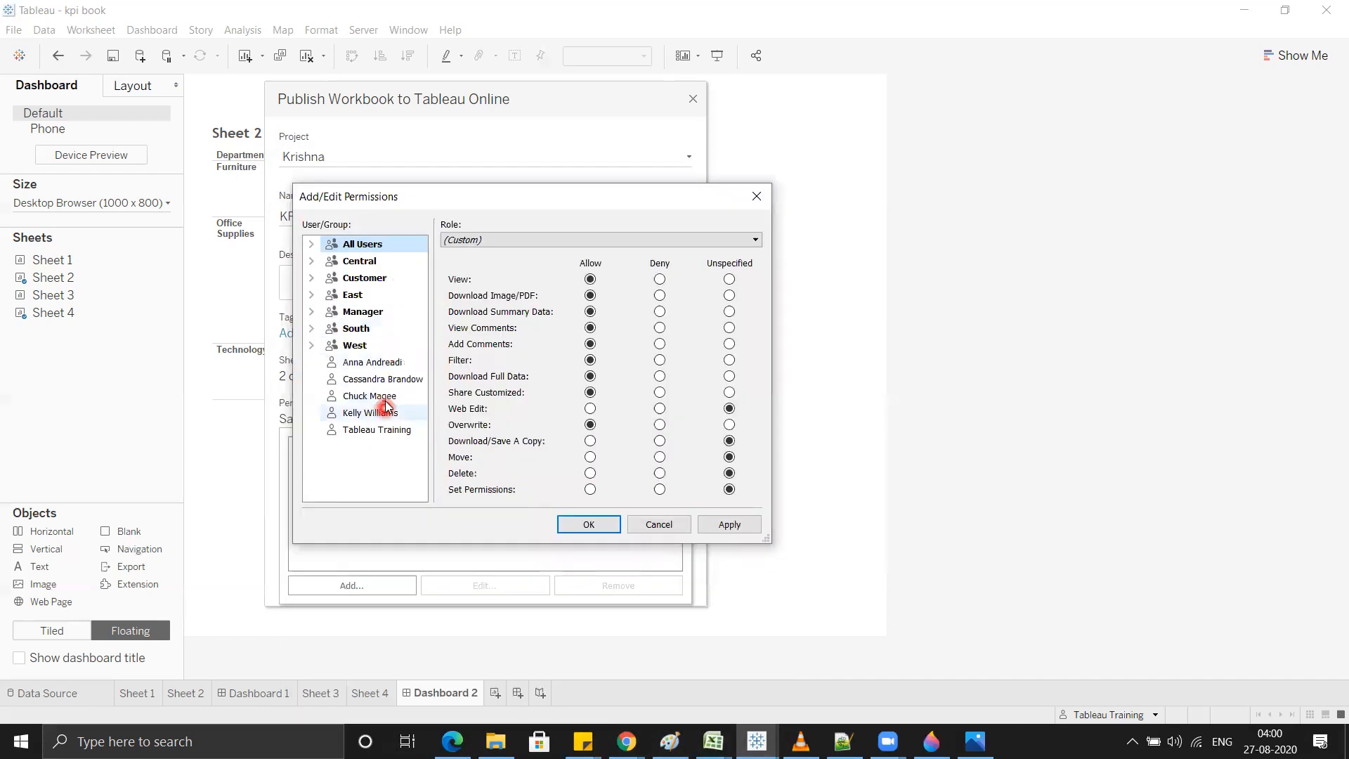
pyautogui.click(385, 399)
pyautogui.click(606, 243)
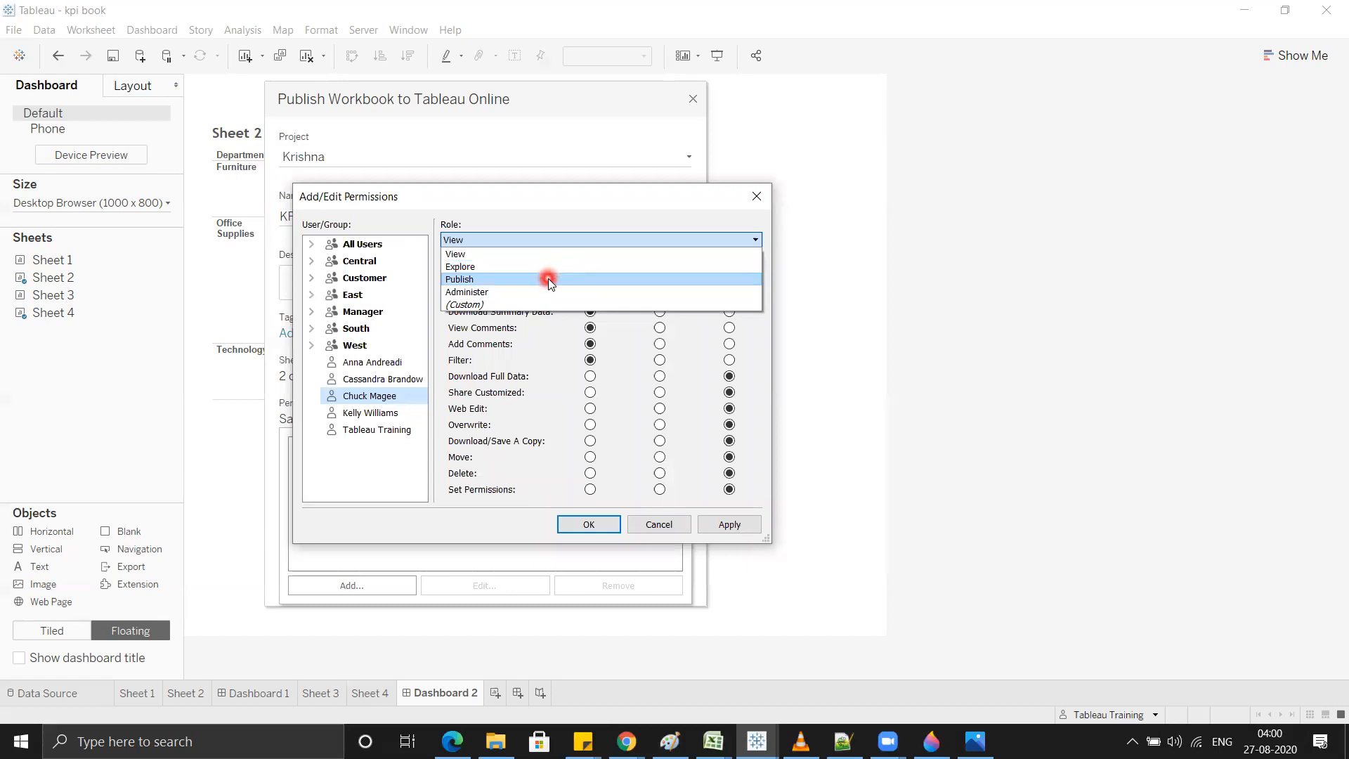
pyautogui.click(549, 279)
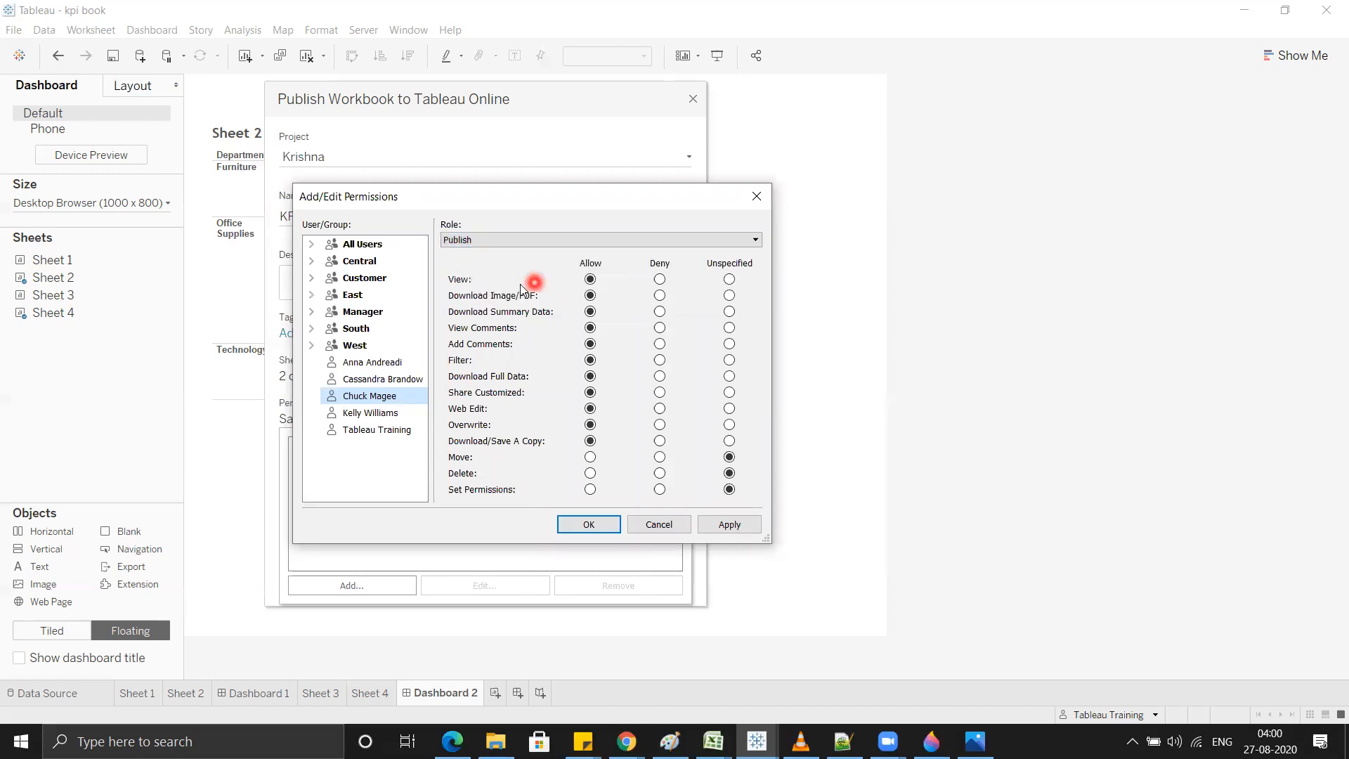
pyautogui.click(590, 456)
pyautogui.click(492, 240)
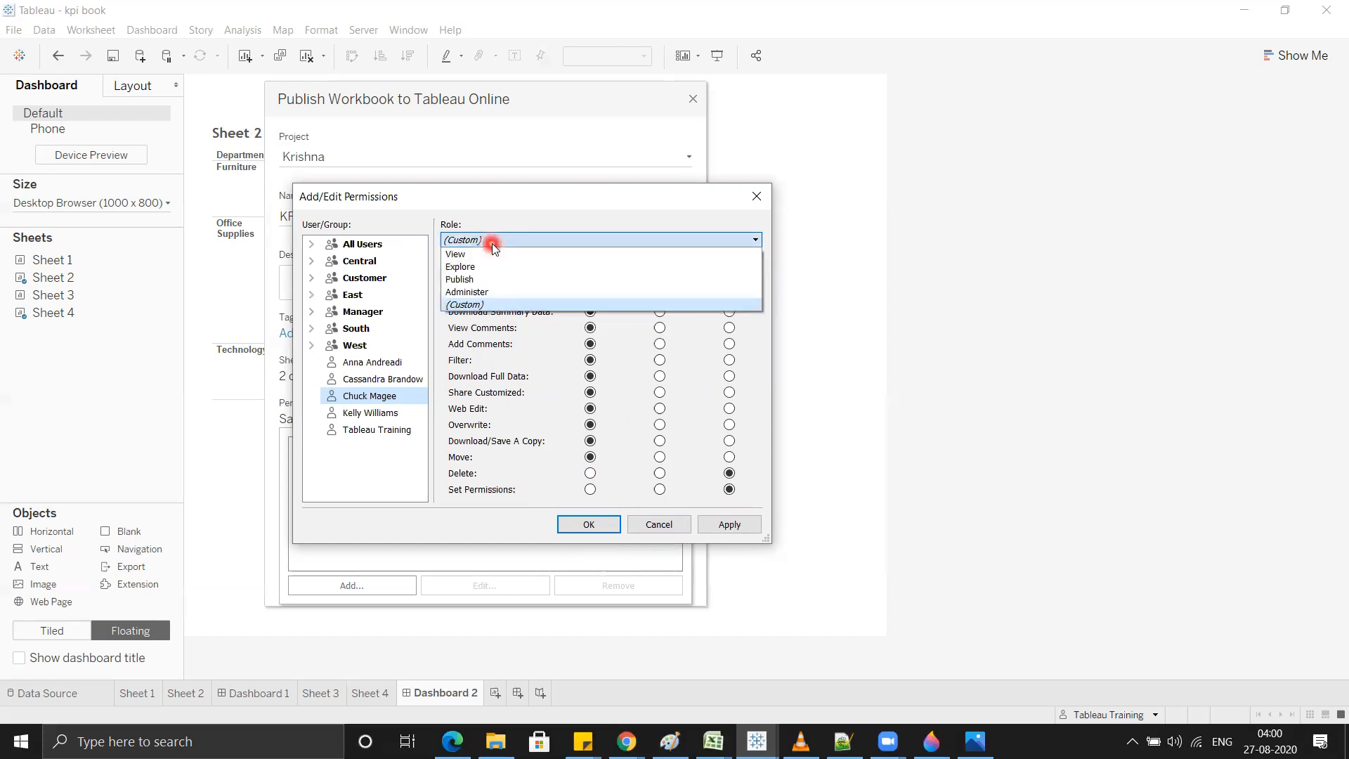
pyautogui.click(492, 243)
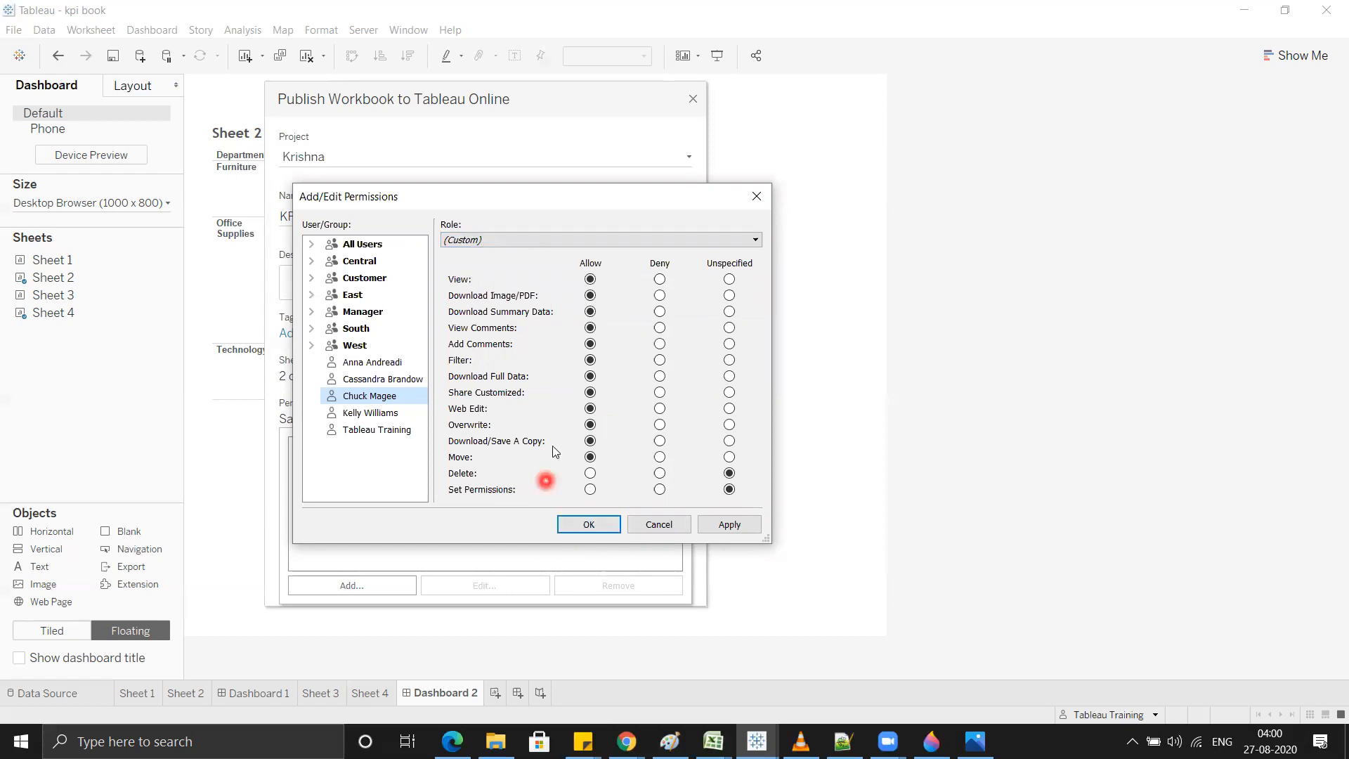
pyautogui.click(598, 529)
# Step: Add a permission rule giving the fourth individual user the Administer role
pyautogui.click(358, 589)
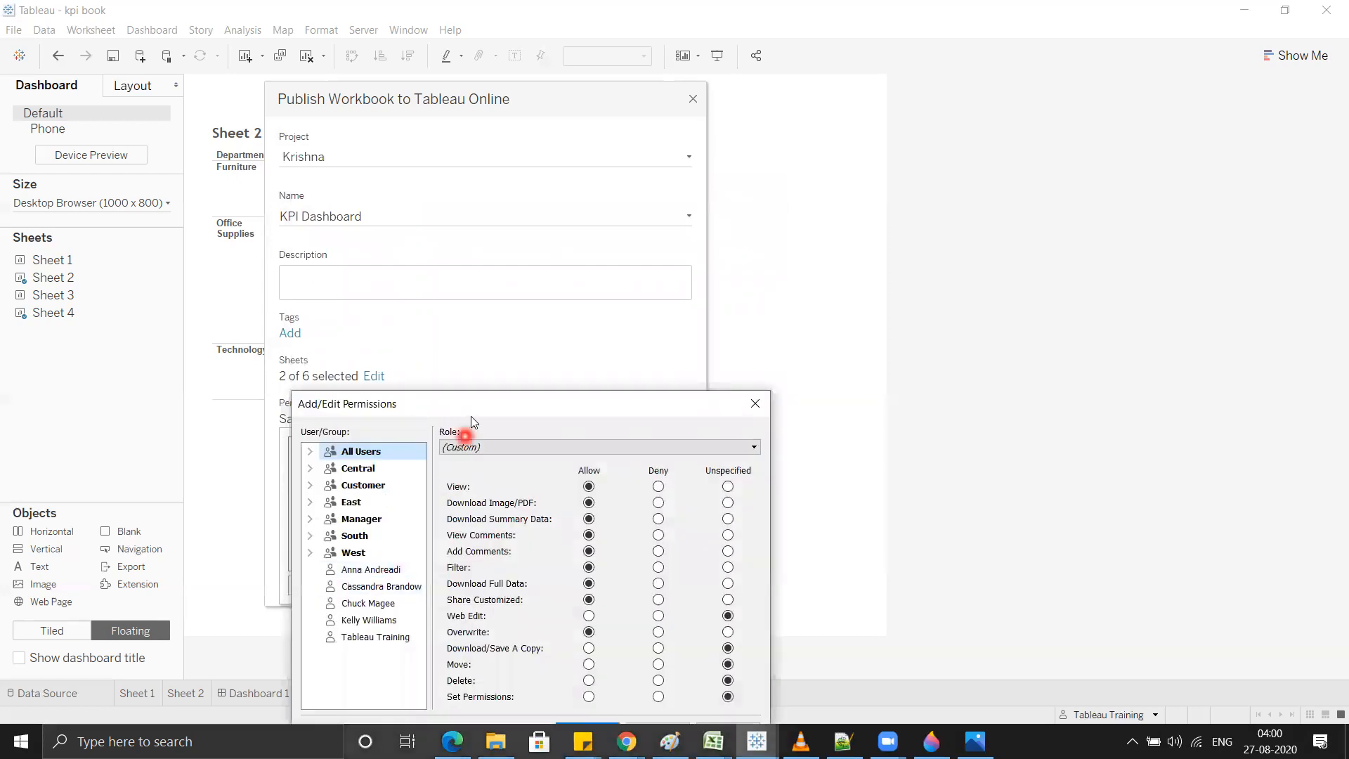
pyautogui.moveTo(472, 410); pyautogui.dragTo(469, 230)
pyautogui.click(384, 443)
pyautogui.click(639, 266)
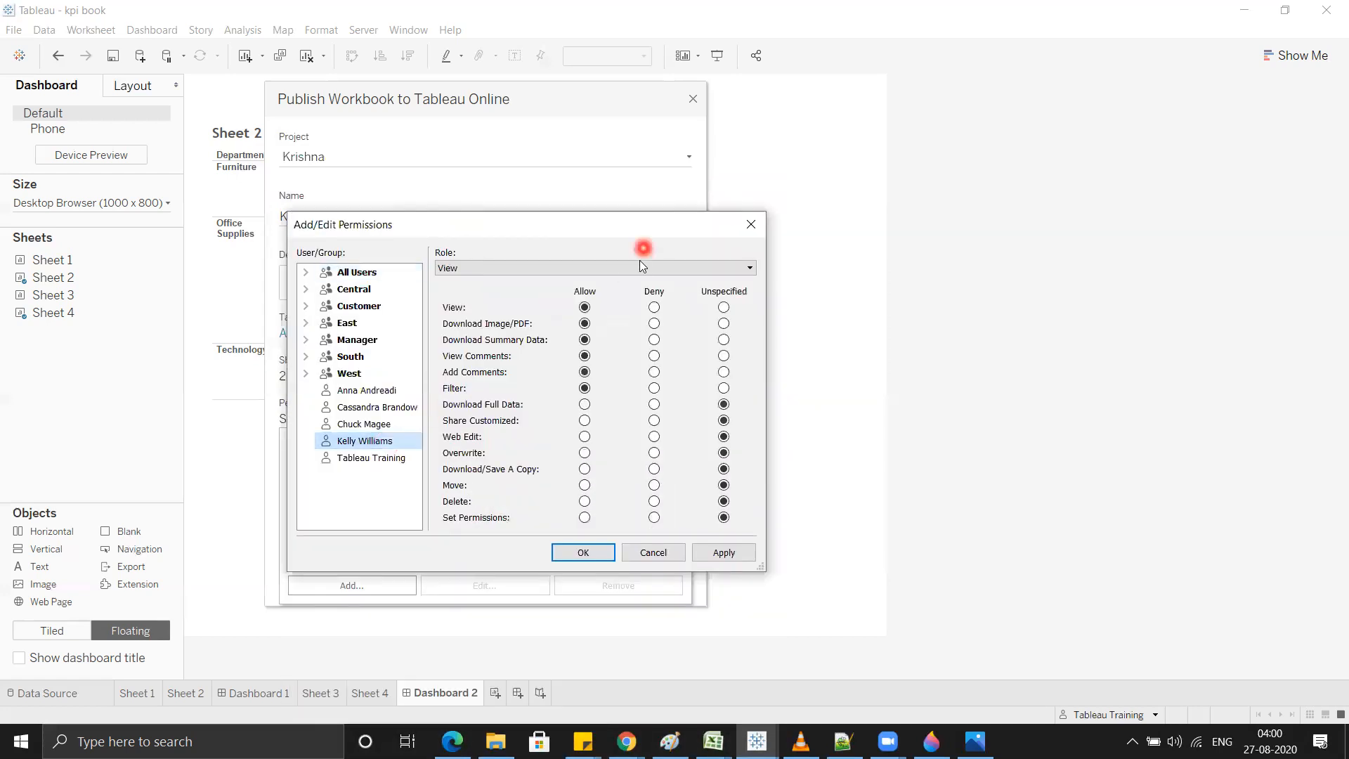
pyautogui.click(530, 320)
pyautogui.click(589, 552)
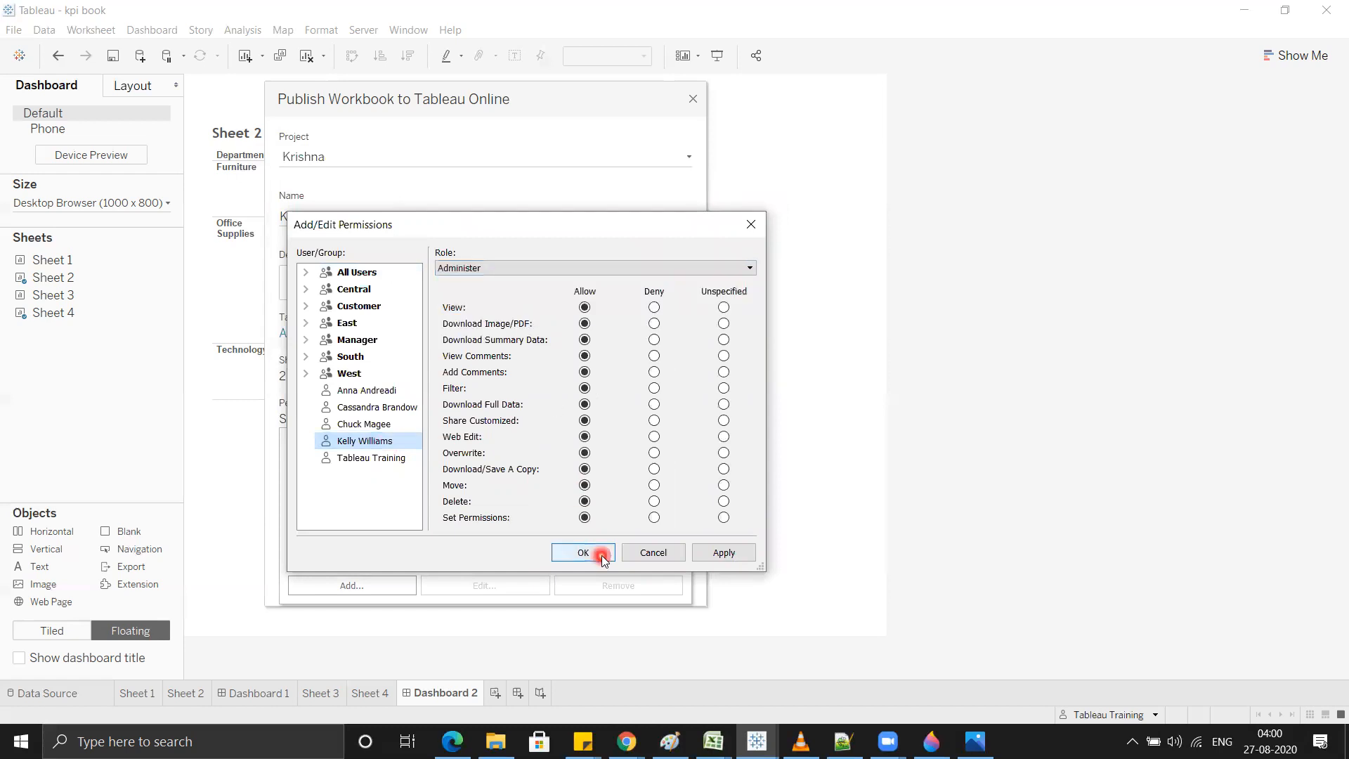
# Step: Review the workbook's custom permission rules for the individual users and the All Users group
pyautogui.click(369, 419)
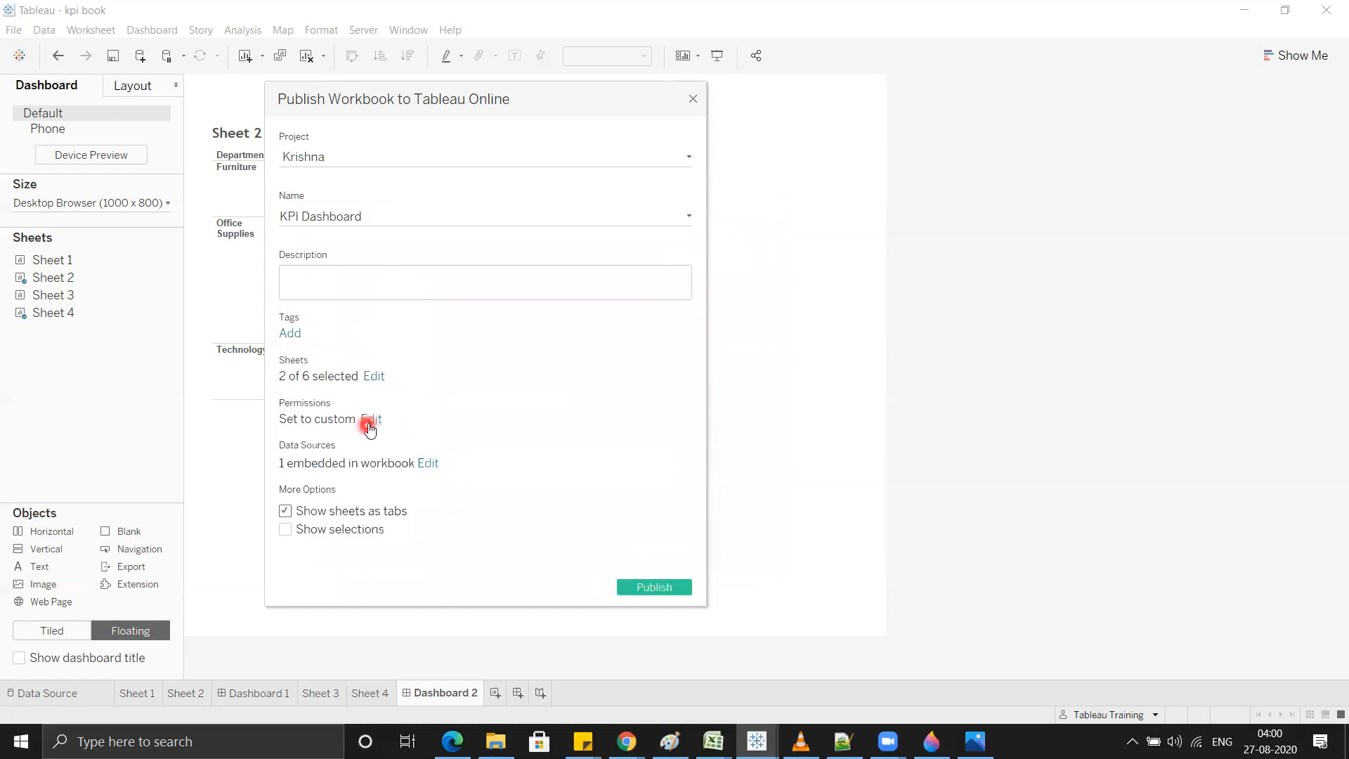
pyautogui.click(337, 481)
pyautogui.click(339, 527)
pyautogui.click(355, 497)
pyautogui.click(359, 465)
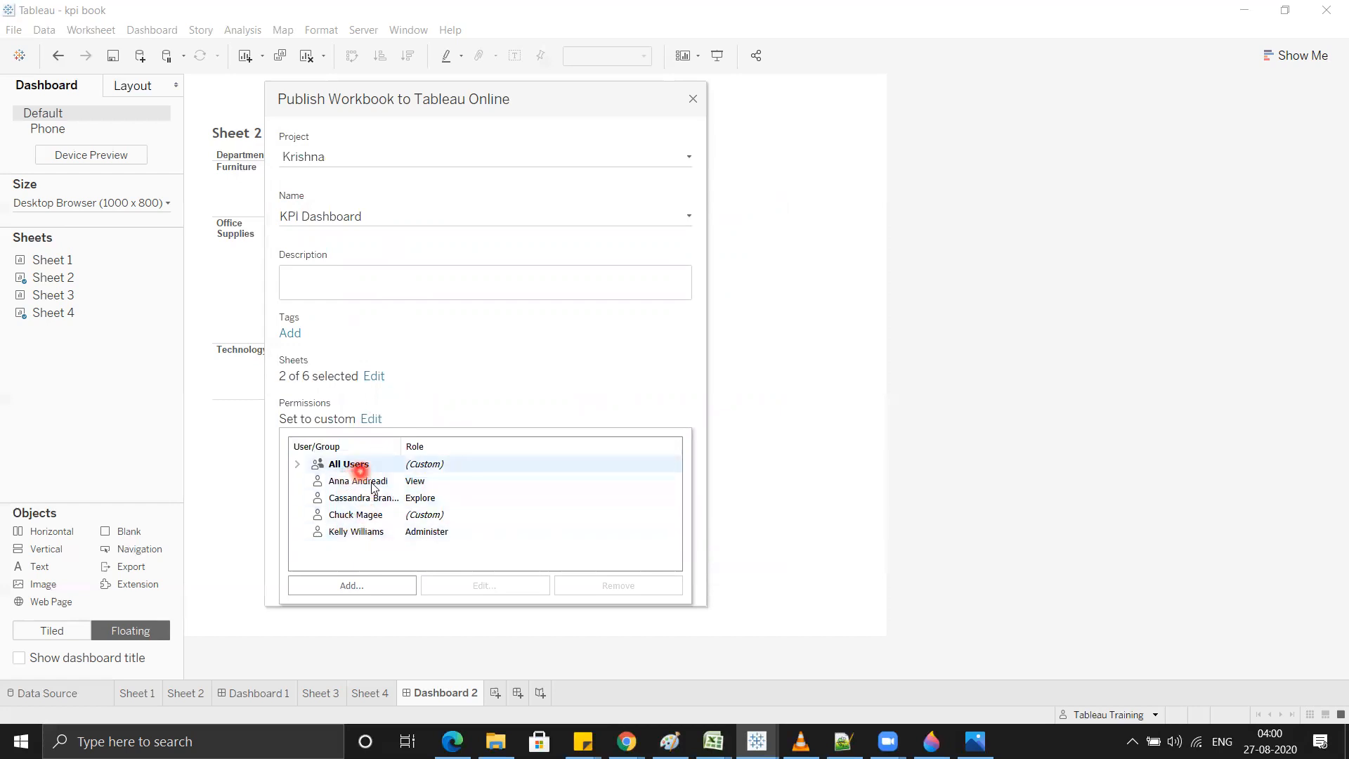
pyautogui.click(337, 497)
pyautogui.click(359, 480)
pyautogui.click(359, 465)
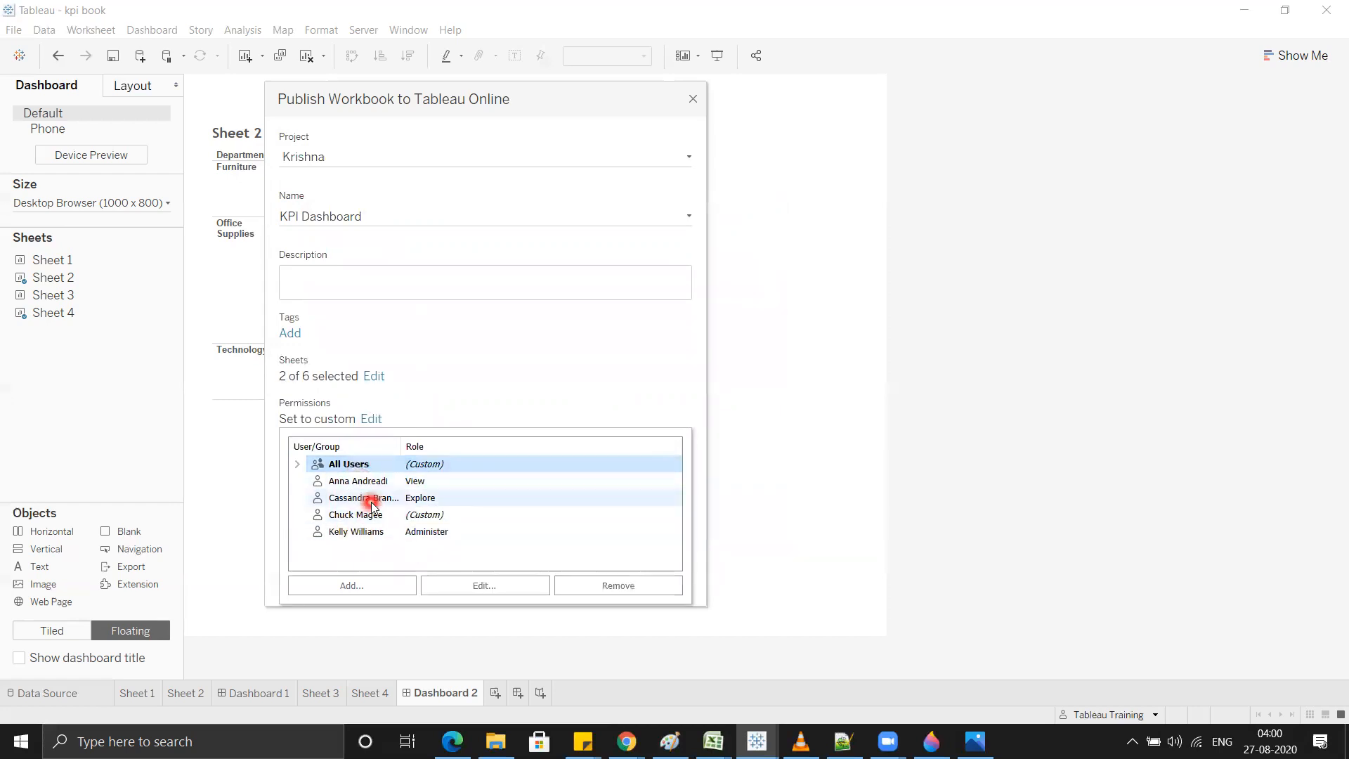
# Step: Set every capability of the All Users group to Unspecified in the workbook permissions
pyautogui.click(378, 590)
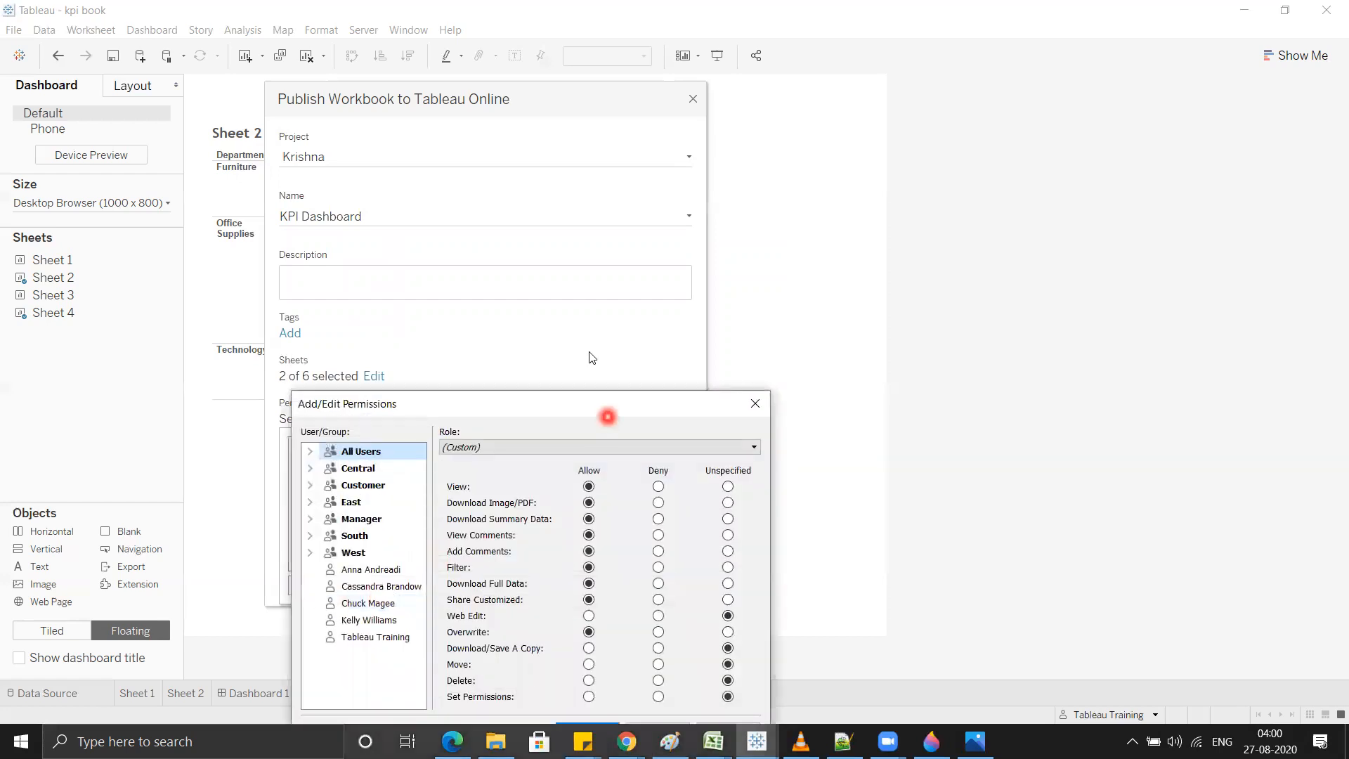
pyautogui.click(493, 403)
pyautogui.moveTo(493, 406); pyautogui.dragTo(449, 167)
pyautogui.click(662, 494)
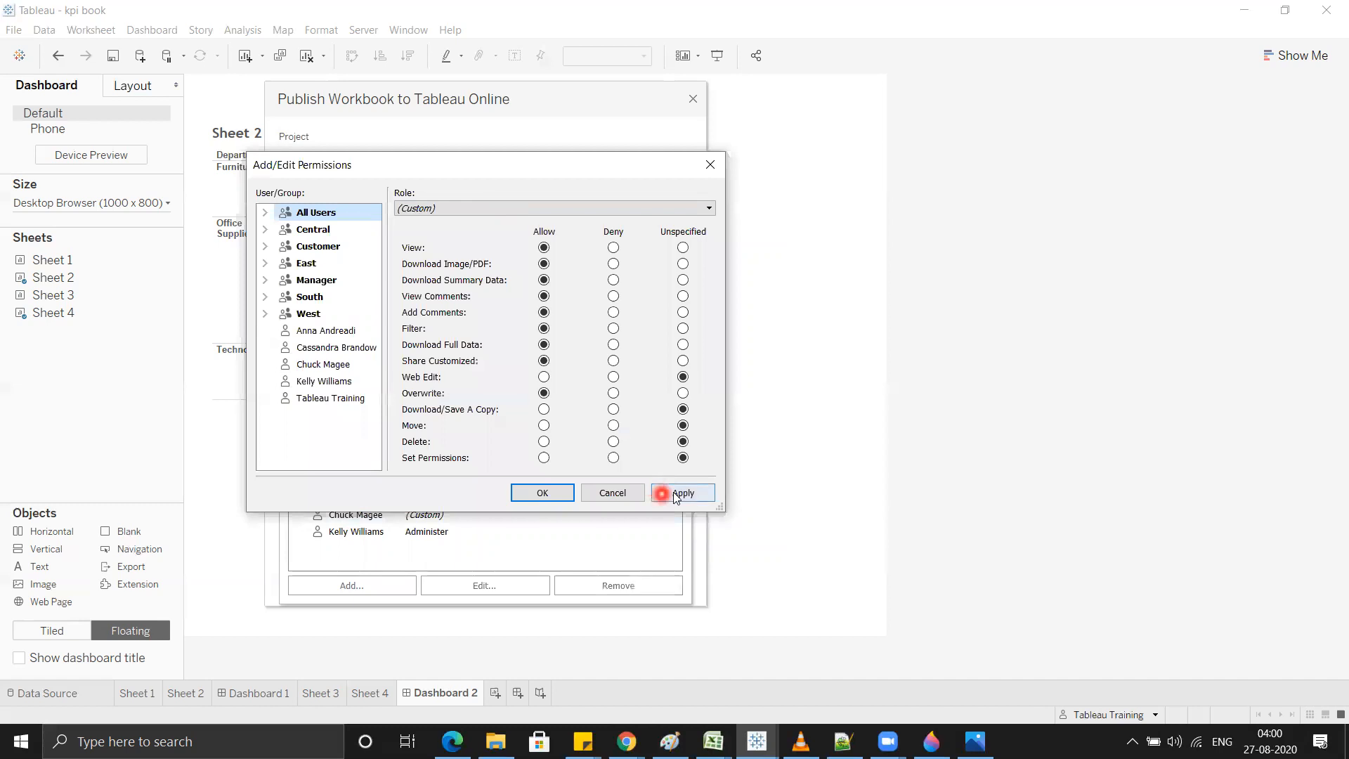
pyautogui.click(625, 495)
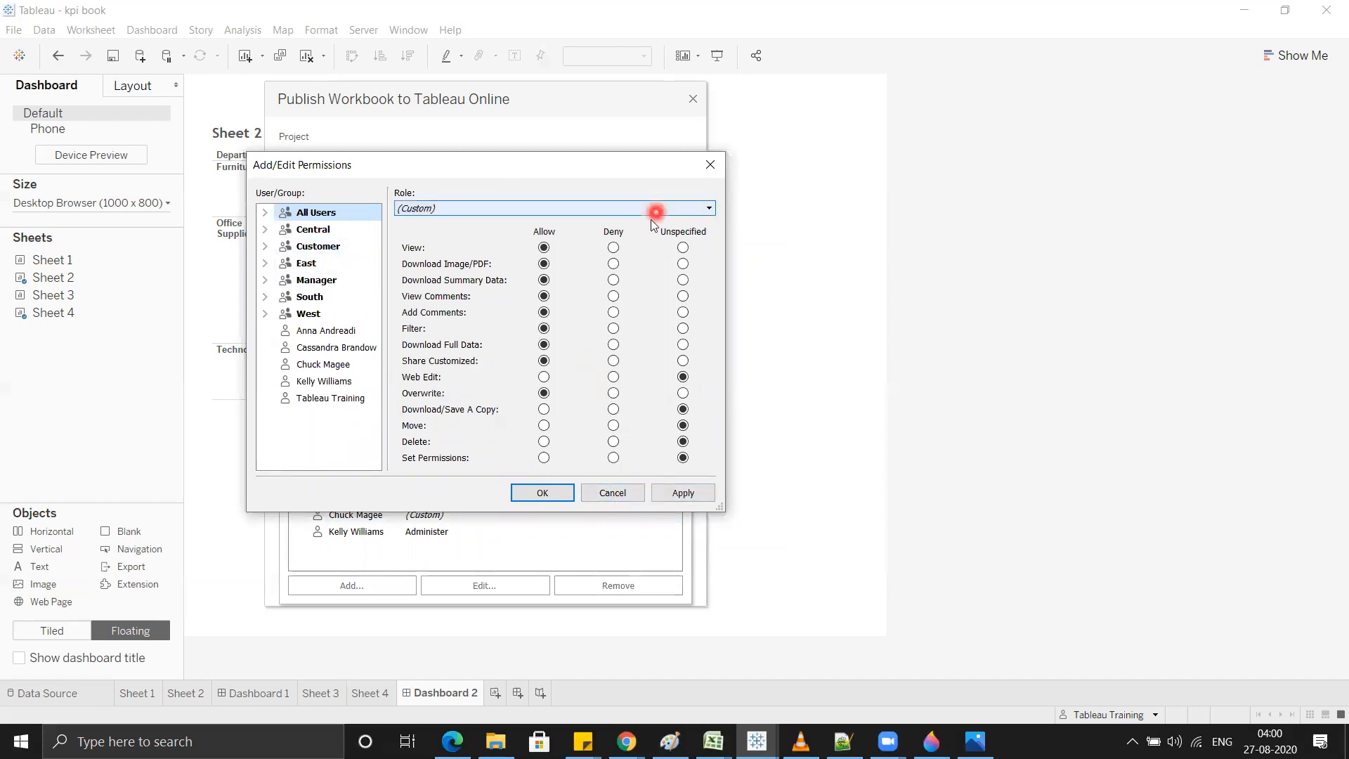
pyautogui.click(682, 248)
pyautogui.click(682, 263)
pyautogui.click(683, 279)
pyautogui.click(683, 296)
pyautogui.click(683, 312)
pyautogui.click(683, 328)
pyautogui.click(682, 344)
pyautogui.click(683, 360)
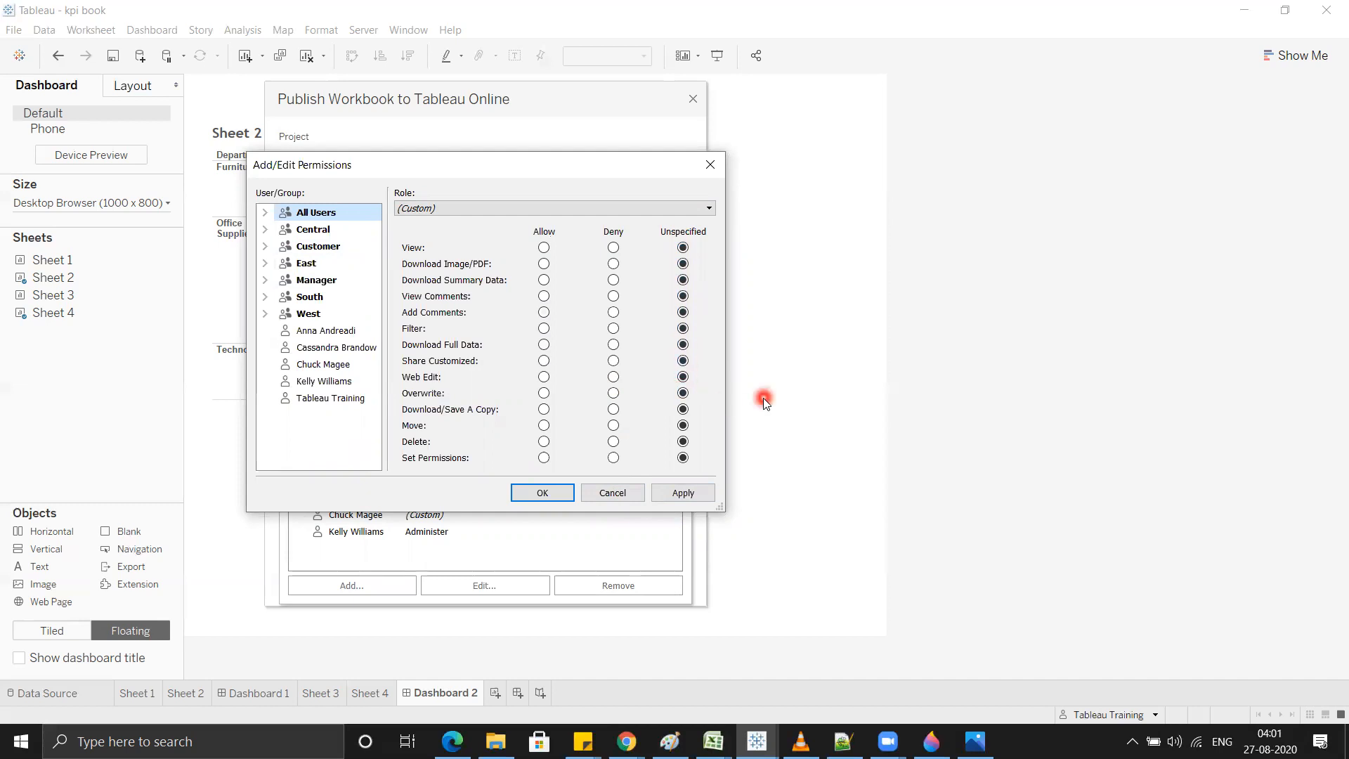
pyautogui.click(681, 494)
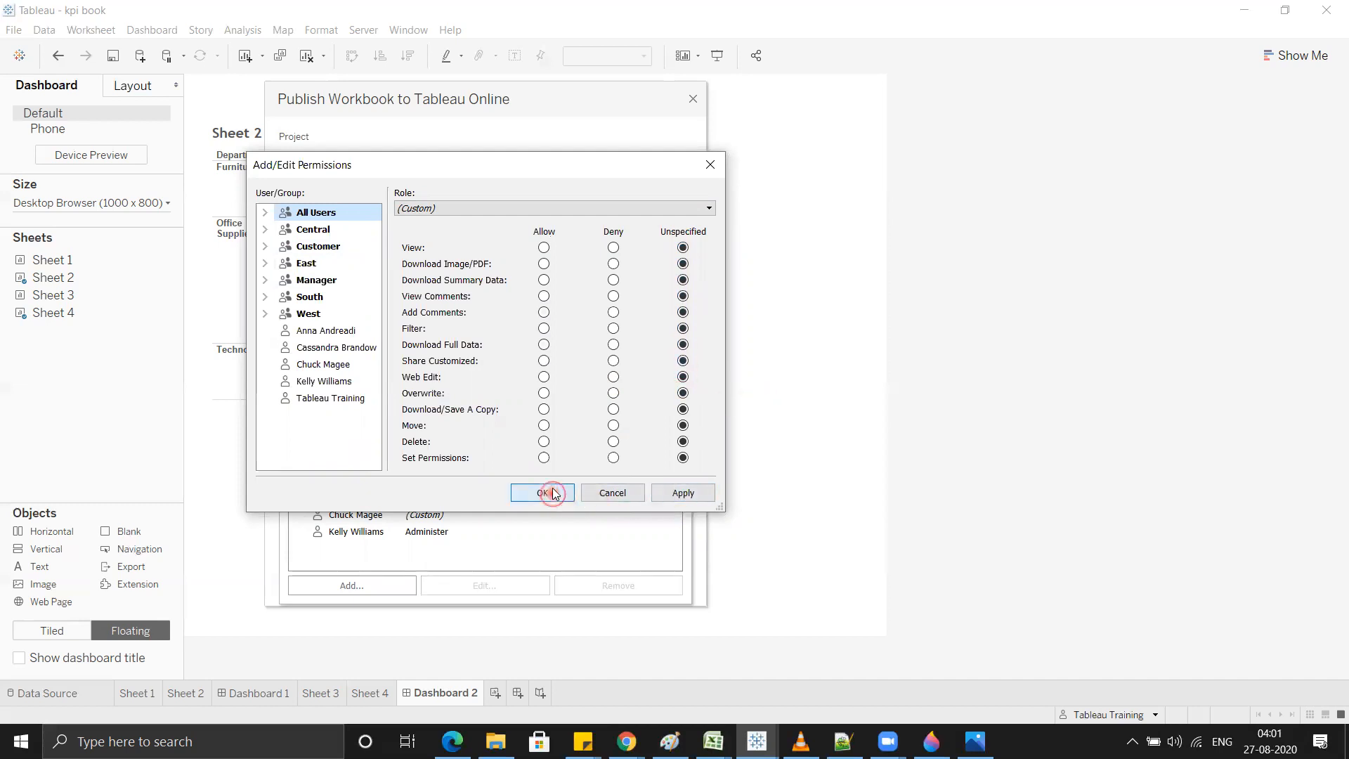
pyautogui.click(553, 492)
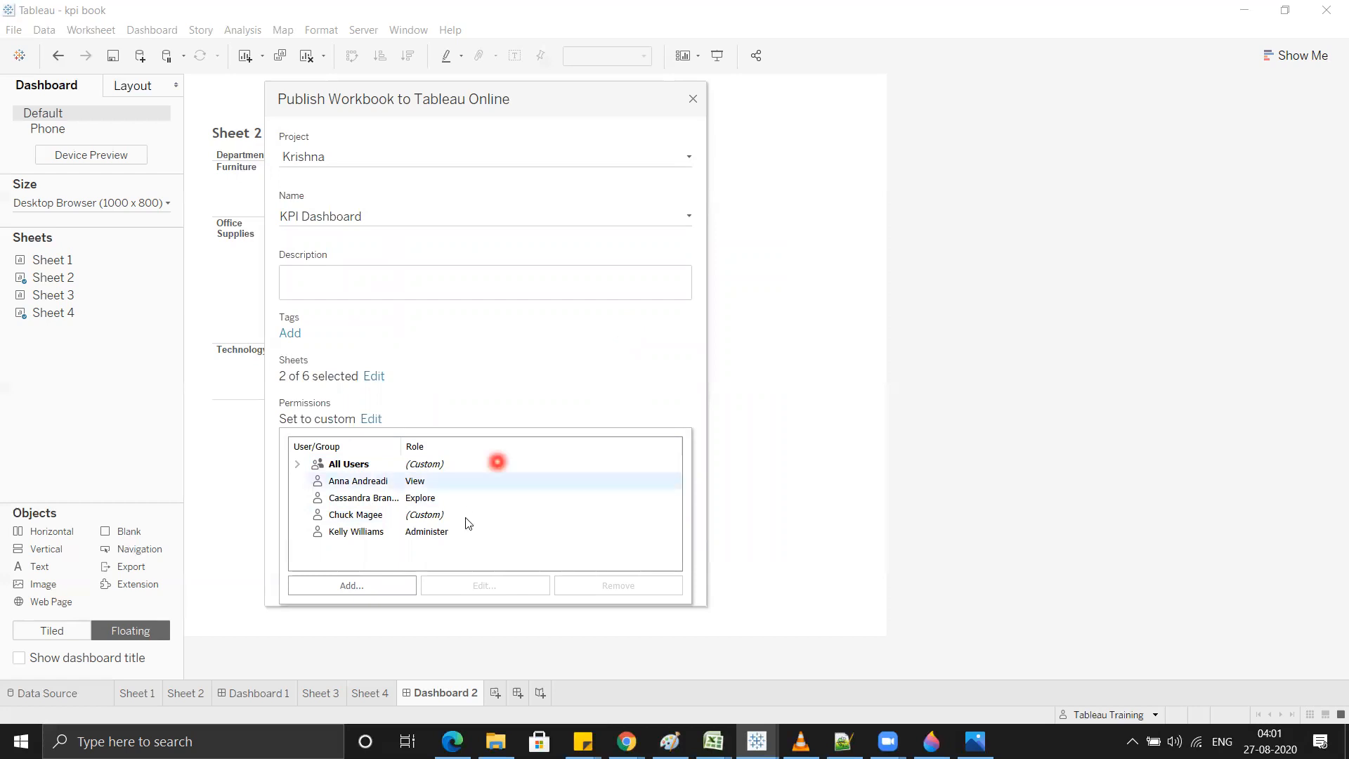
# Step: Close the permission list and examine the publish type of the workbook's embedded Orders+ data source
pyautogui.click(479, 392)
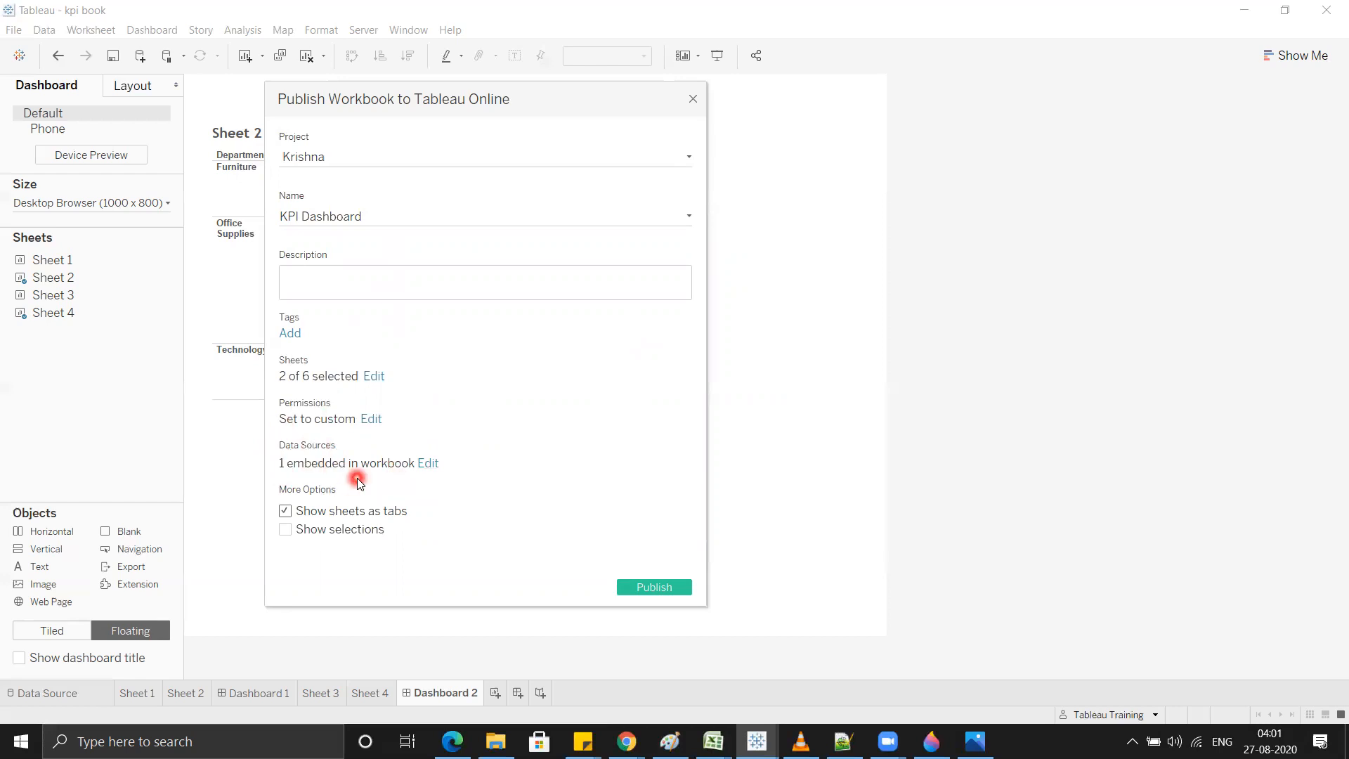
pyautogui.click(430, 463)
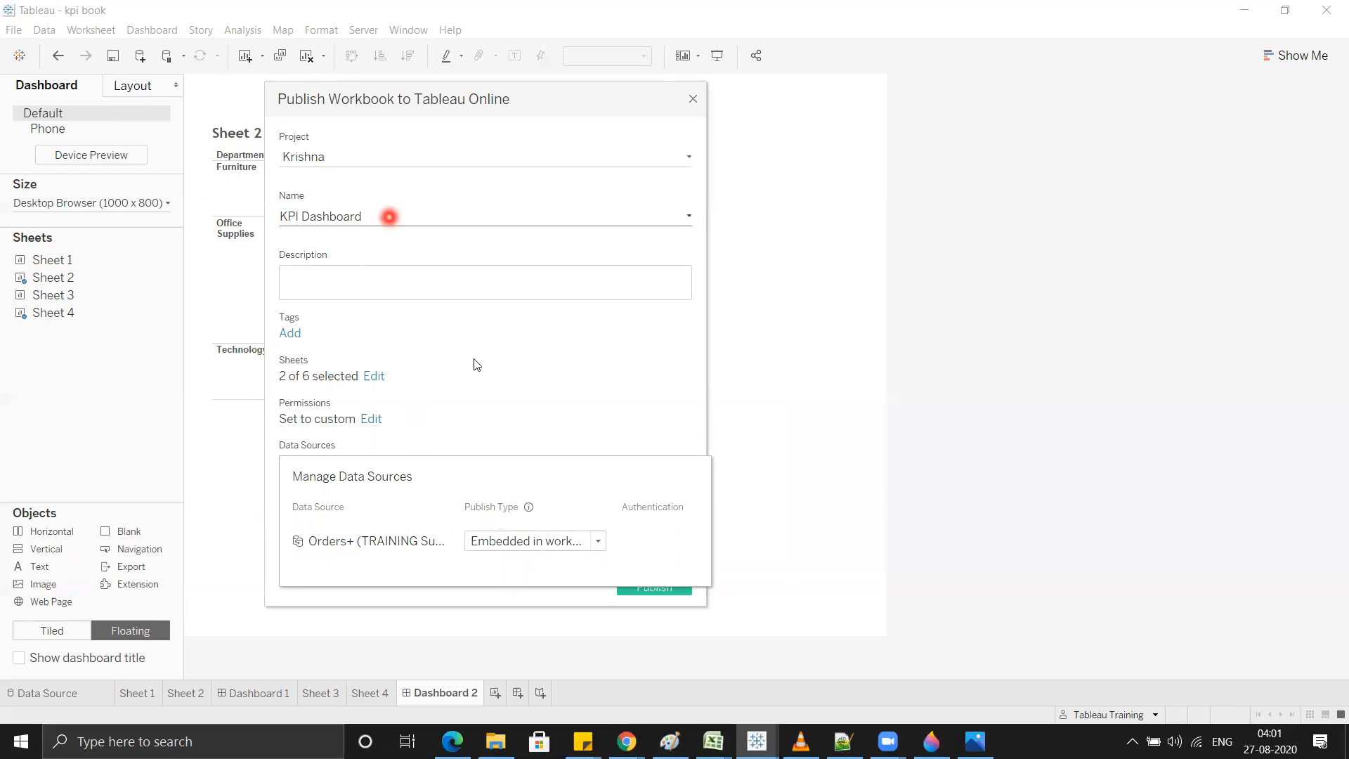
pyautogui.moveTo(535, 515)
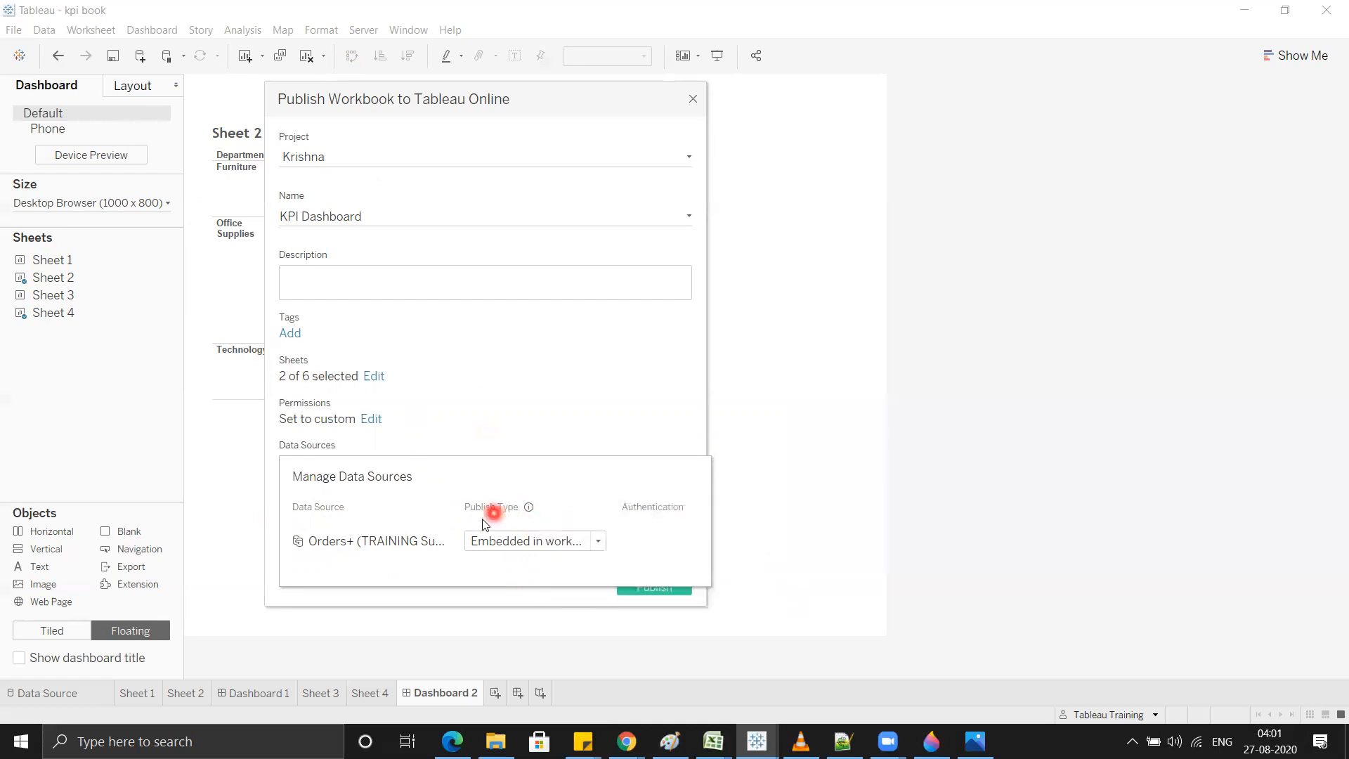
# Step: Check the publish type options for the Orders+ data source and keep it embedded in the workbook
pyautogui.click(601, 543)
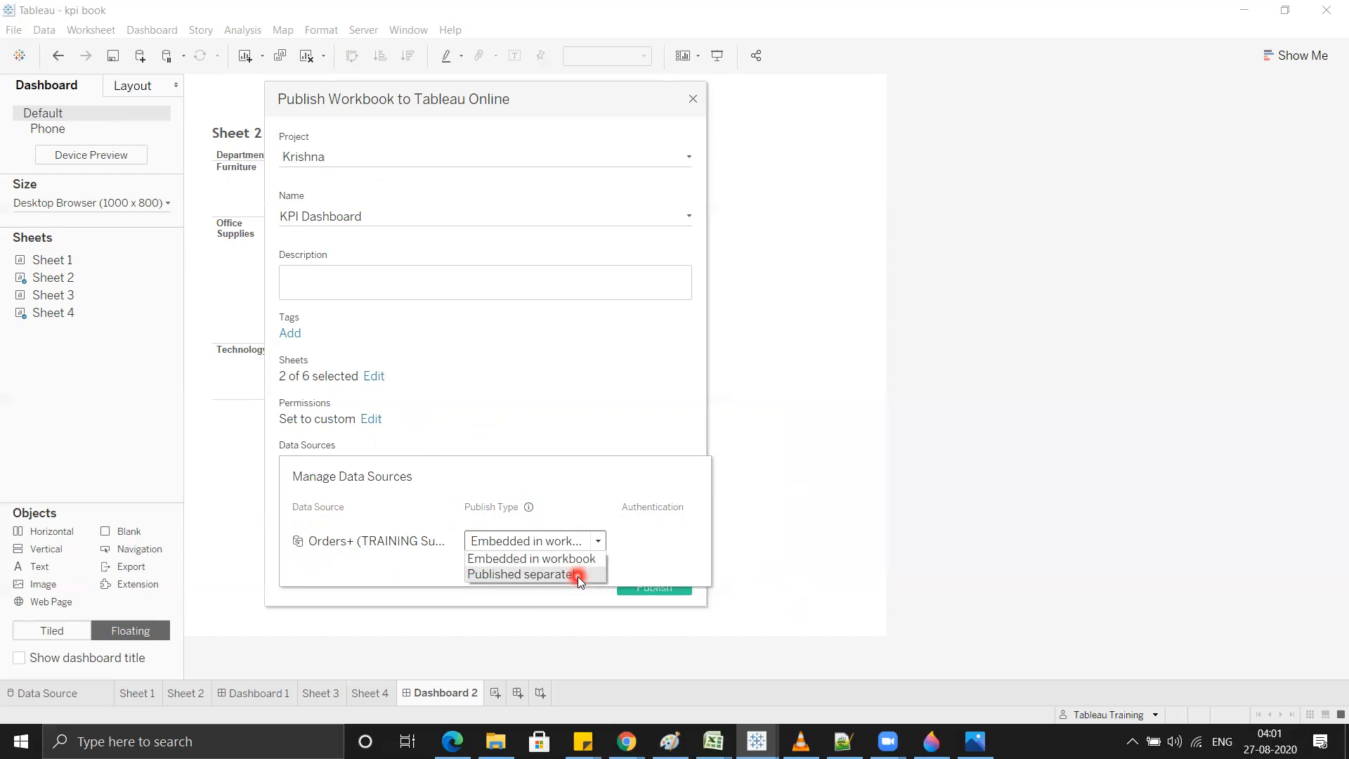
pyautogui.click(544, 560)
pyautogui.click(586, 434)
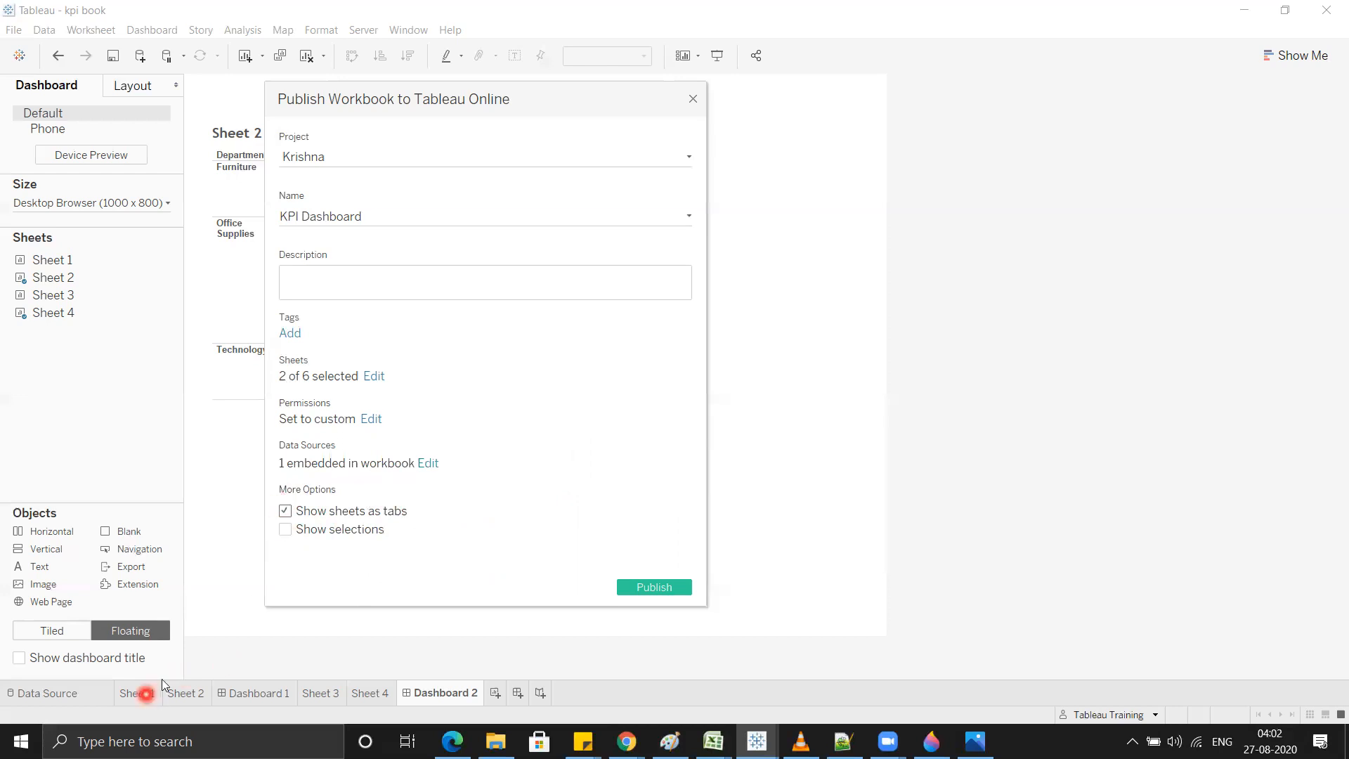
# Step: Review the selected sheets, turn off showing sheets as tabs, and publish the KPI Dashboard workbook to Tableau Online
pyautogui.click(373, 376)
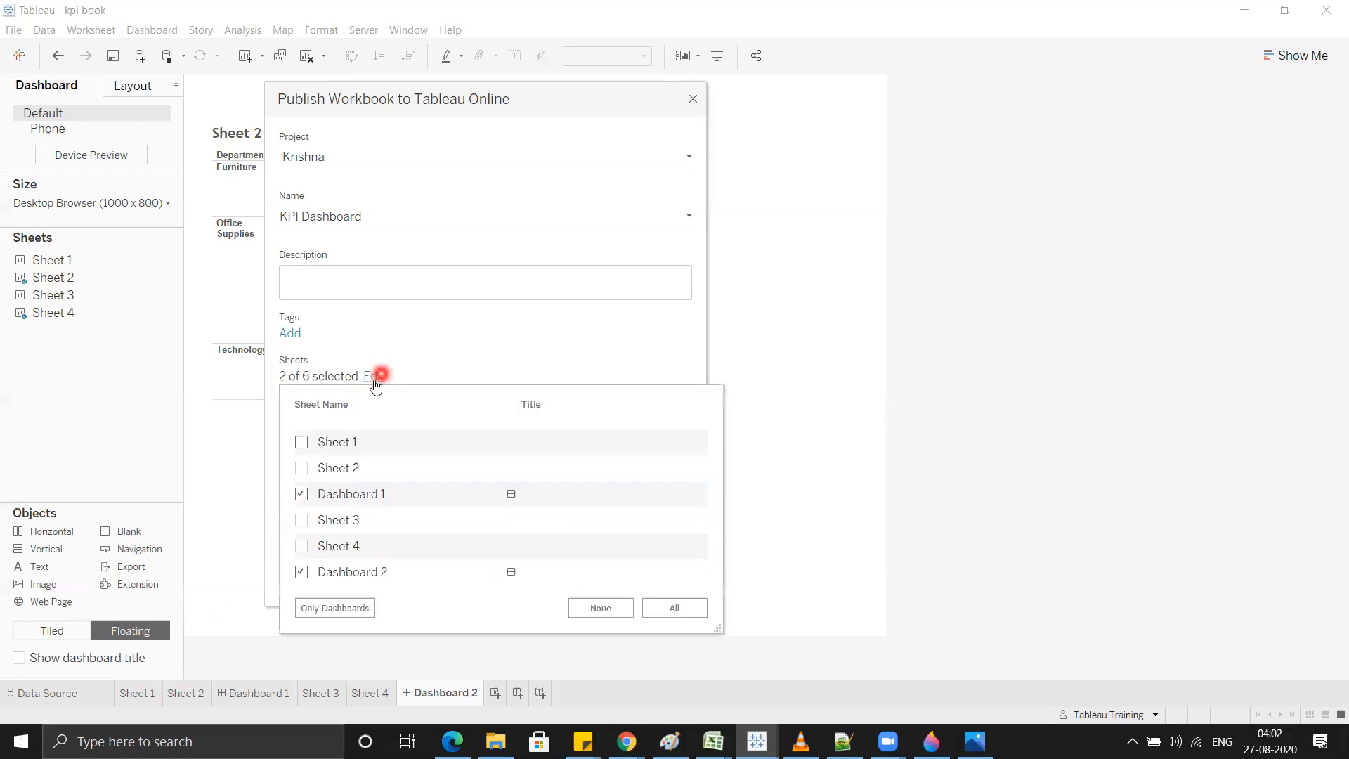
pyautogui.click(463, 344)
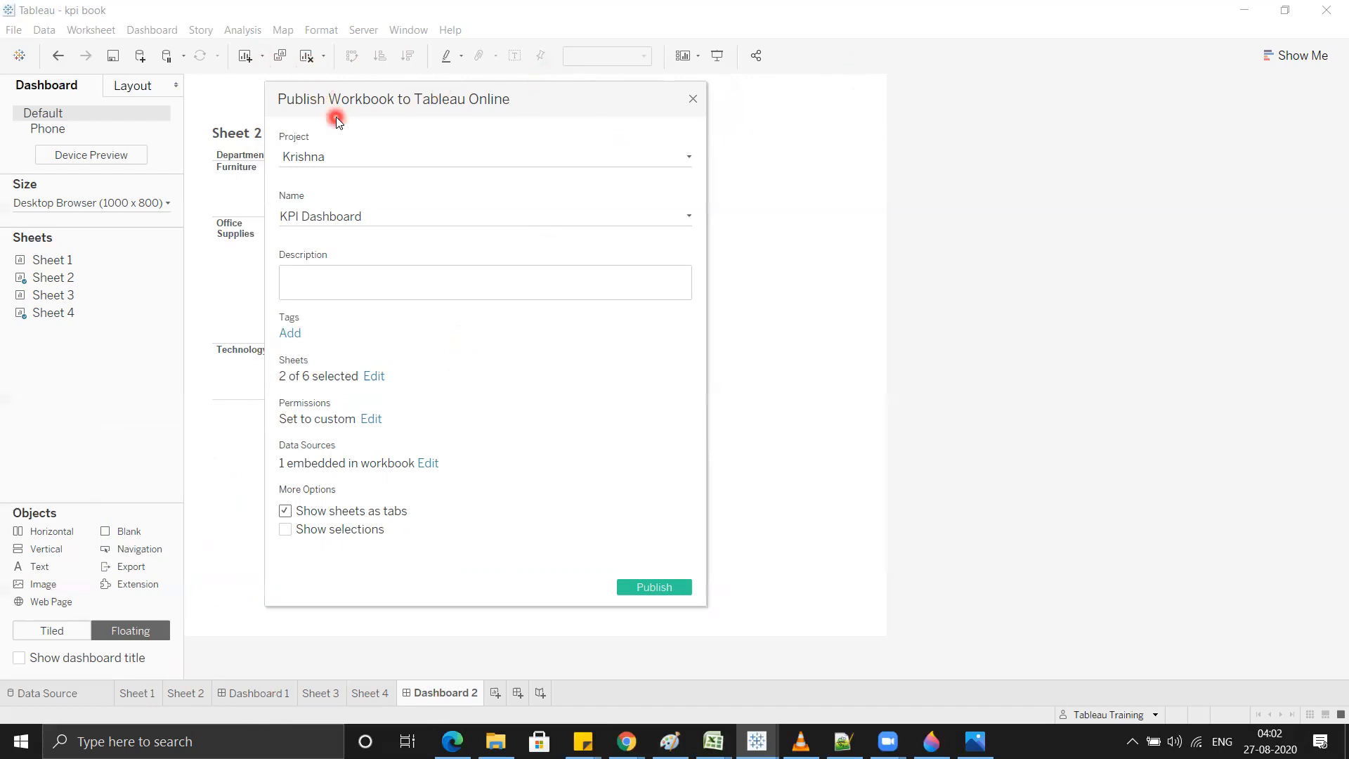
pyautogui.moveTo(457, 99); pyautogui.dragTo(356, 130)
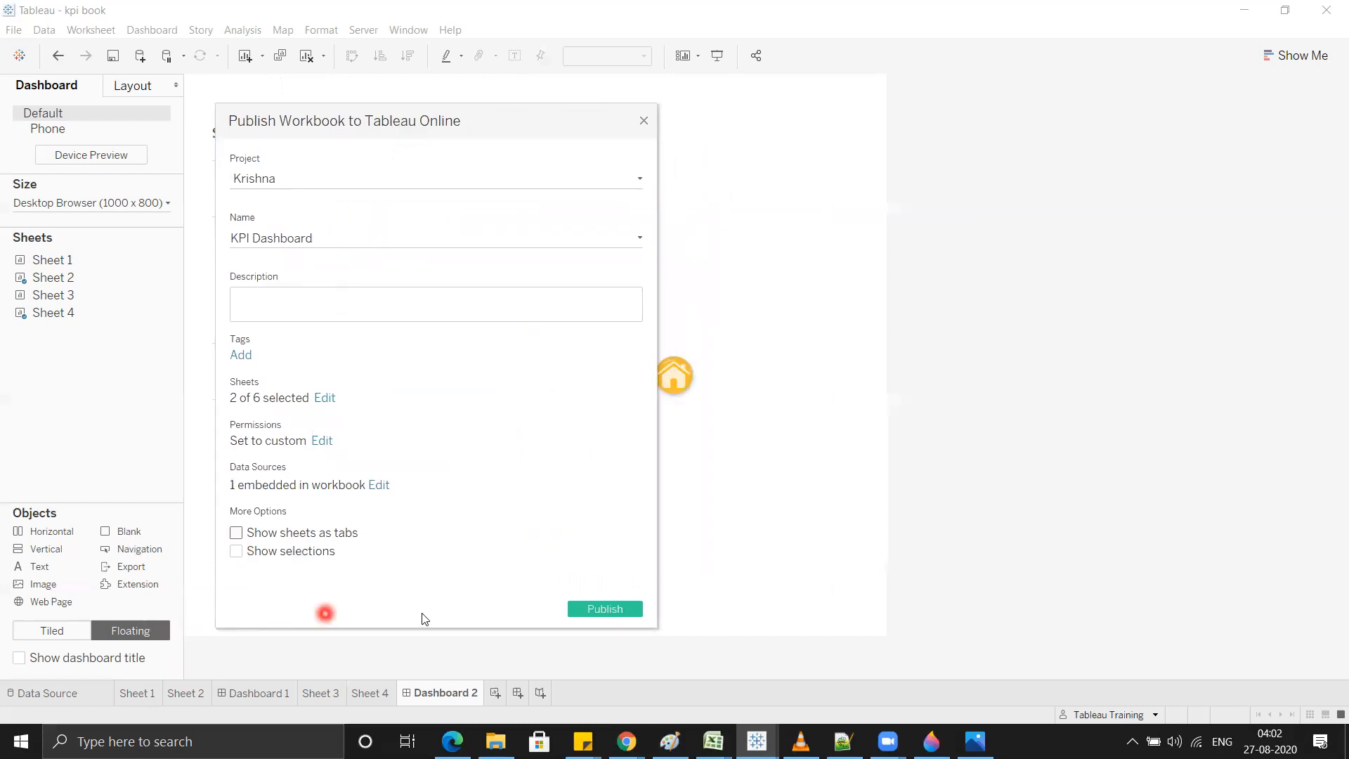
pyautogui.click(605, 608)
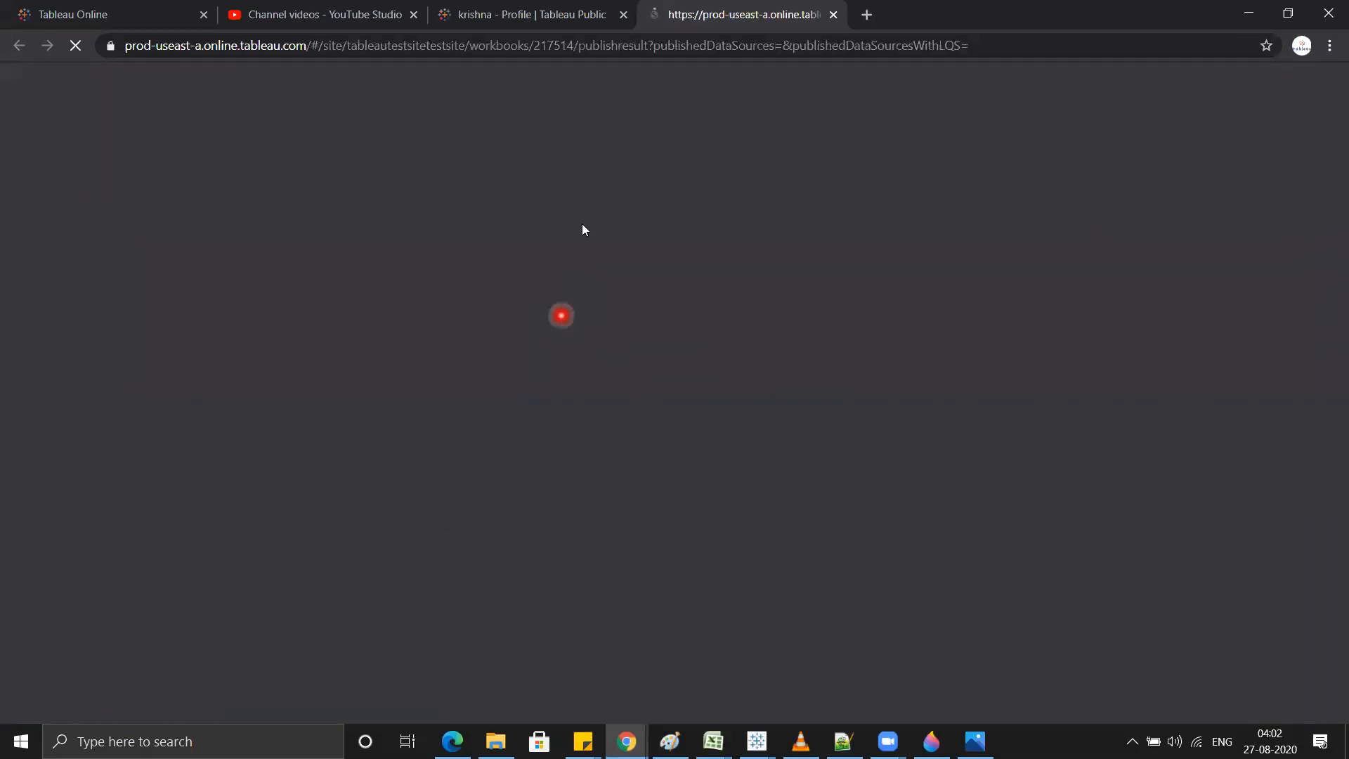
# Step: Open the published KPI Dashboard workbook from its project in the Tableau Online Explore page
pyautogui.click(7, 11)
pyautogui.click(389, 312)
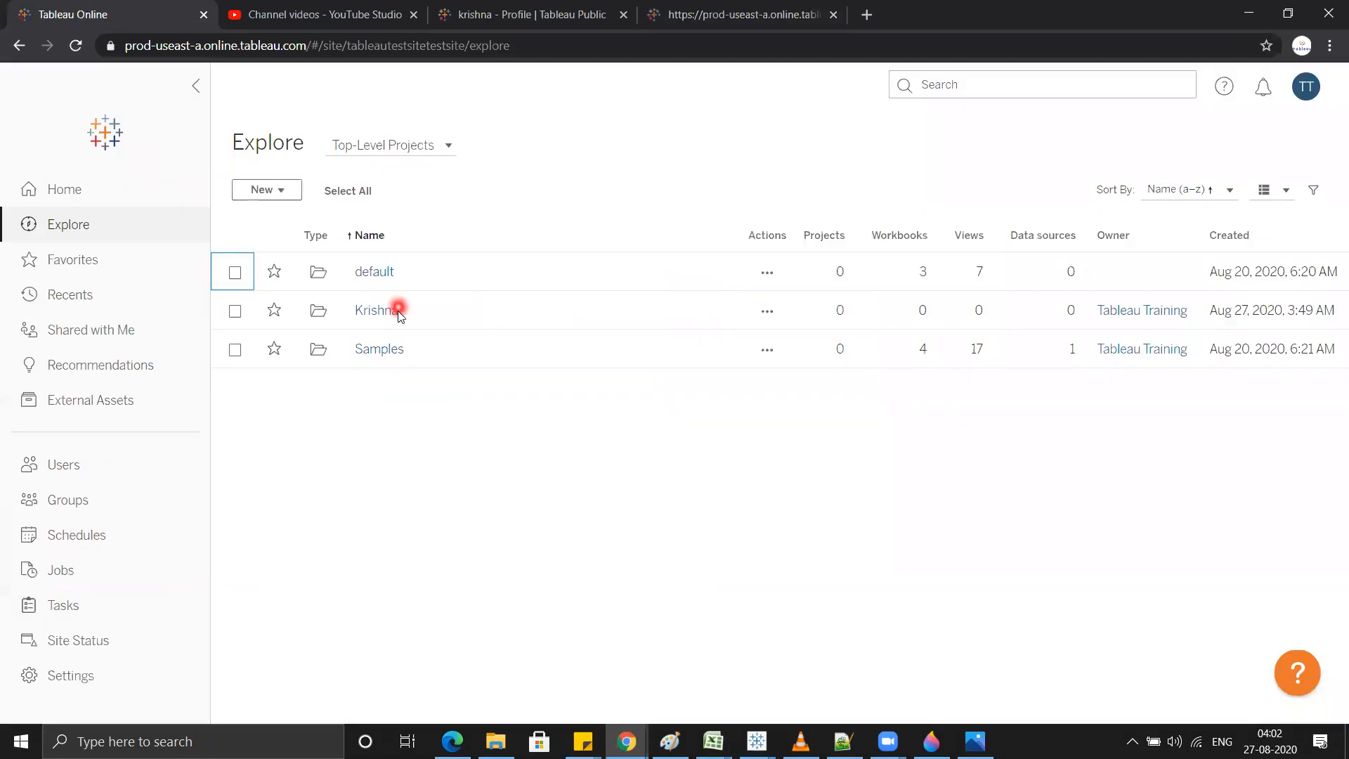
pyautogui.click(319, 526)
pyautogui.click(366, 316)
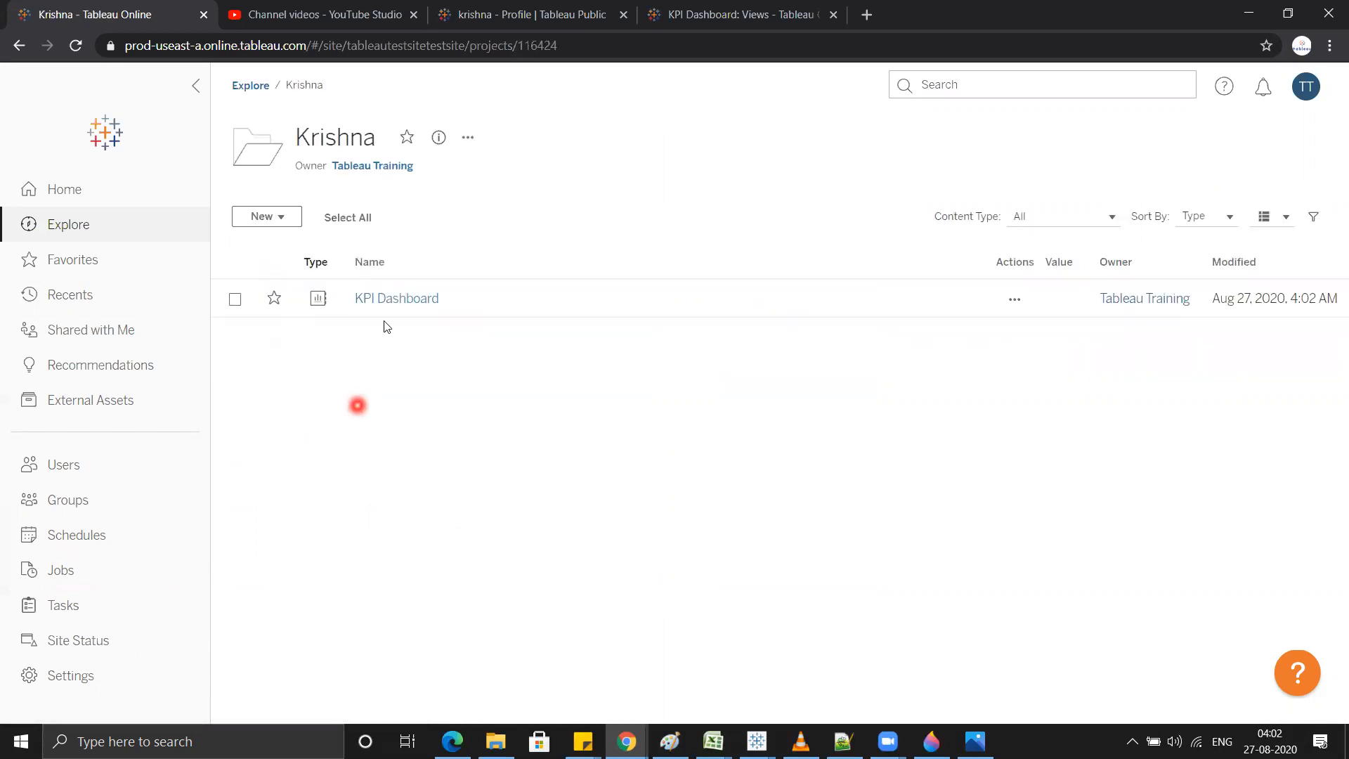
pyautogui.click(411, 299)
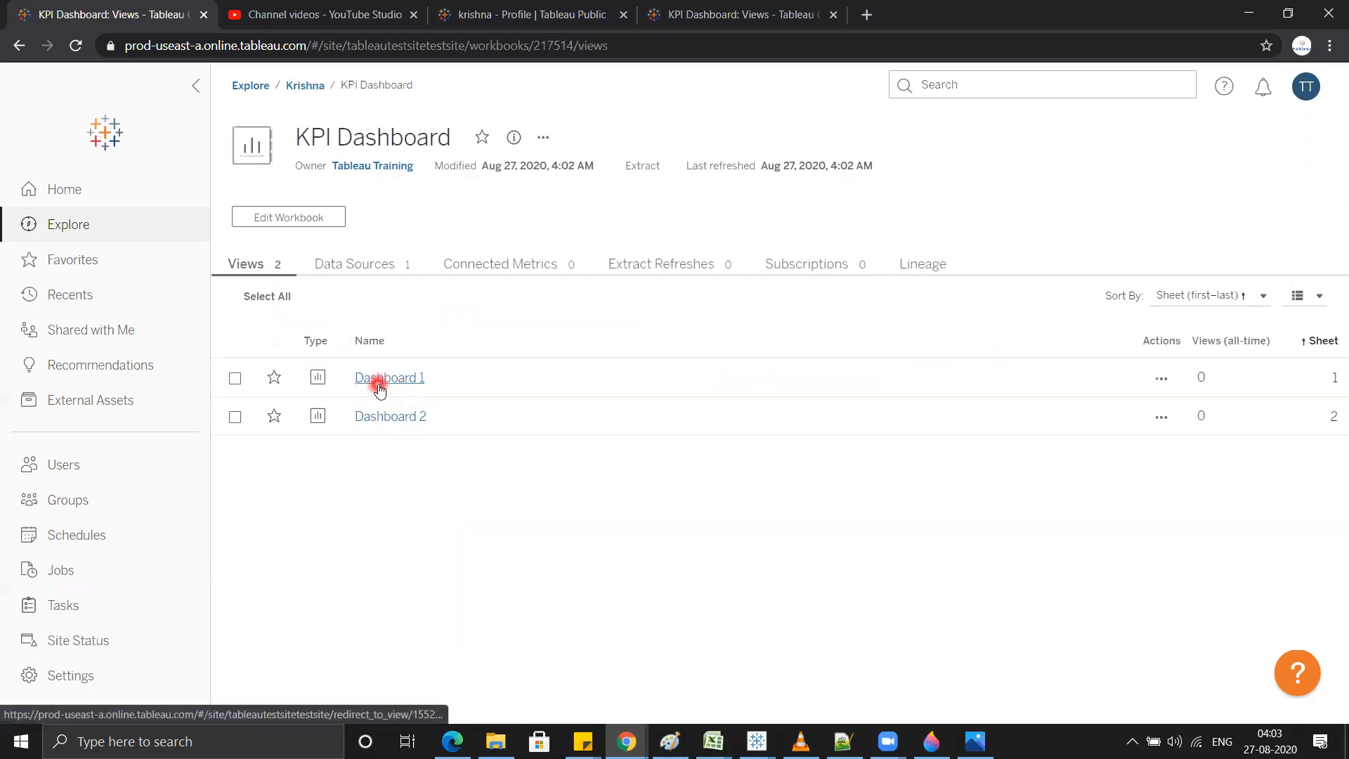
# Step: View the published Dashboard 1, return to the workbook's list of views, and open Dashboard 2
pyautogui.click(384, 383)
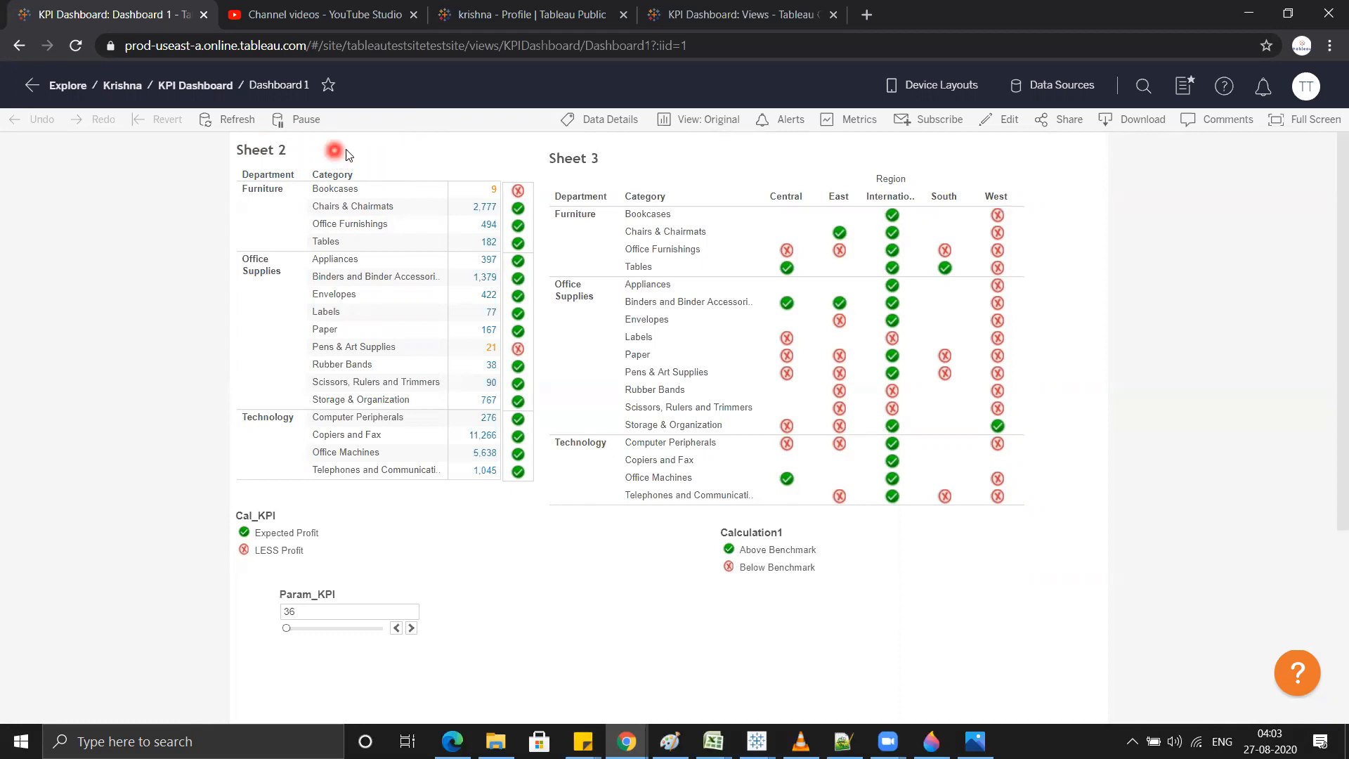
pyautogui.click(683, 142)
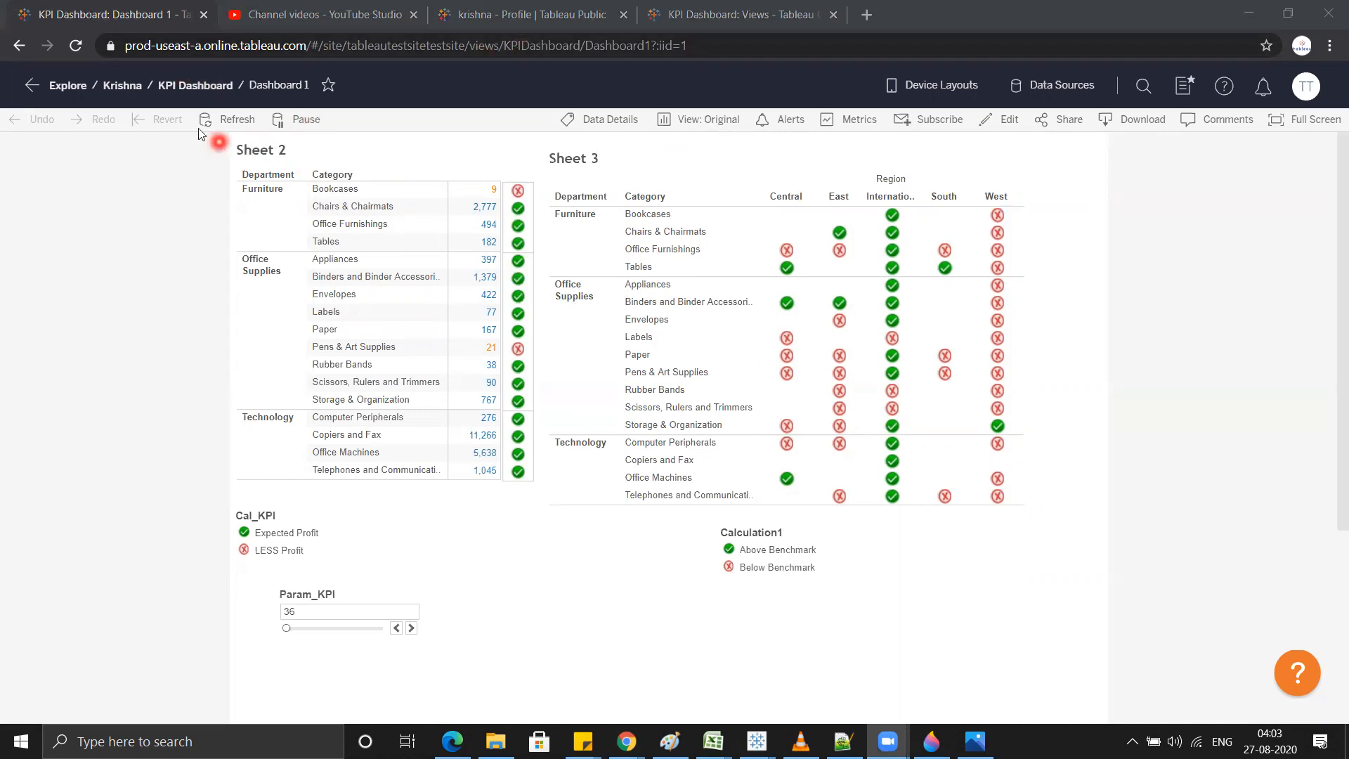
pyautogui.click(195, 89)
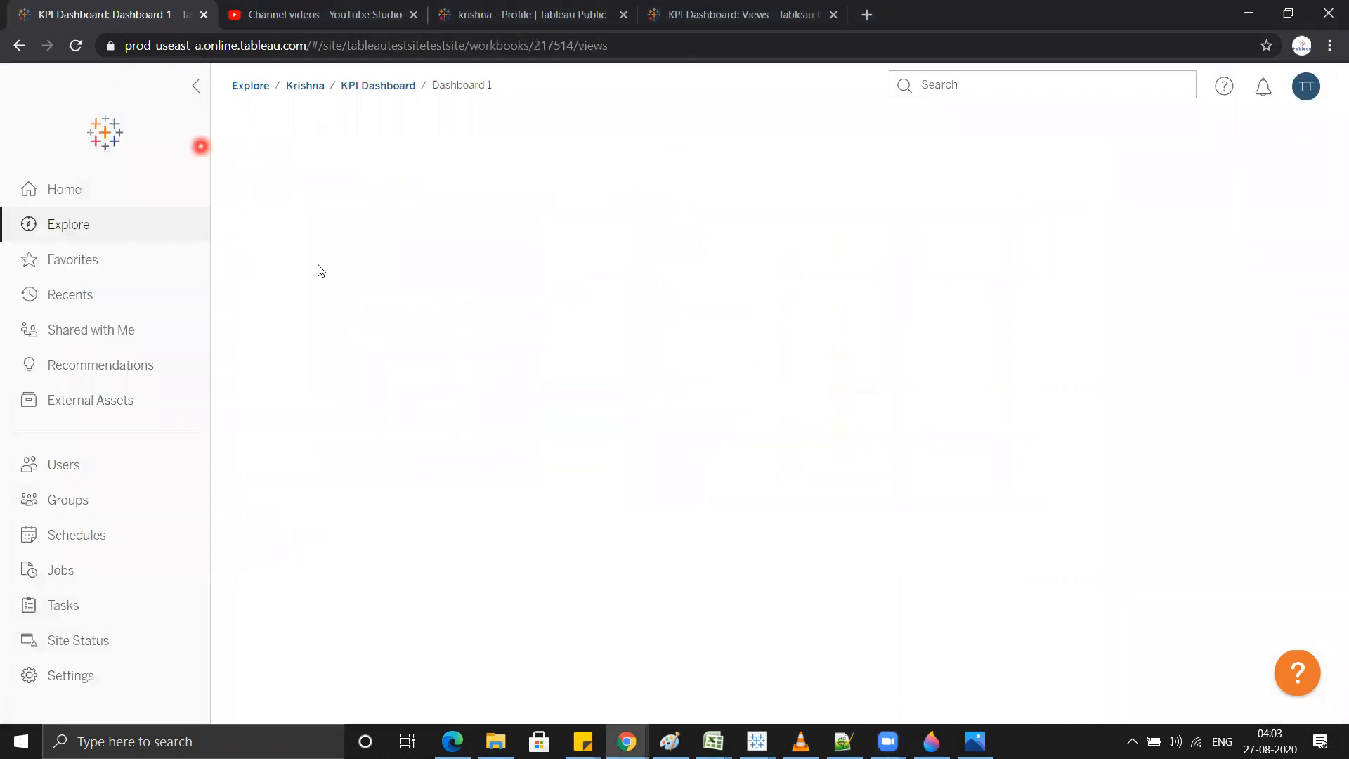
pyautogui.click(385, 418)
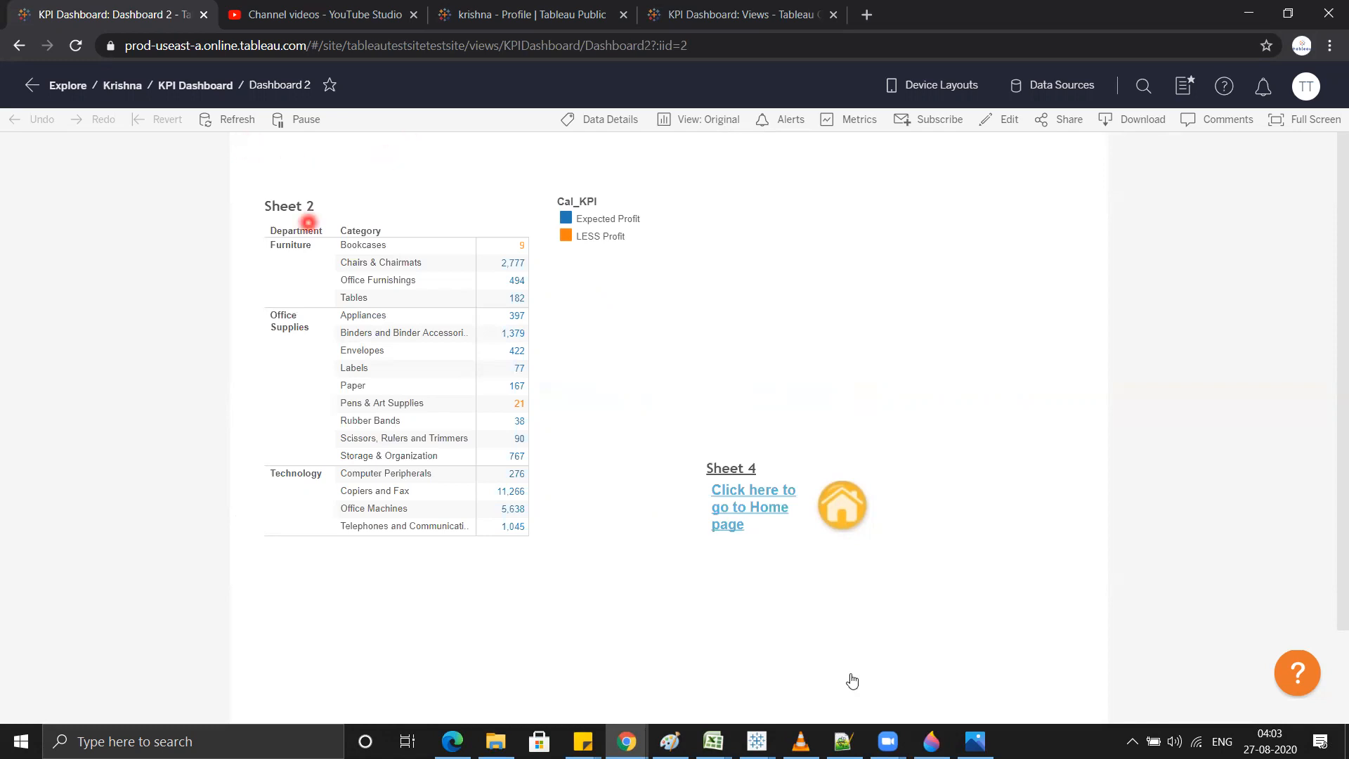
# Step: Switch to the kpi book workbook in Tableau Desktop and republish it with sheets shown as tabs, overwriting the existing KPI Dashboard
pyautogui.moveTo(757, 741)
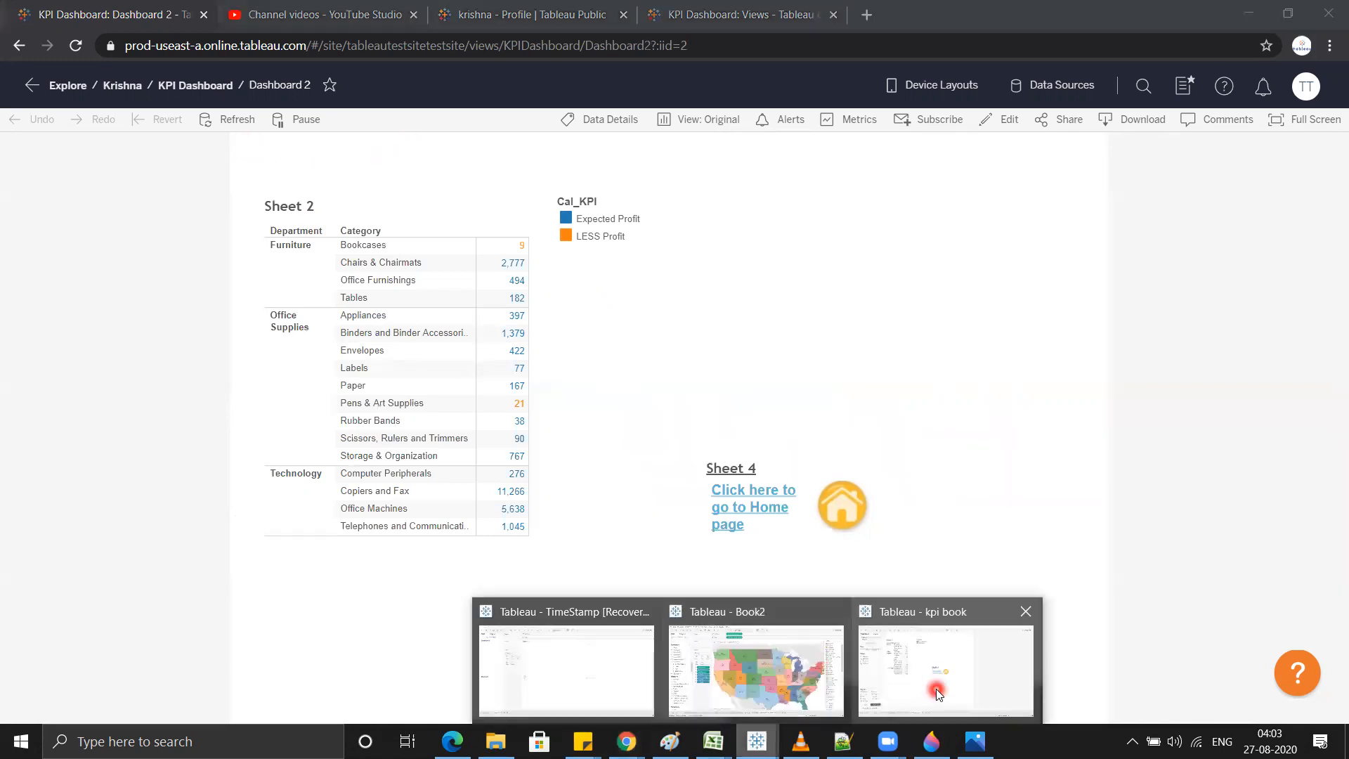
pyautogui.click(936, 688)
pyautogui.click(364, 30)
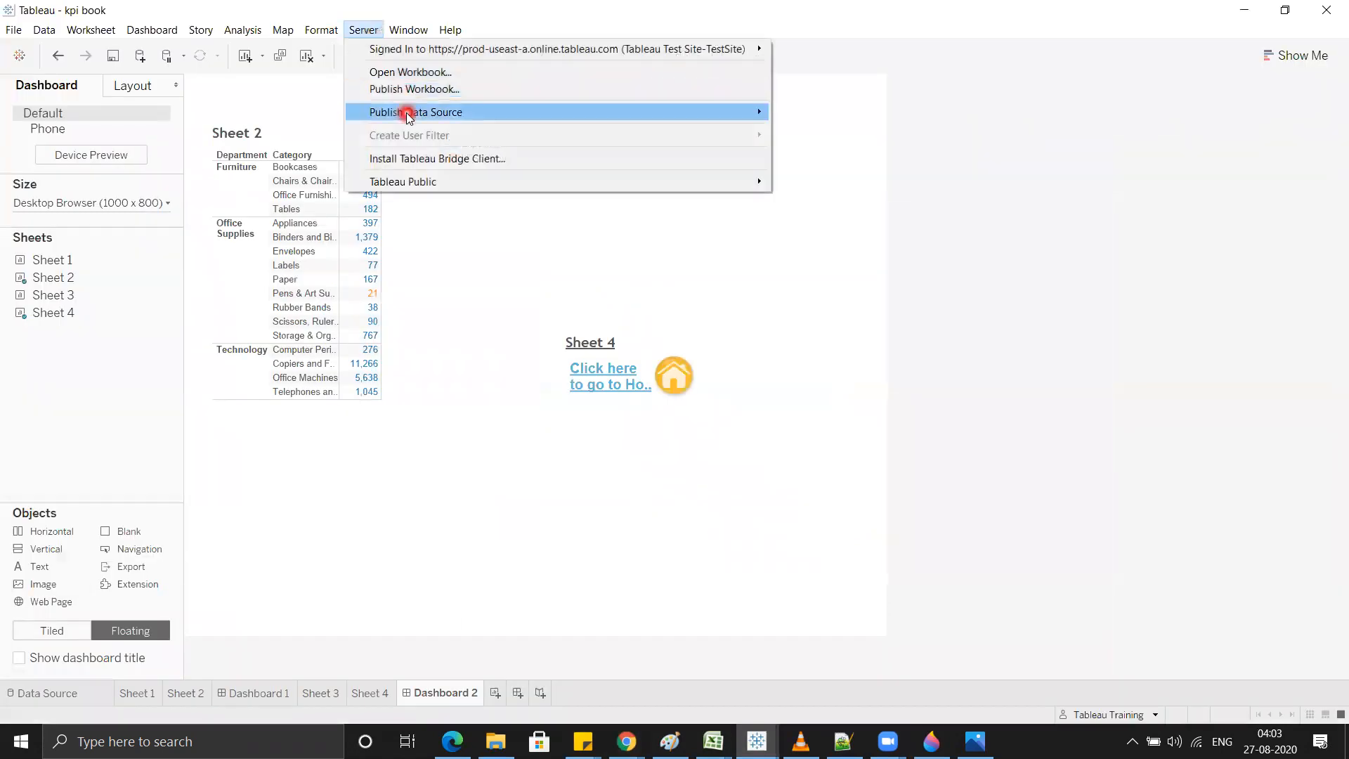
pyautogui.click(408, 89)
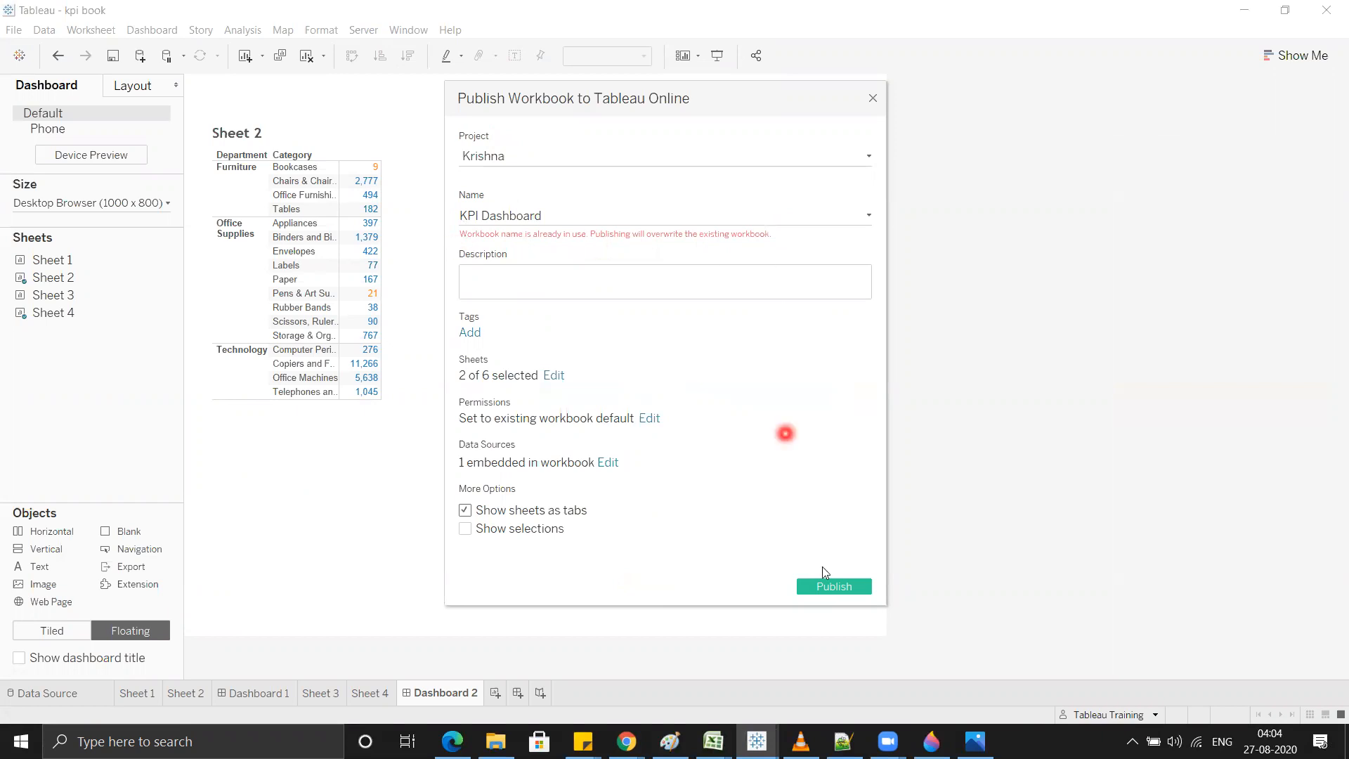
pyautogui.click(807, 592)
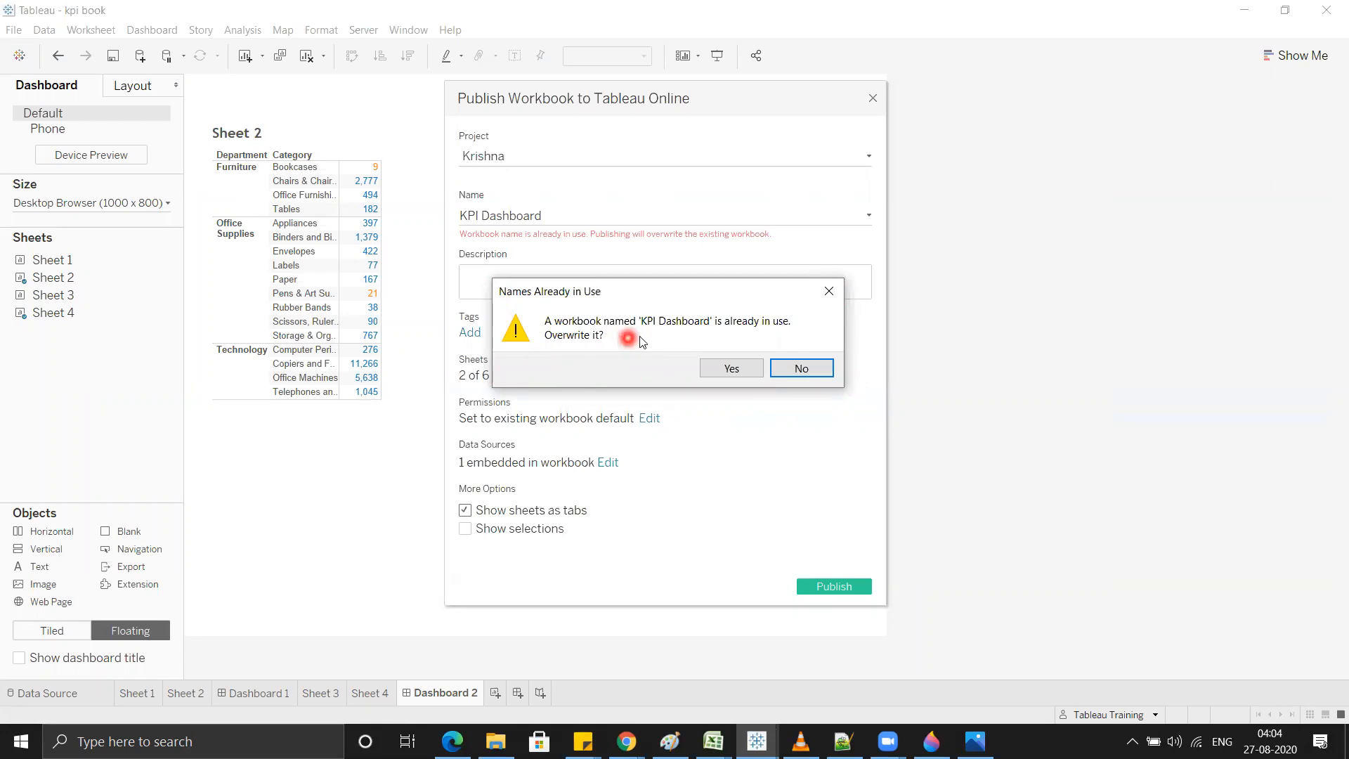
pyautogui.click(740, 368)
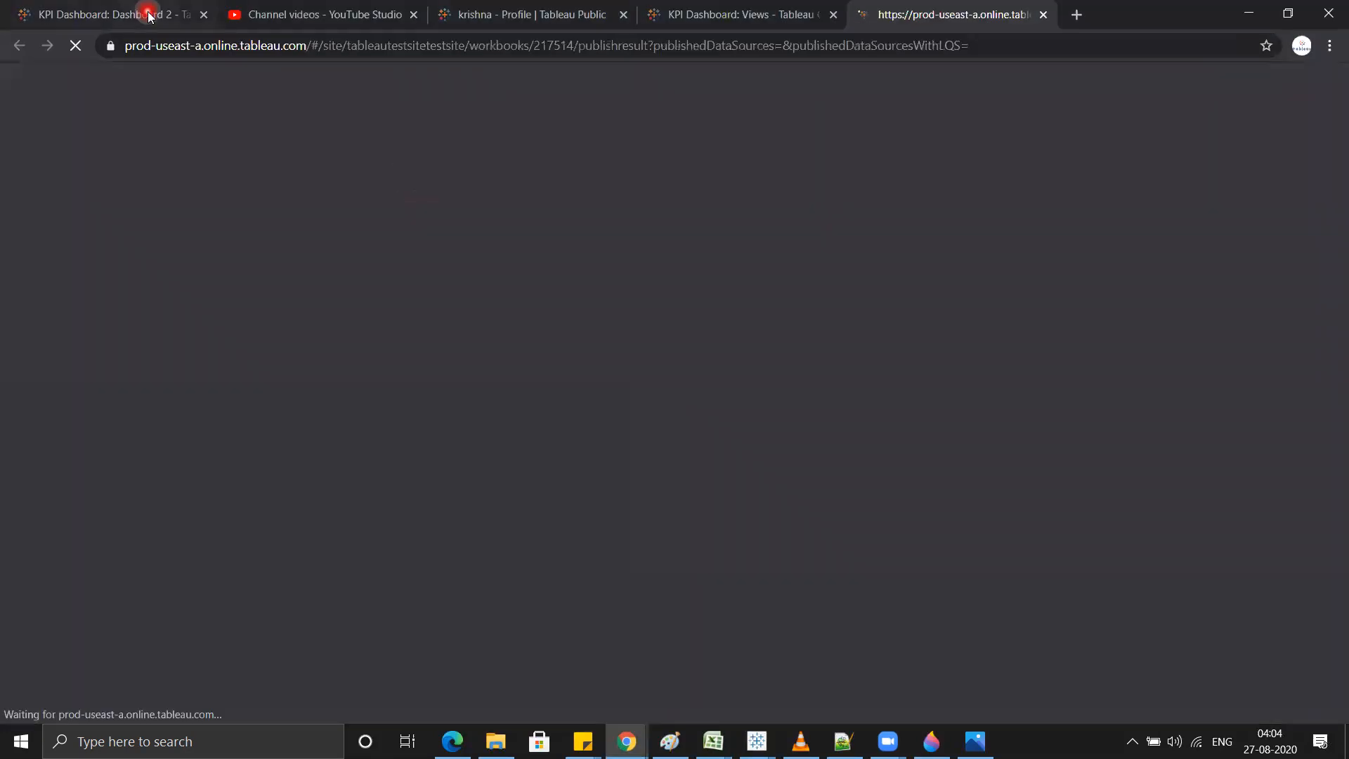
# Step: Reload the published Dashboard 2 in Tableau Online and check the sheet tabs by switching between Dashboard 1 and Dashboard 2
pyautogui.click(149, 15)
pyautogui.click(76, 46)
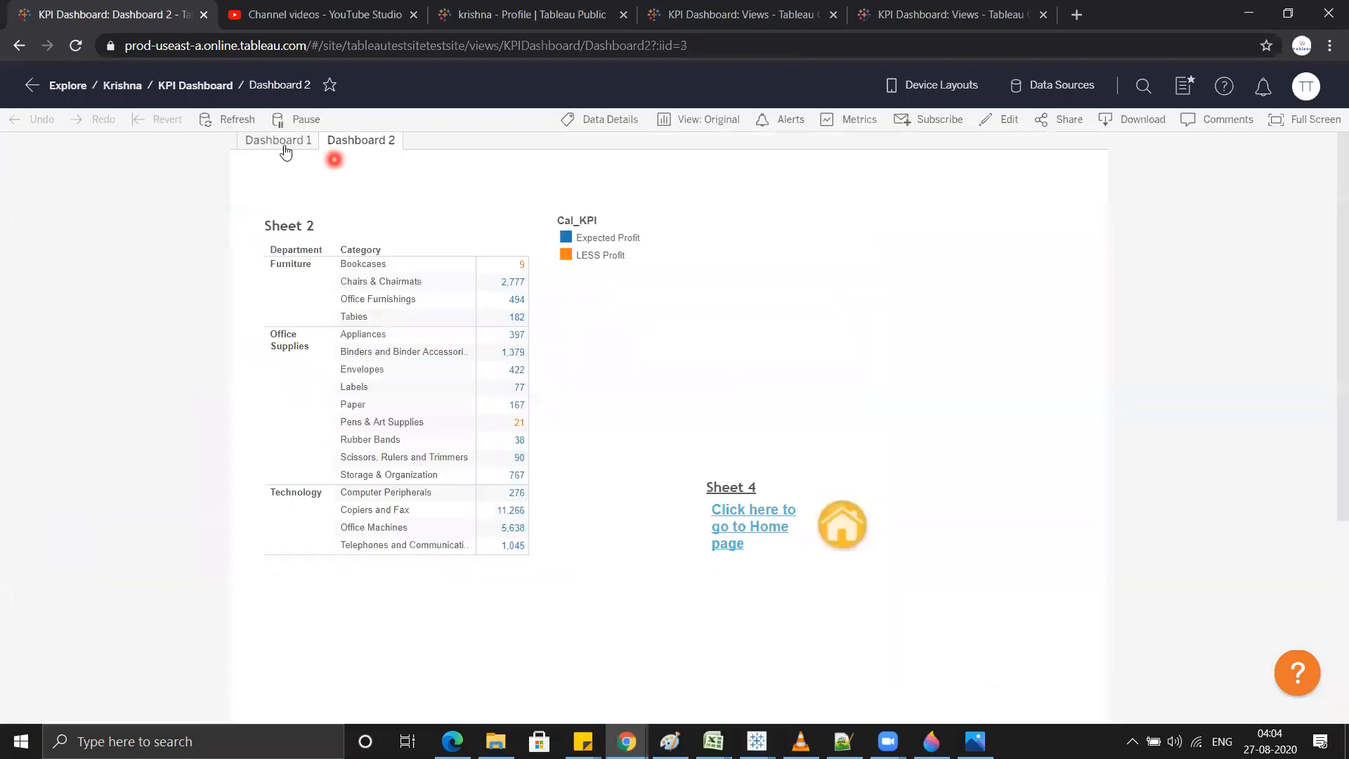
pyautogui.click(279, 140)
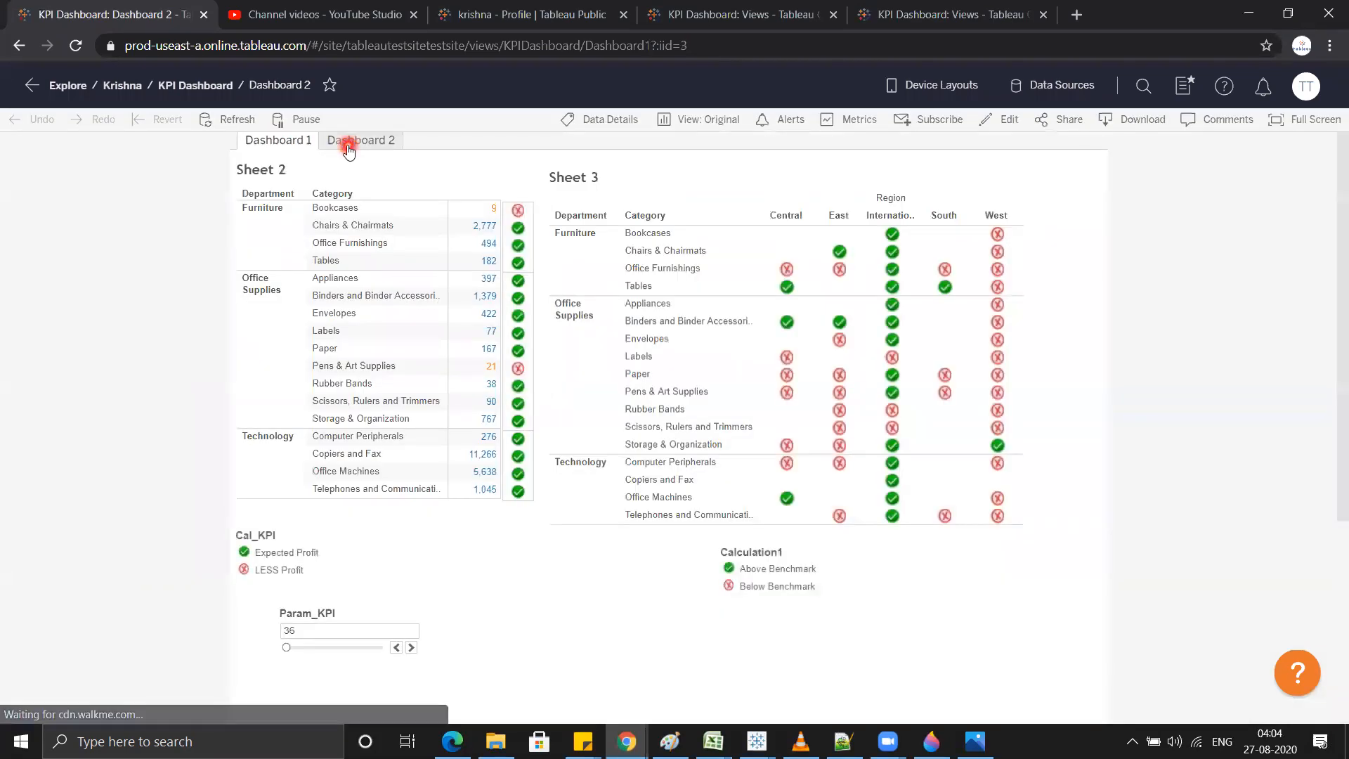
pyautogui.click(283, 142)
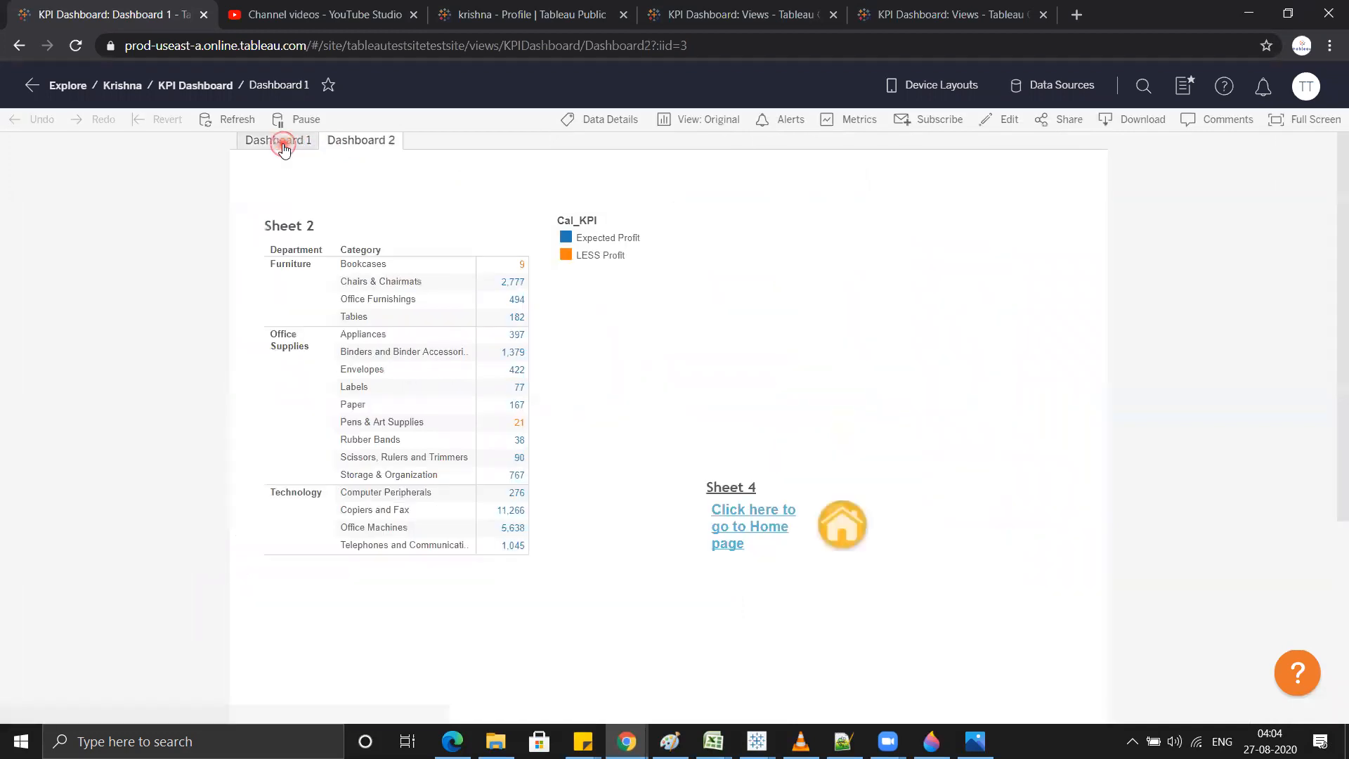
pyautogui.click(348, 141)
pyautogui.click(288, 140)
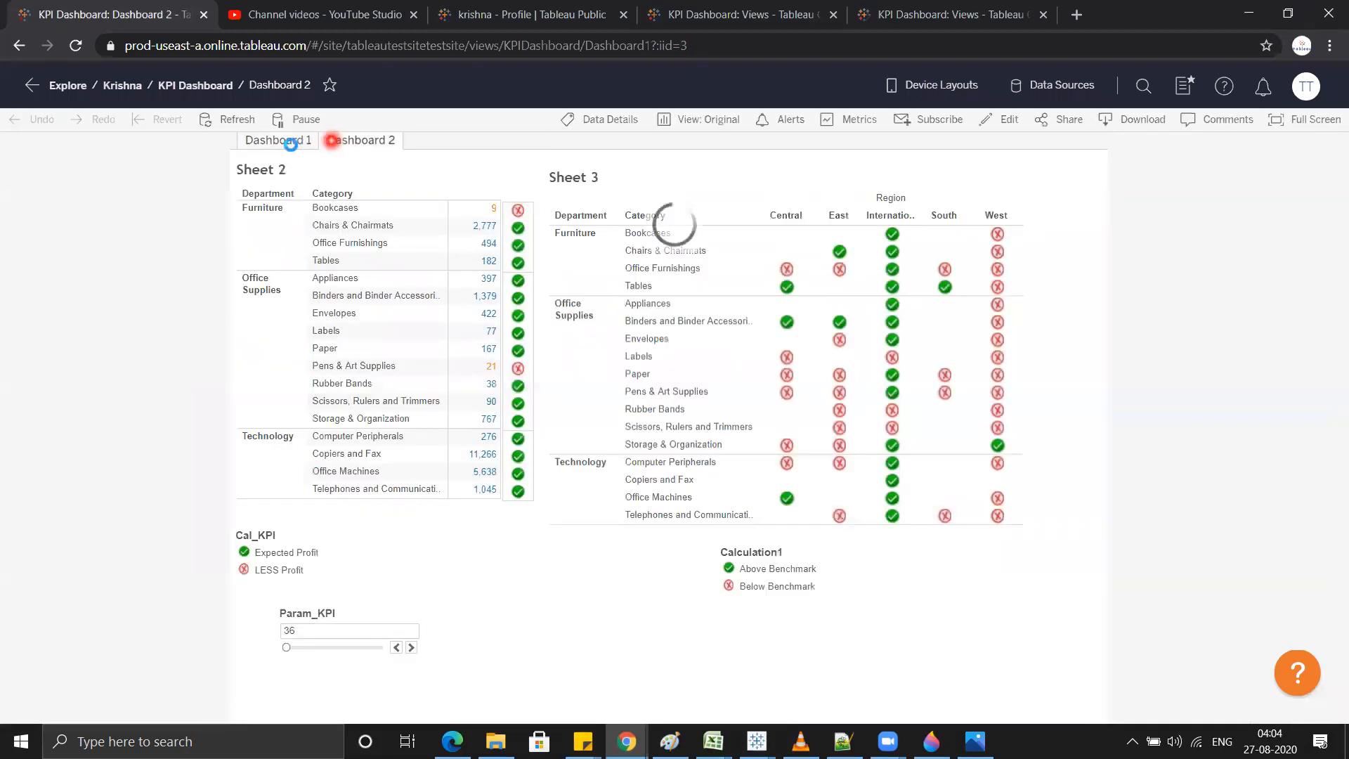
pyautogui.click(348, 148)
pyautogui.click(280, 143)
pyautogui.click(335, 142)
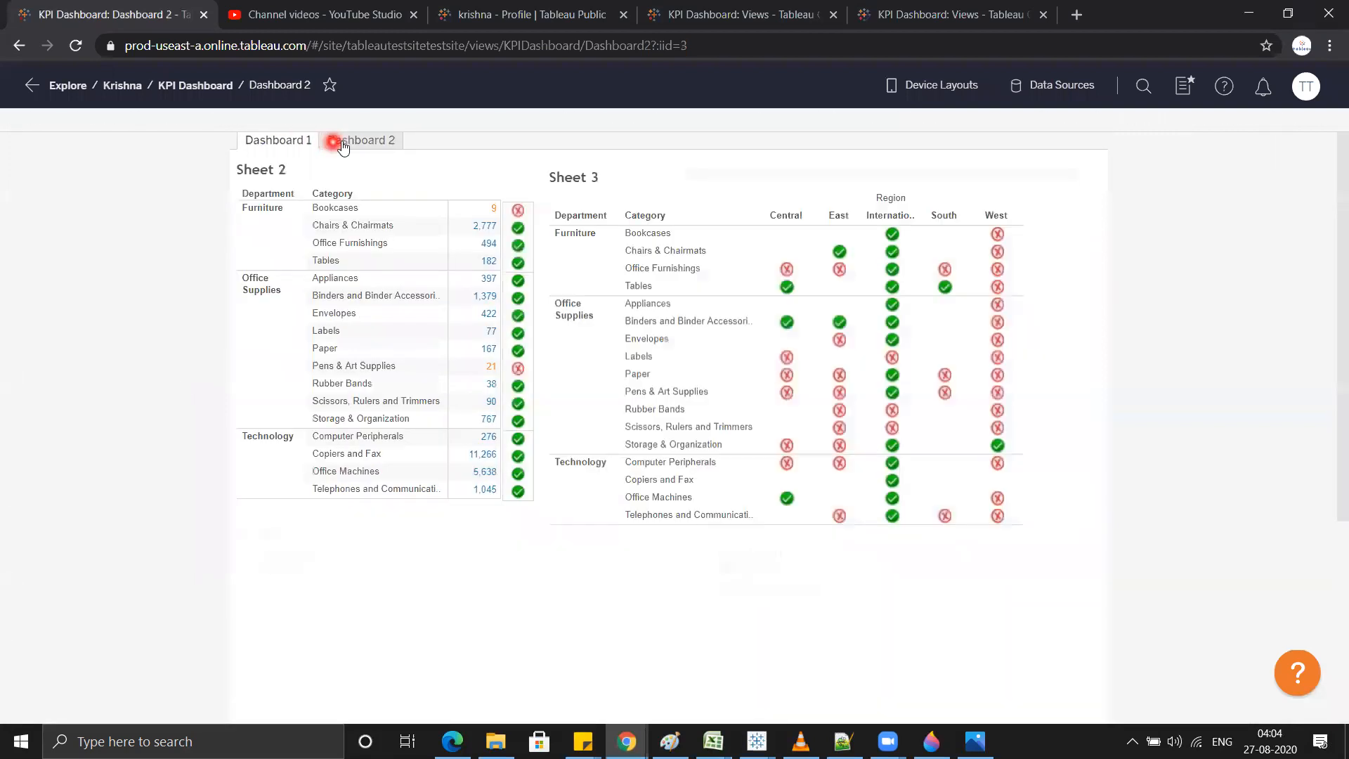
pyautogui.click(281, 142)
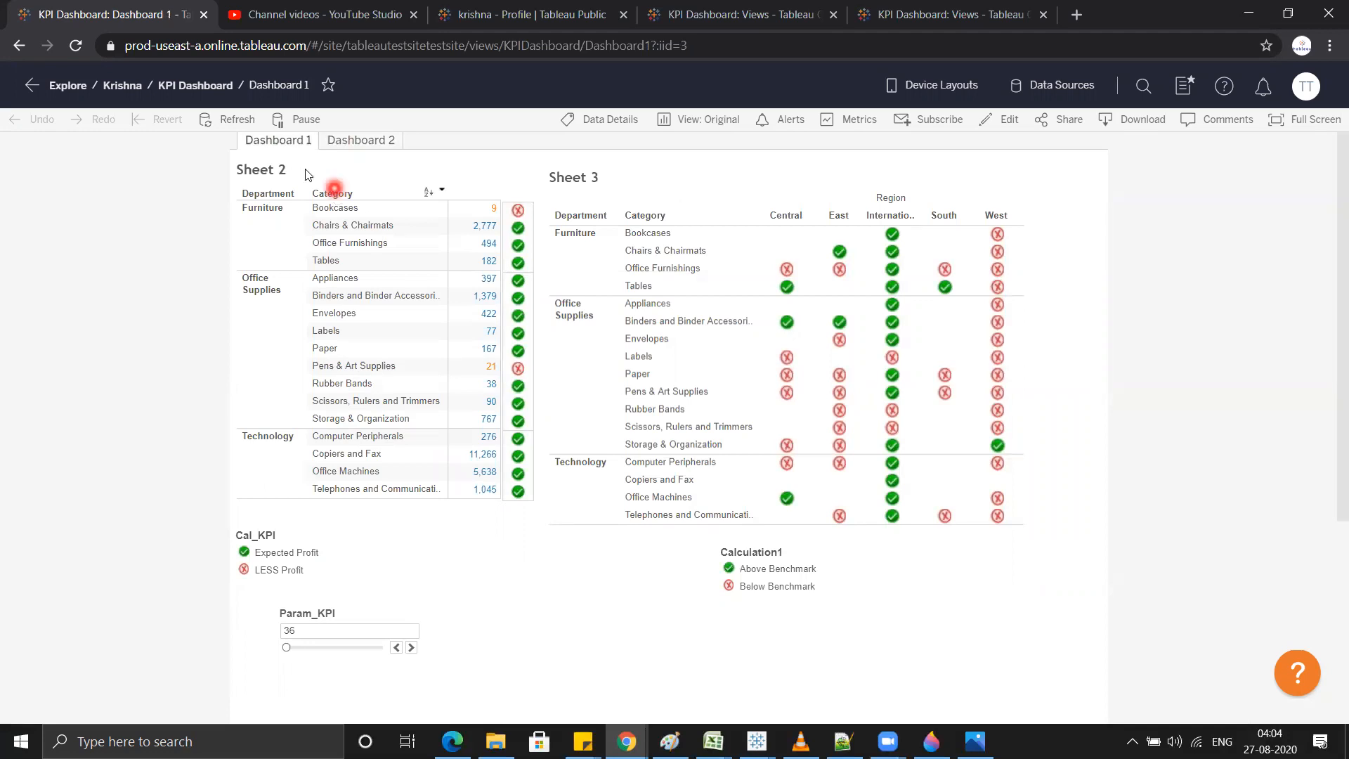
pyautogui.click(346, 142)
# Step: Return to kpi book in Tableau Desktop, review the workbook publishing options, and close them without publishing
pyautogui.moveTo(757, 741)
pyautogui.click(945, 675)
pyautogui.click(520, 204)
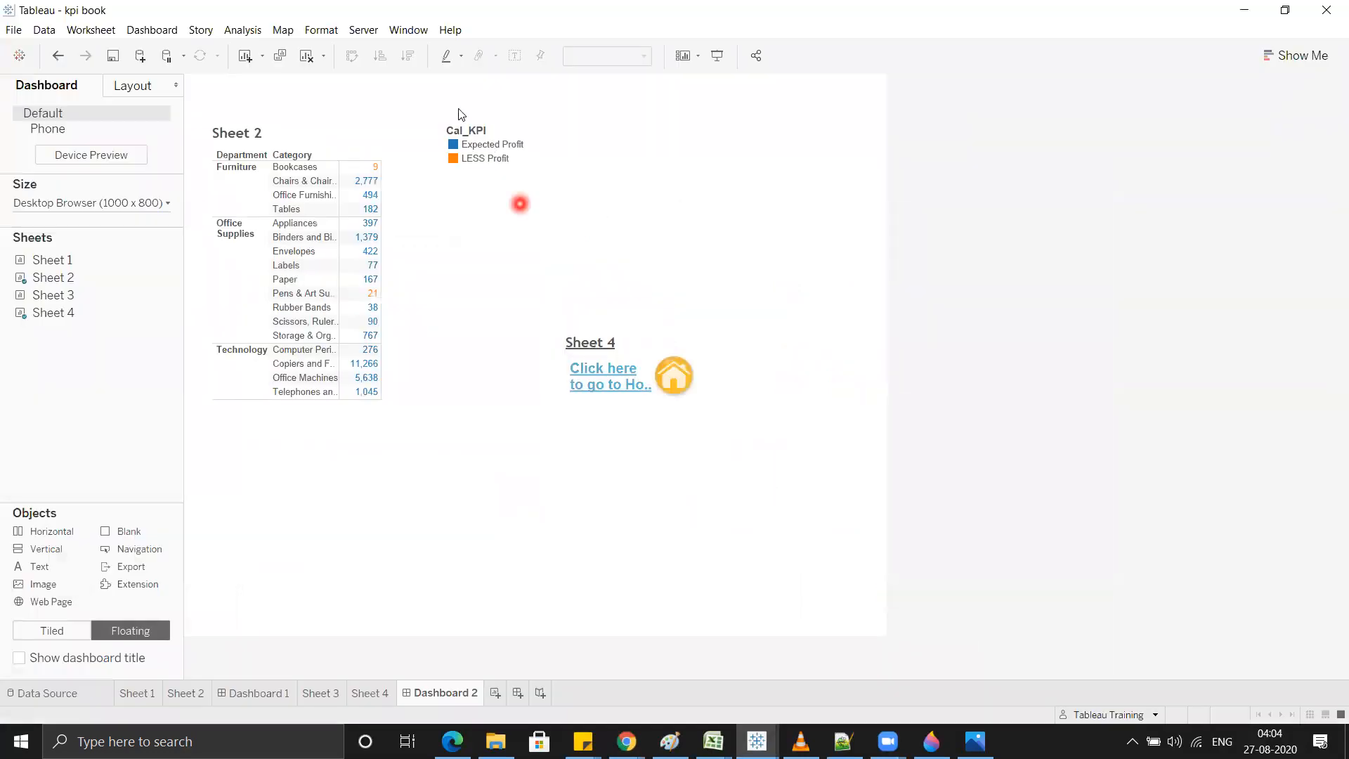
pyautogui.click(363, 30)
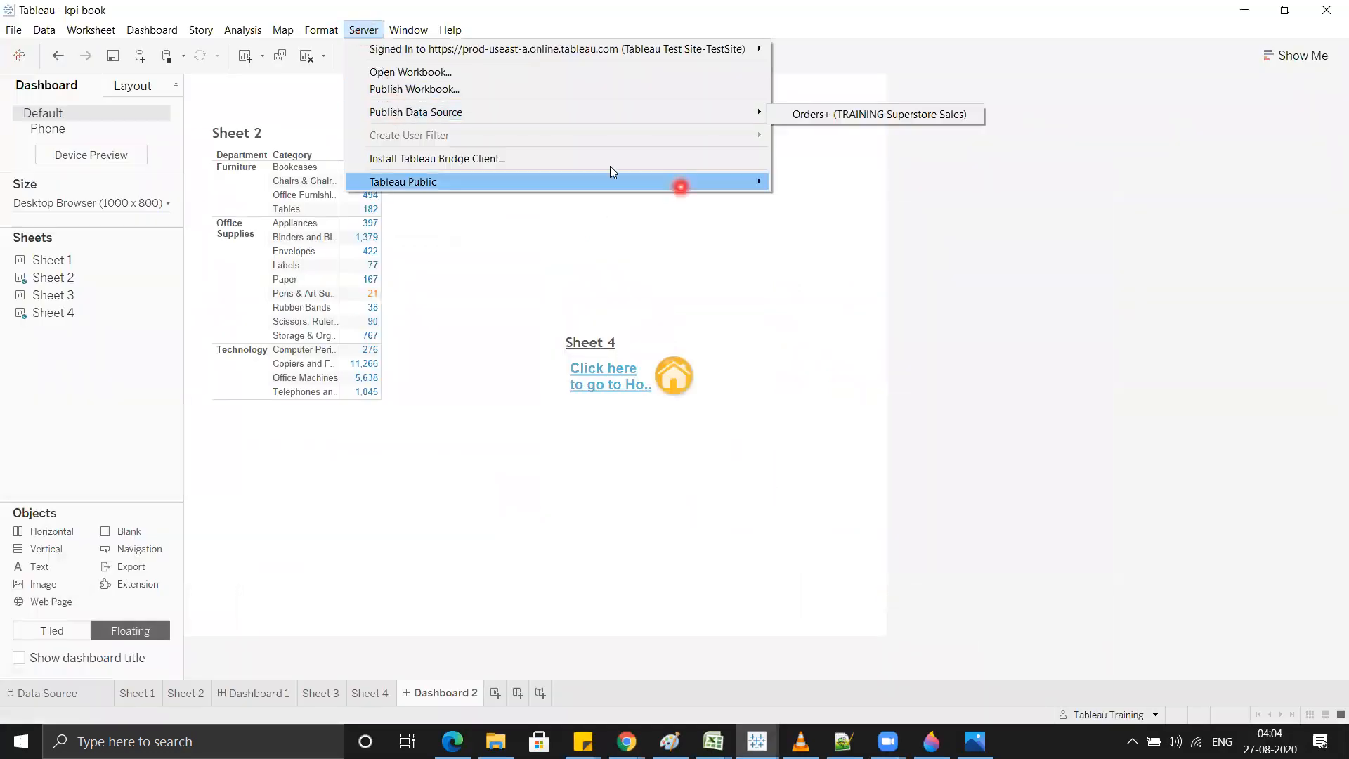
pyautogui.click(436, 89)
pyautogui.click(751, 309)
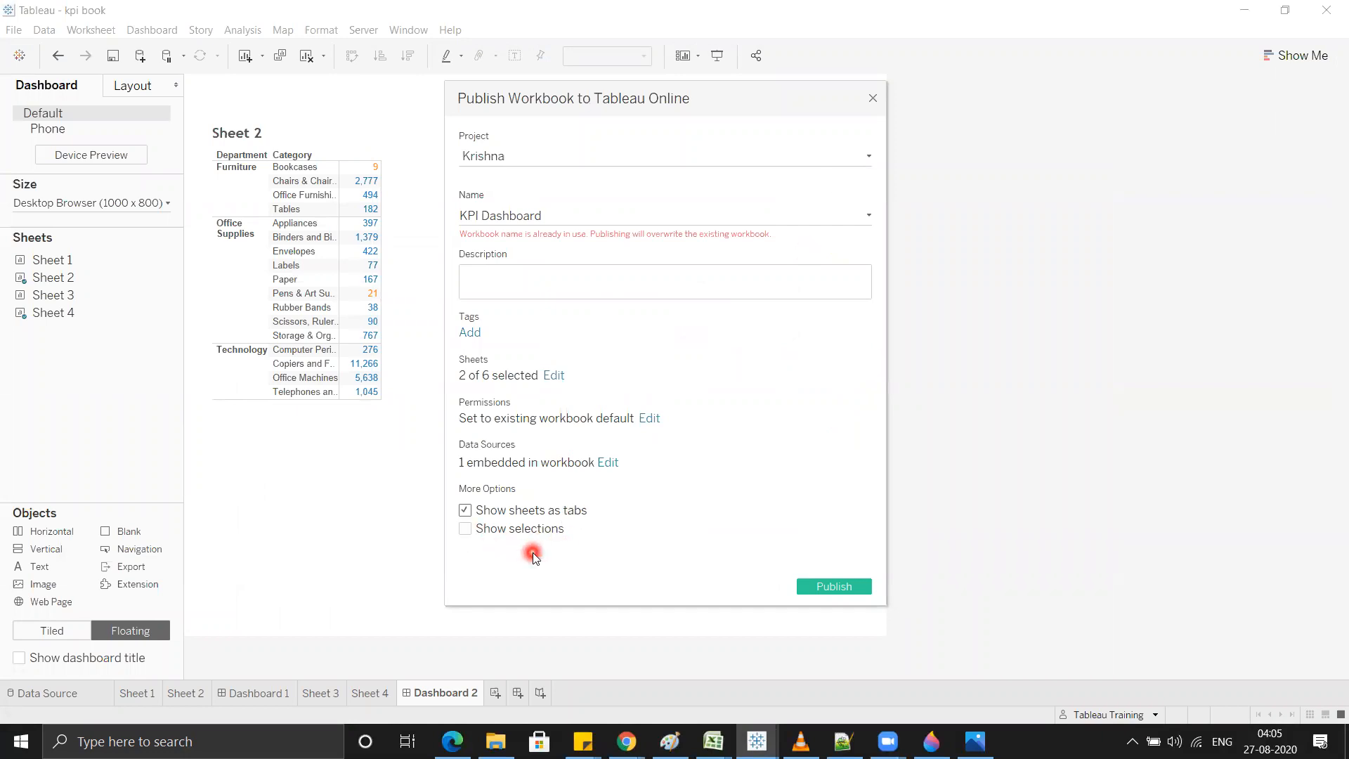
pyautogui.click(873, 98)
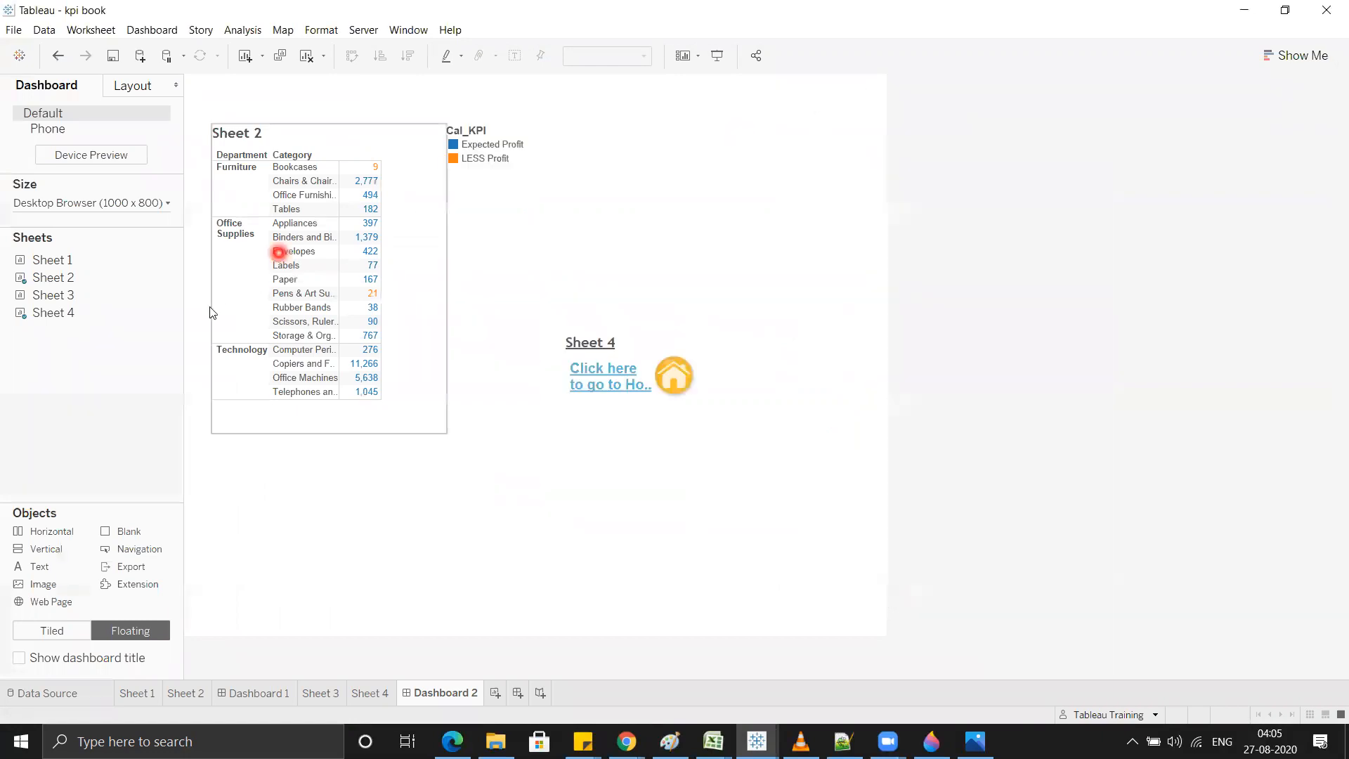
# Step: Select the Office Supplies department in Sheet 2 and examine the Show selections publishing option, closing the settings without publishing
pyautogui.click(241, 274)
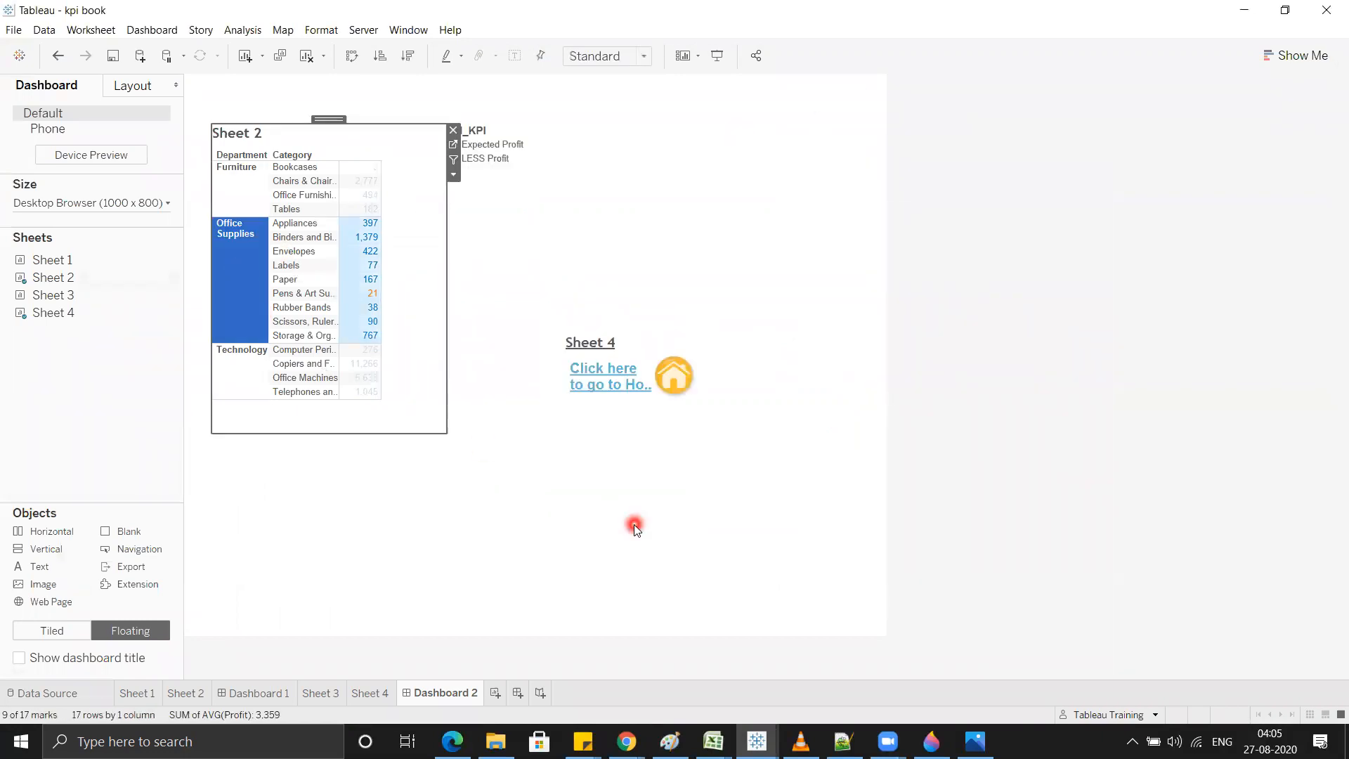
pyautogui.click(363, 29)
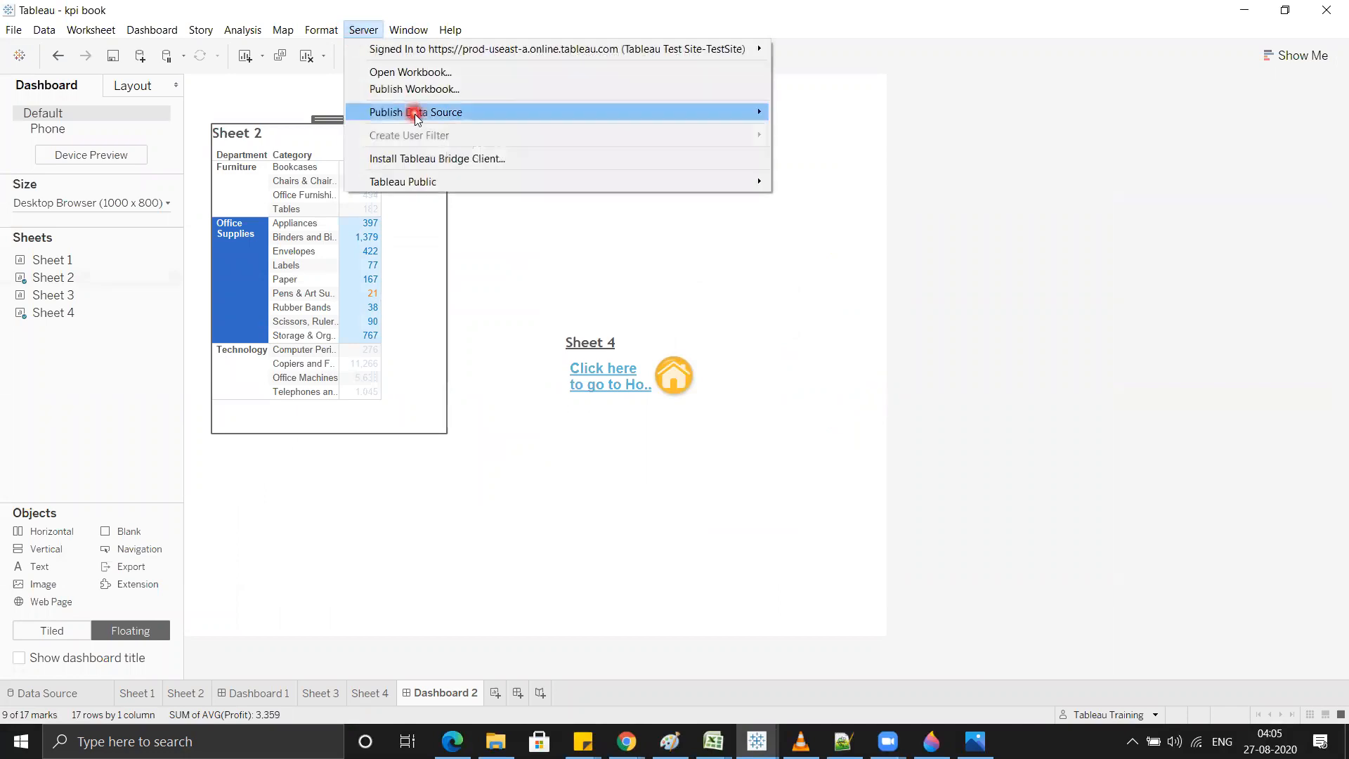
pyautogui.click(698, 401)
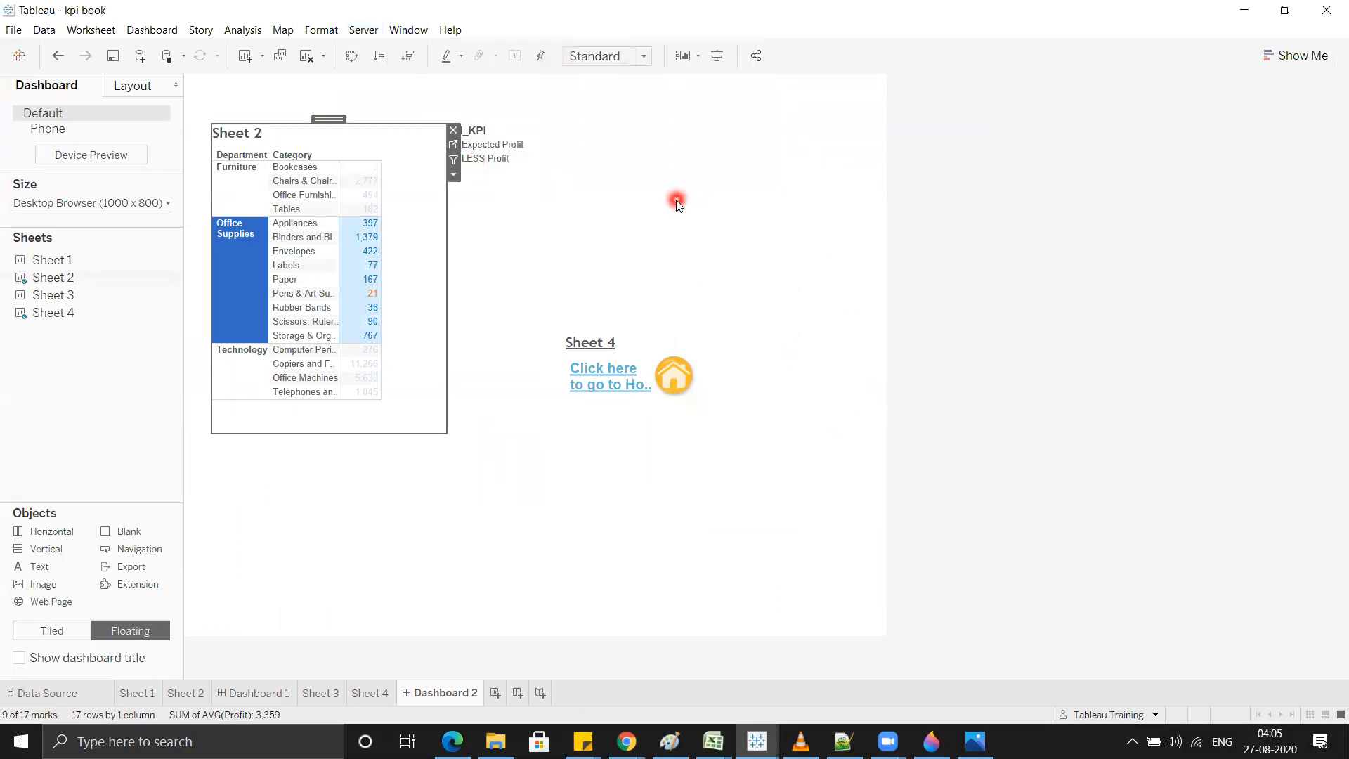
pyautogui.moveTo(659, 99); pyautogui.dragTo(755, 63)
pyautogui.click(561, 492)
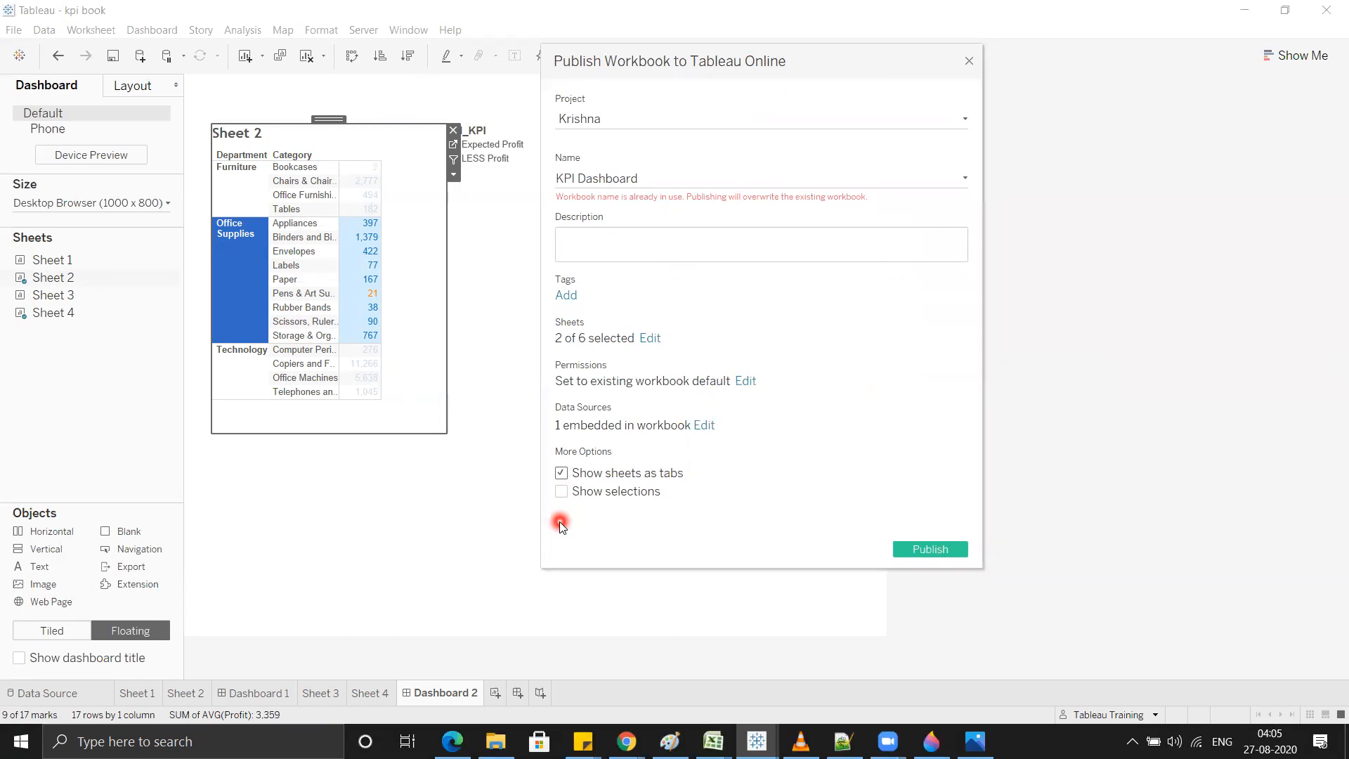
pyautogui.click(968, 59)
# Step: Select Appliances in Sheet 2 of Dashboard 2 and republish KPI Dashboard with Show selections enabled, overwriting the existing workbook
pyautogui.click(295, 223)
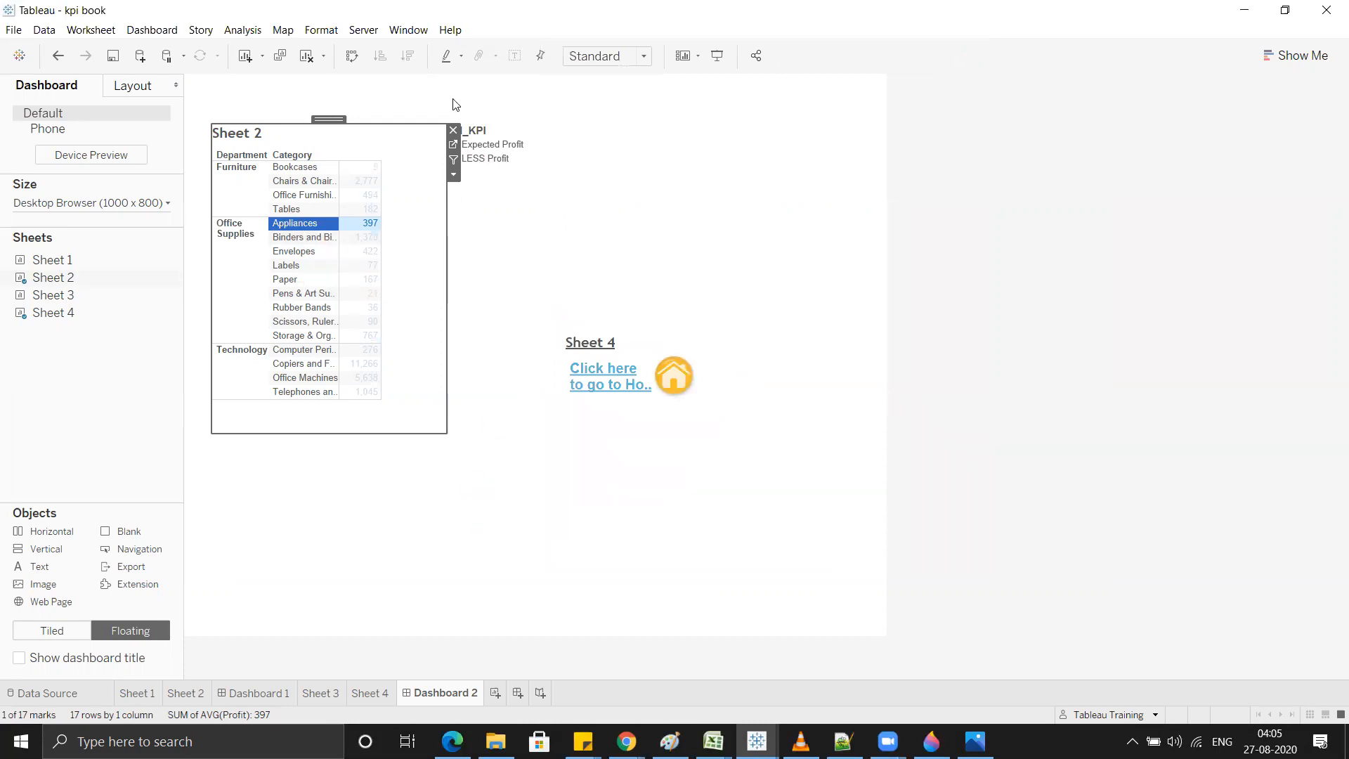
pyautogui.click(363, 29)
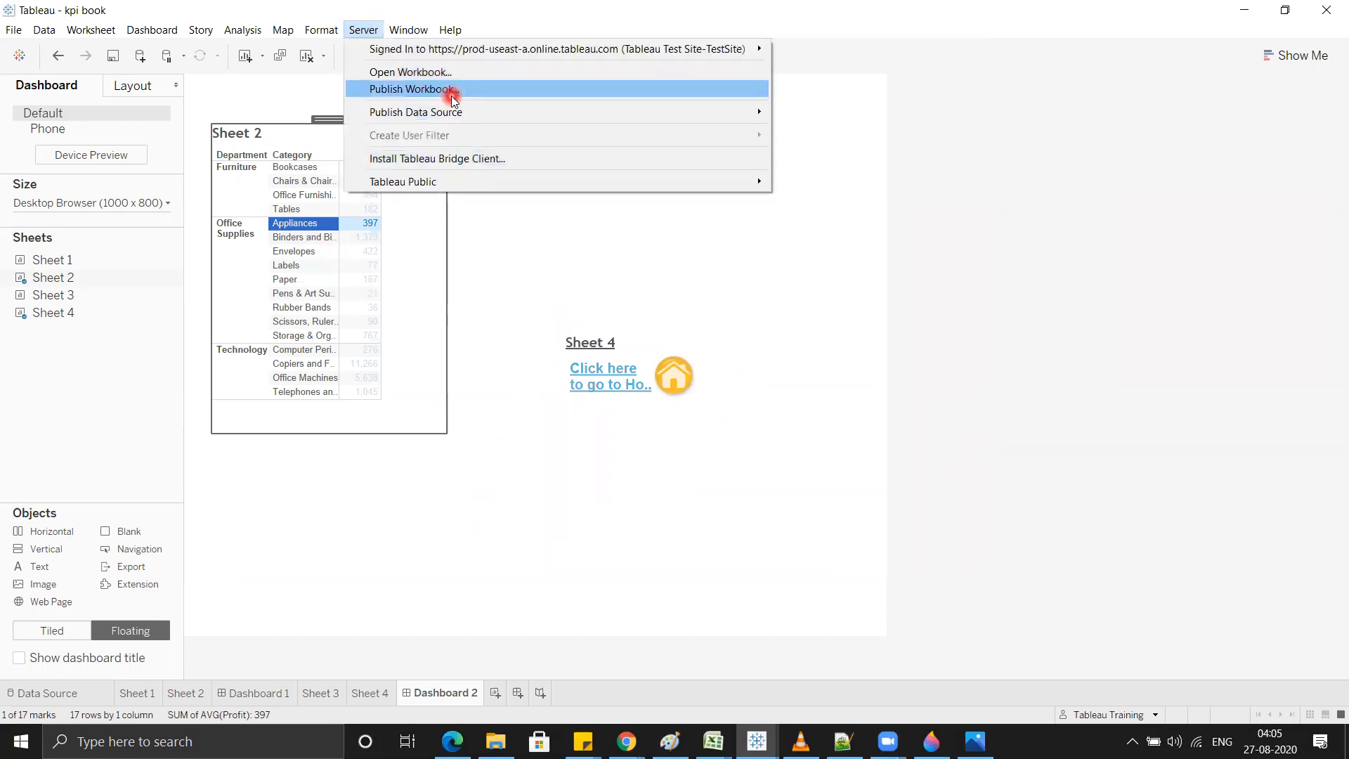
pyautogui.click(460, 222)
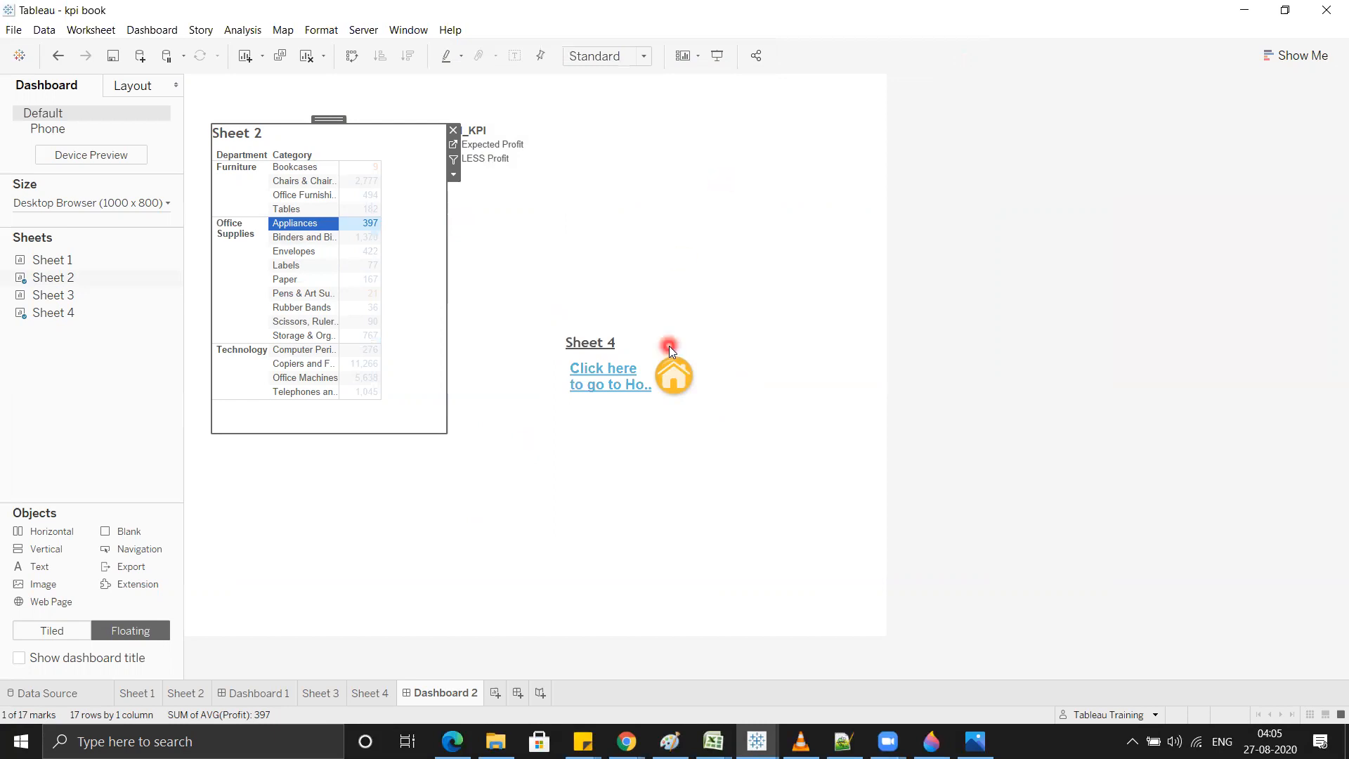
pyautogui.click(464, 531)
pyautogui.click(828, 587)
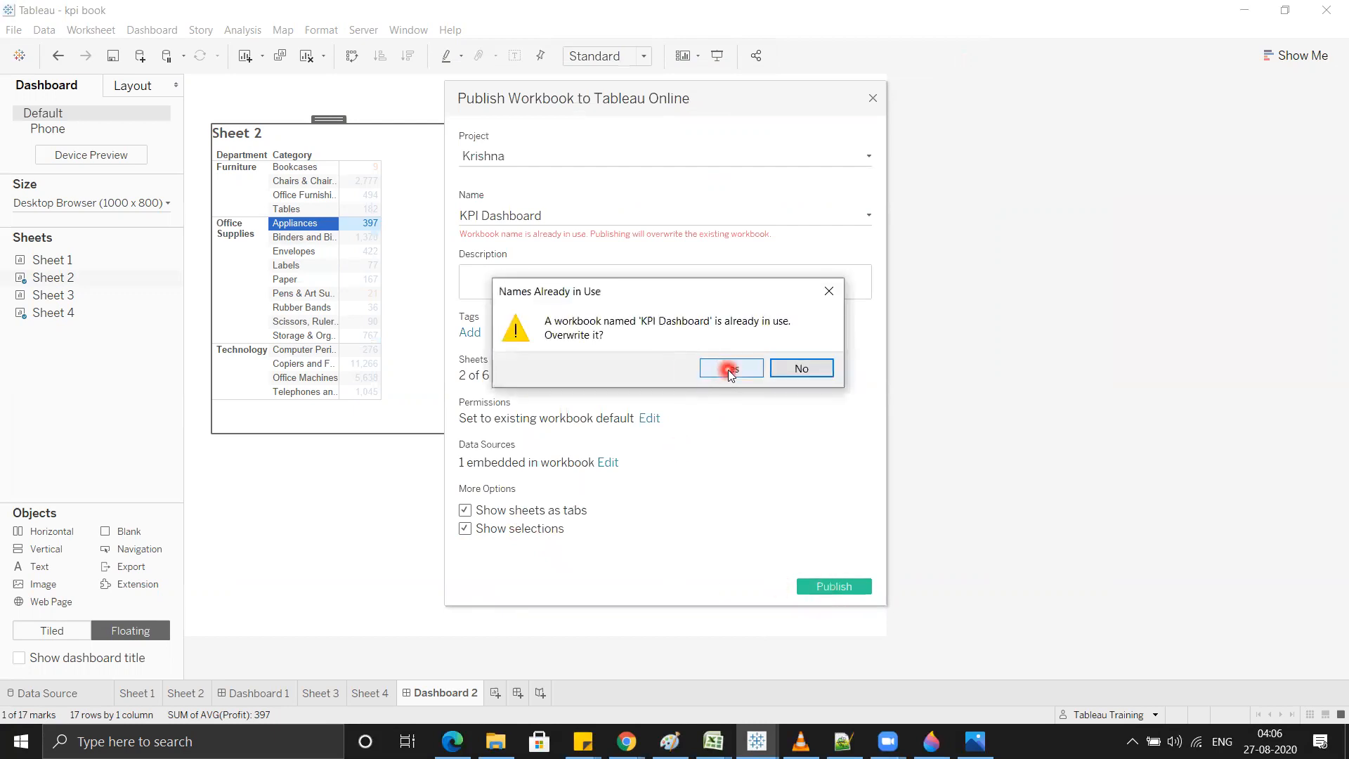
pyautogui.click(731, 370)
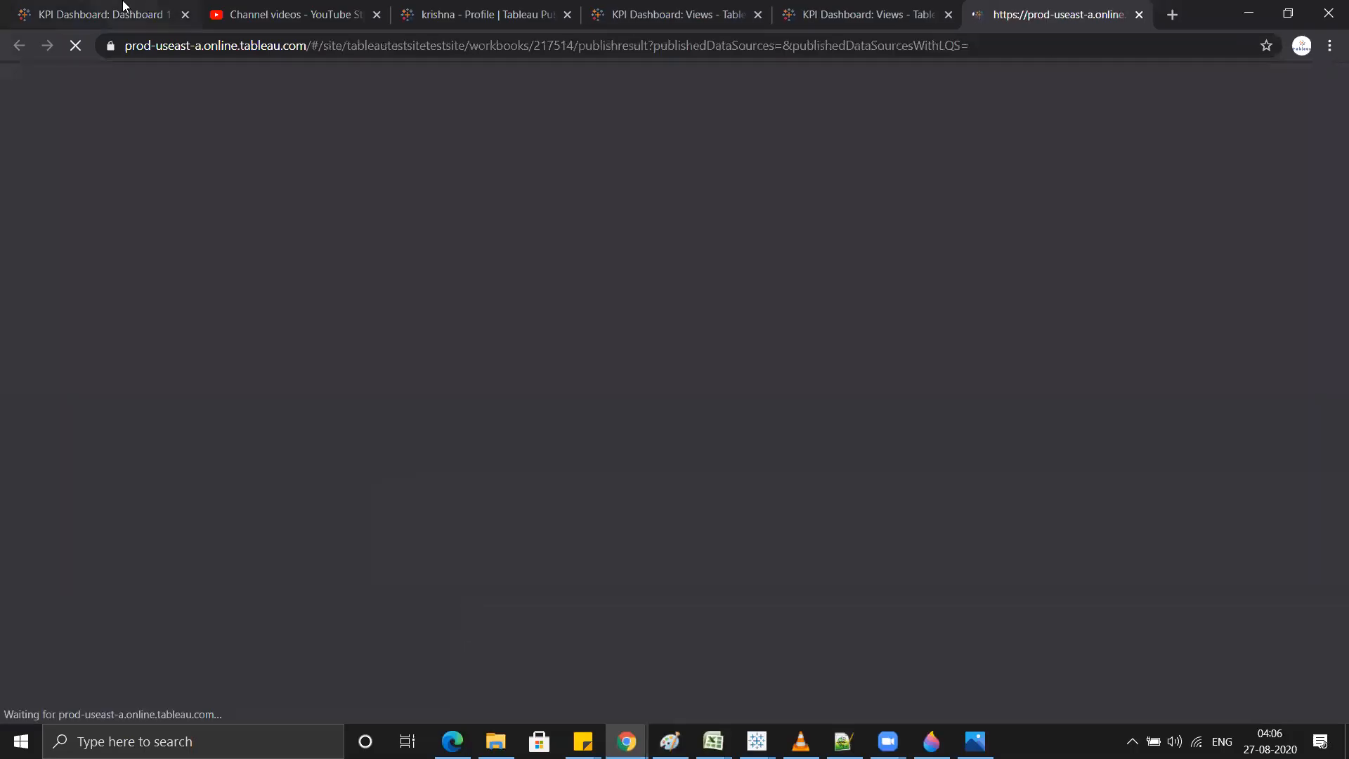
# Step: Reload the published KPI Dashboard in Tableau Online, compare it with kpi book in Tableau Desktop, and check the Appliances selection in Dashboard 2
pyautogui.click(123, 6)
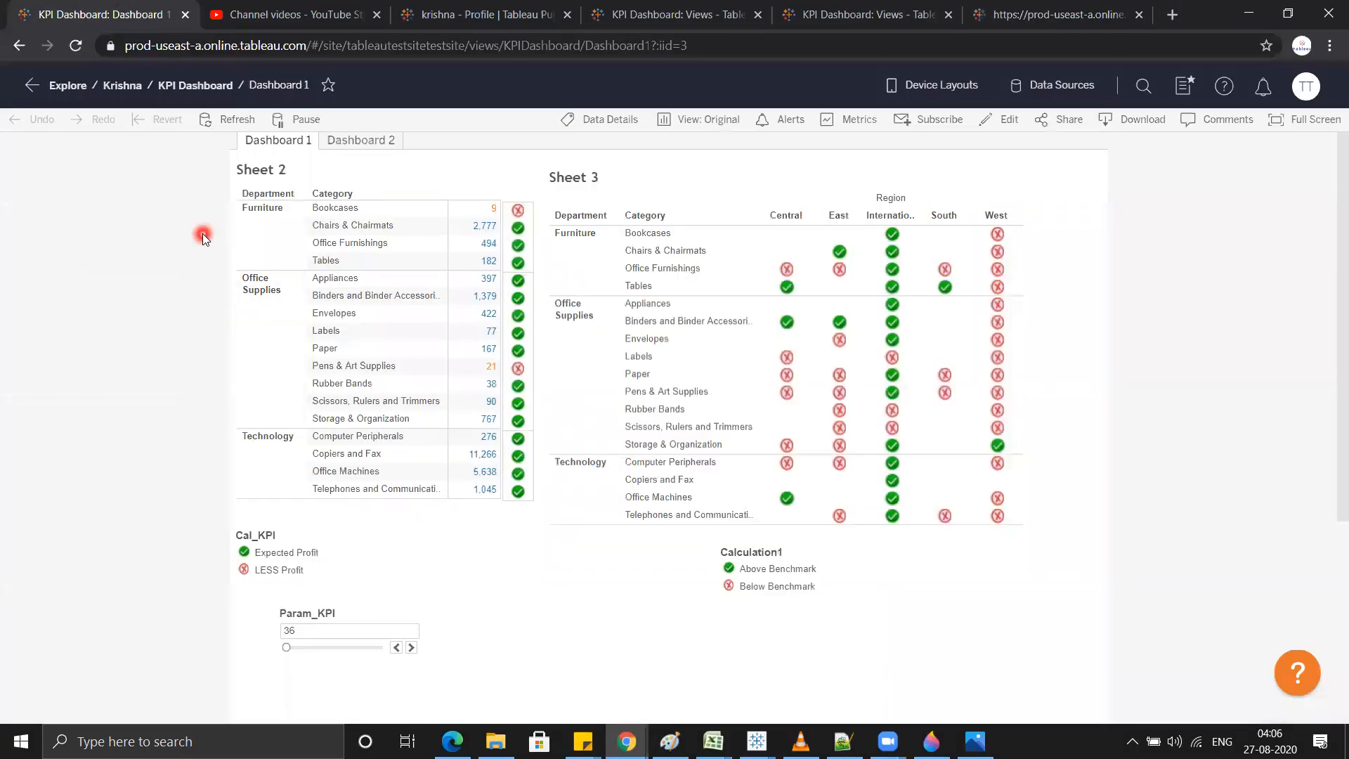
pyautogui.click(77, 47)
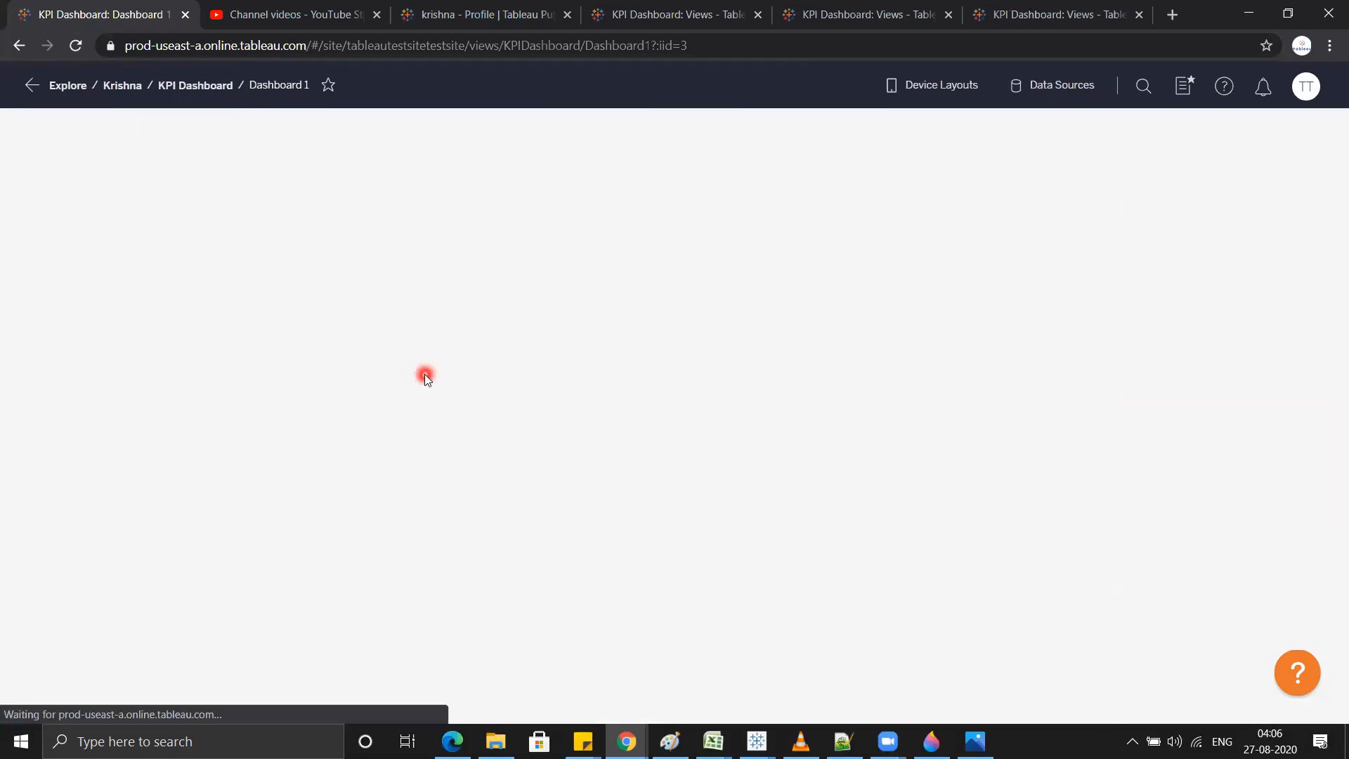
pyautogui.moveTo(765, 742)
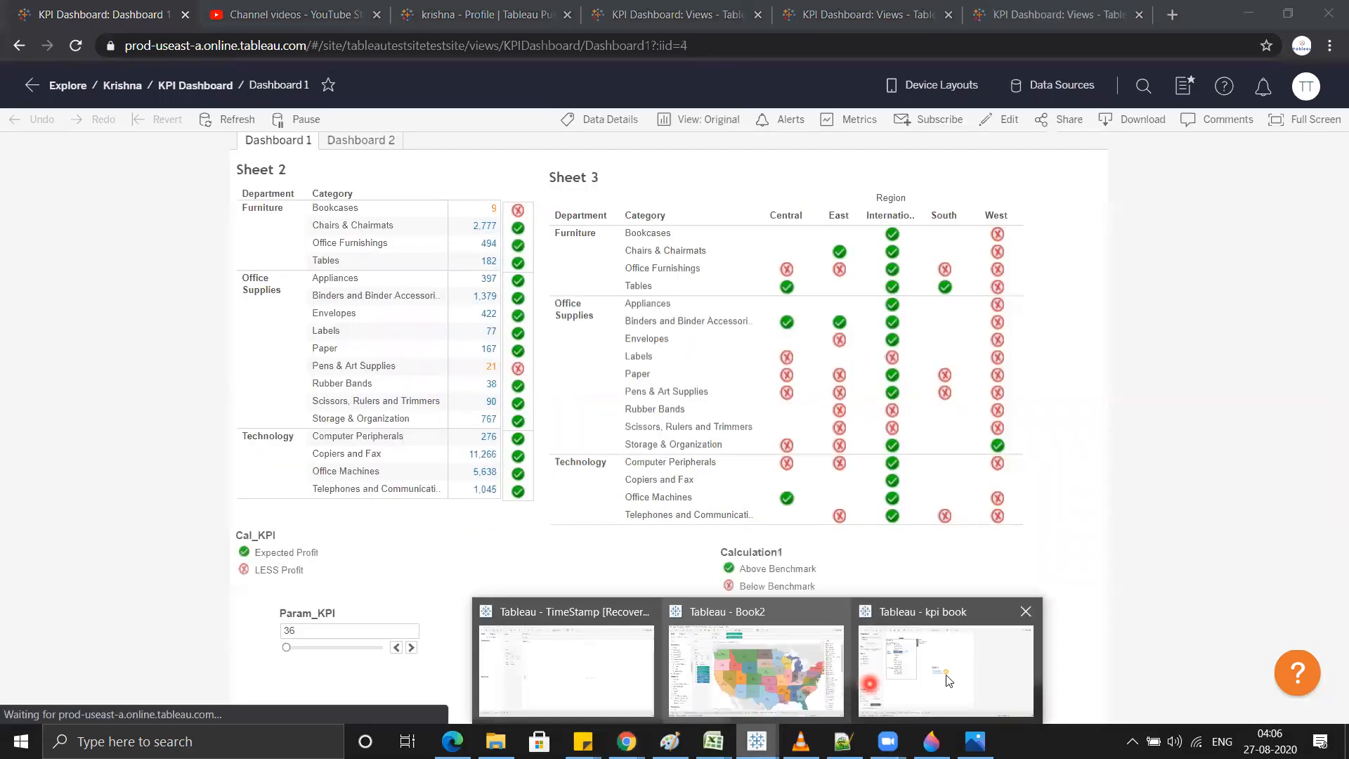
pyautogui.click(871, 674)
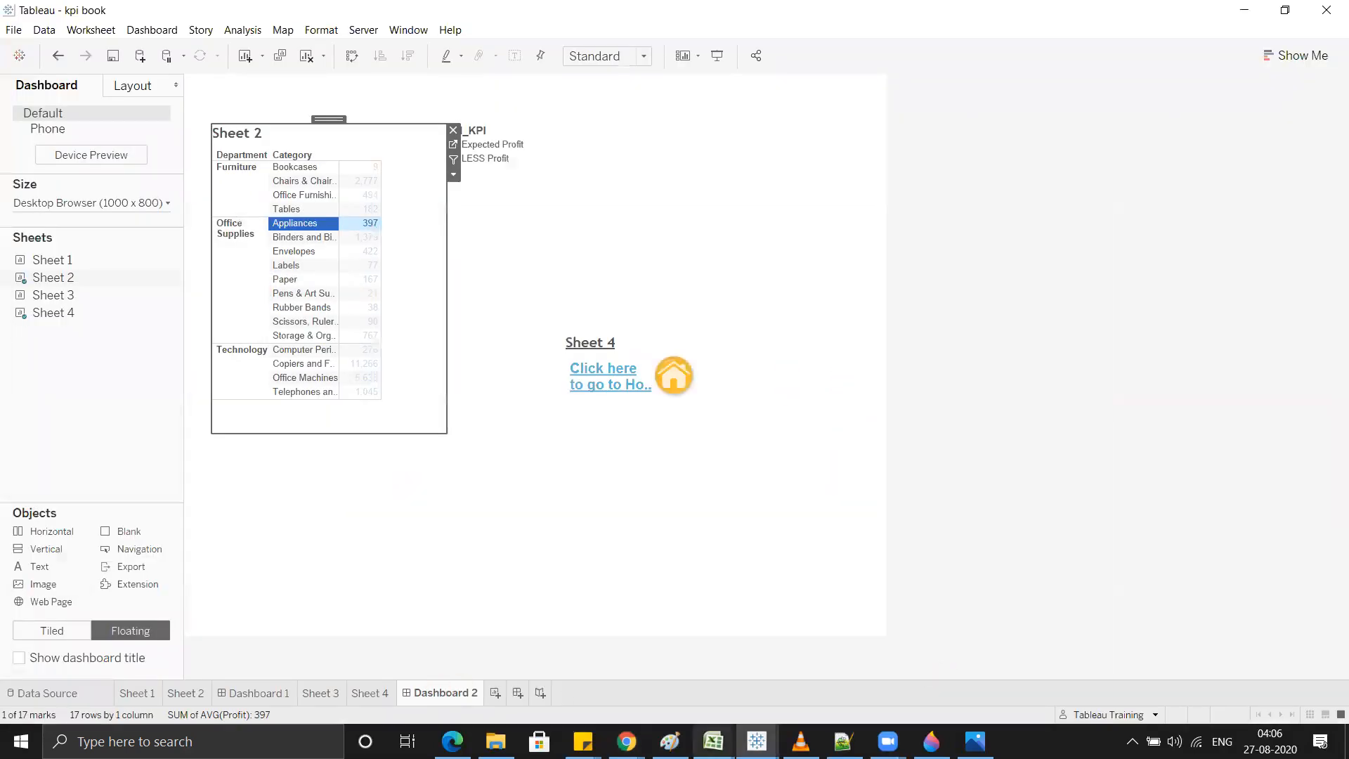
pyautogui.moveTo(627, 741)
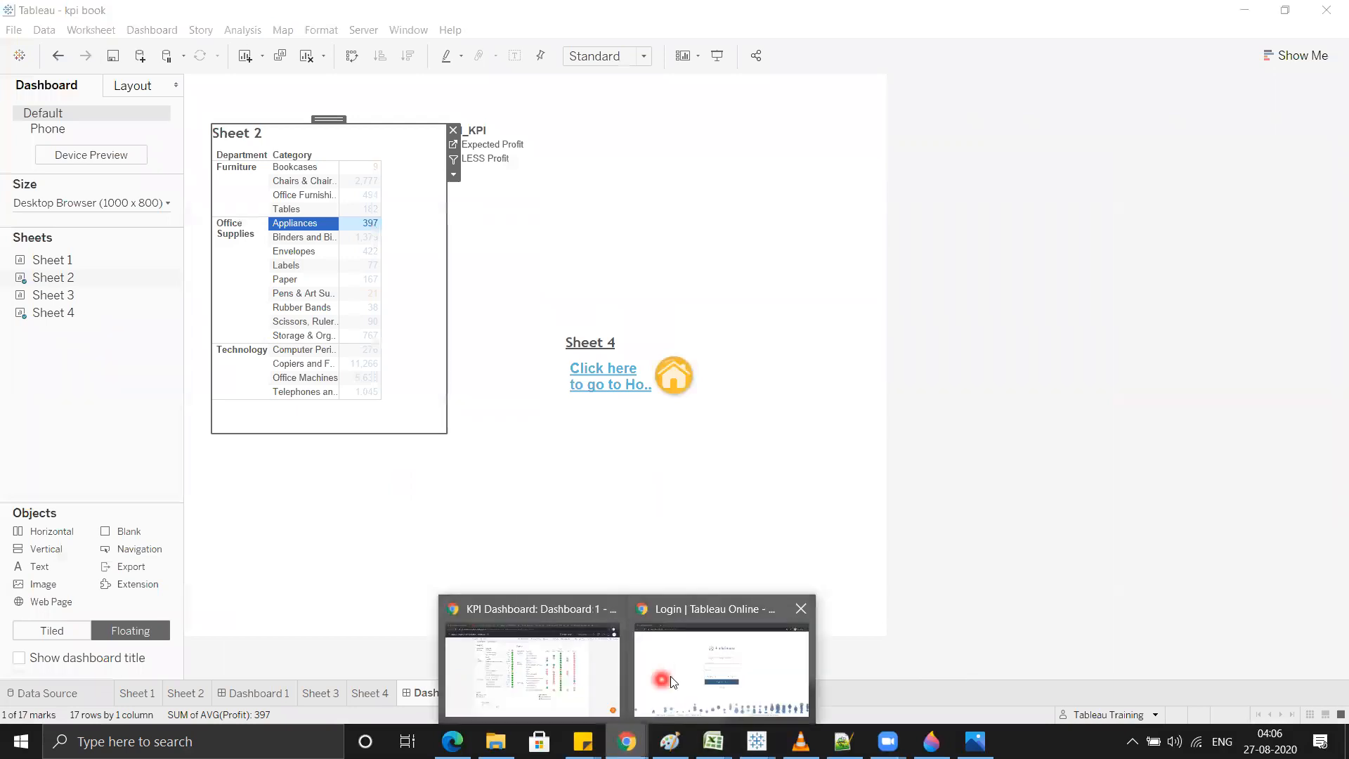
pyautogui.click(531, 668)
pyautogui.click(361, 140)
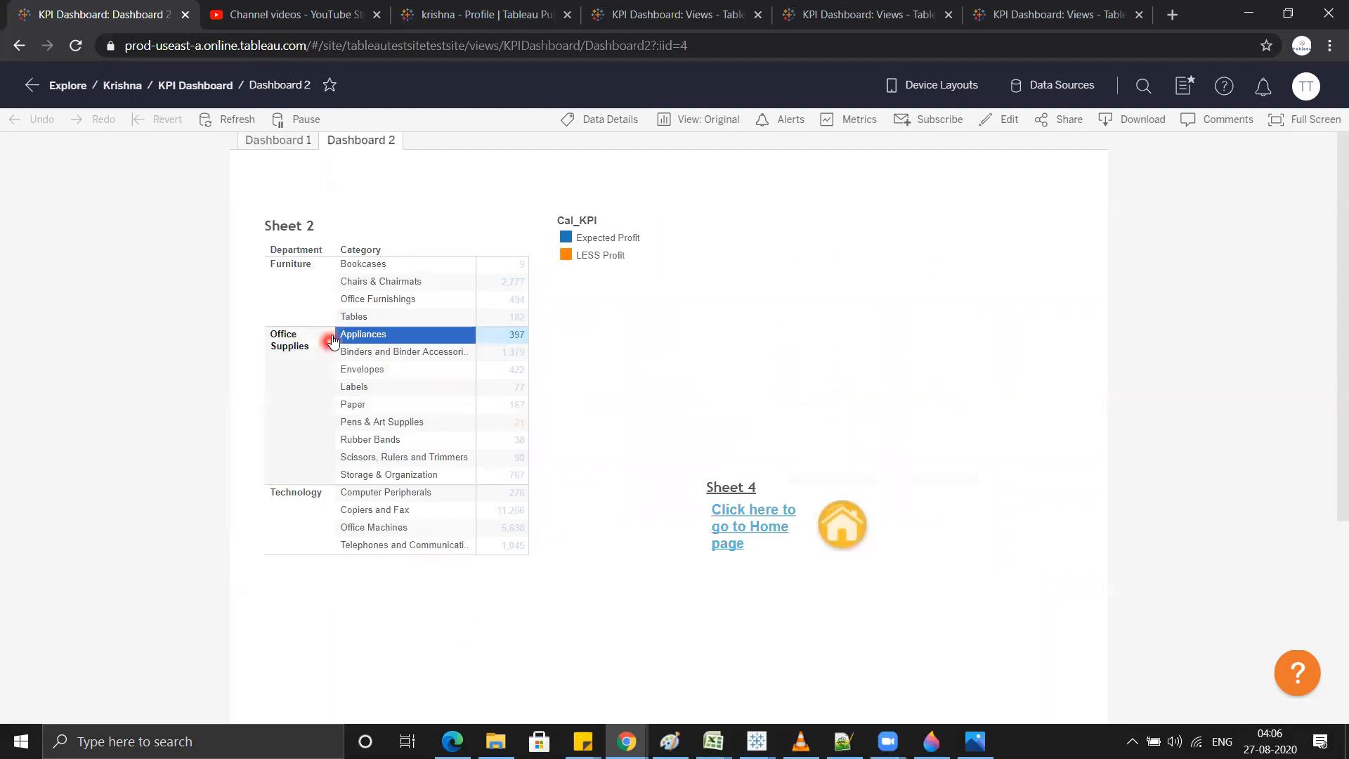
# Step: Clear the Appliances selection in the published Dashboard 2, reload the page, and reopen Dashboard 2 from the KPI Dashboard workbook
pyautogui.click(576, 354)
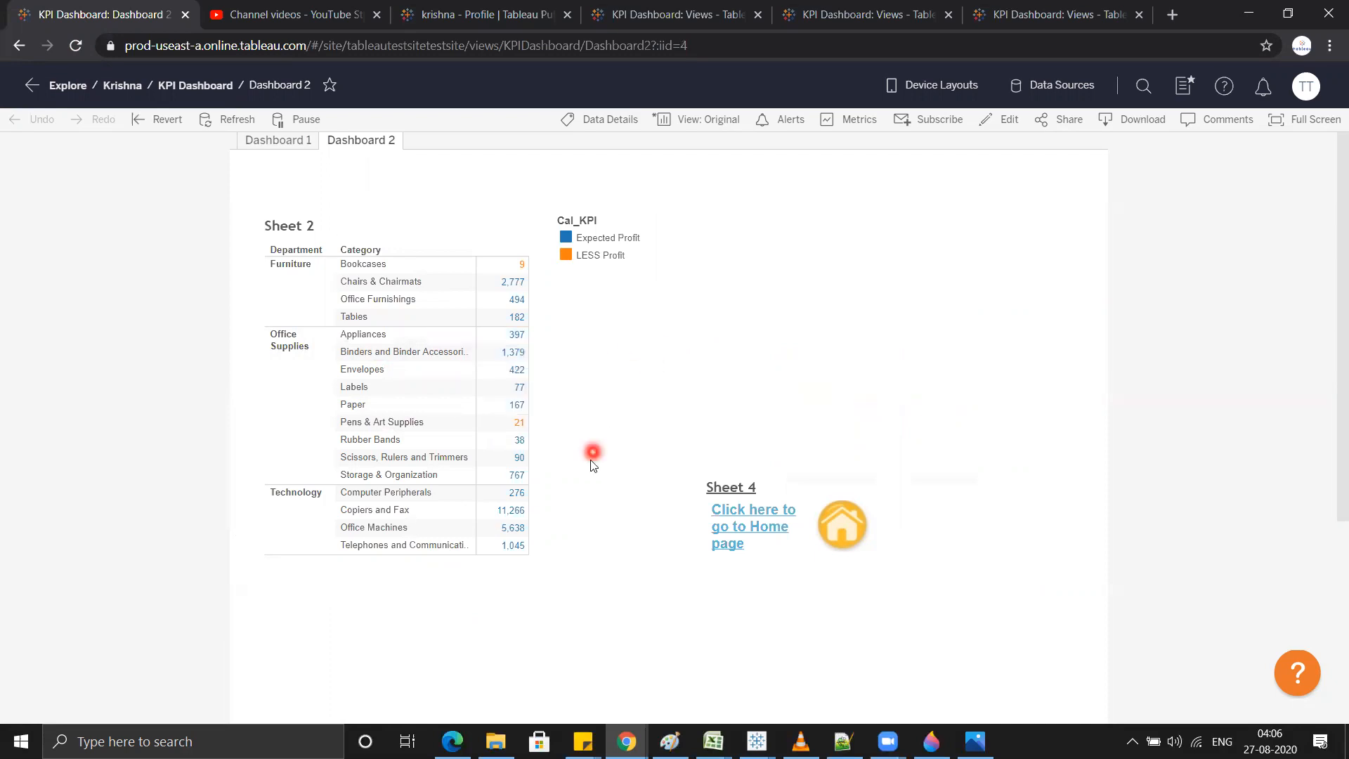
pyautogui.click(73, 46)
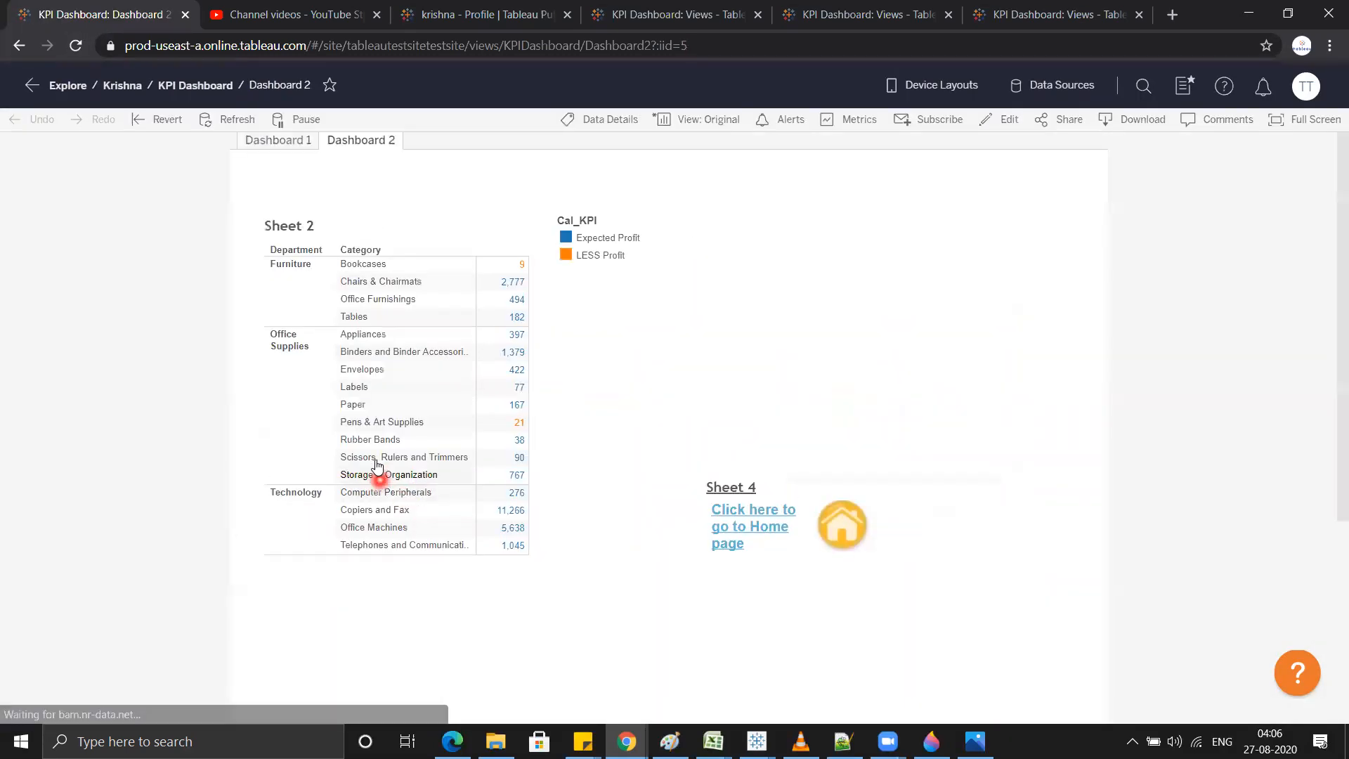
pyautogui.click(195, 85)
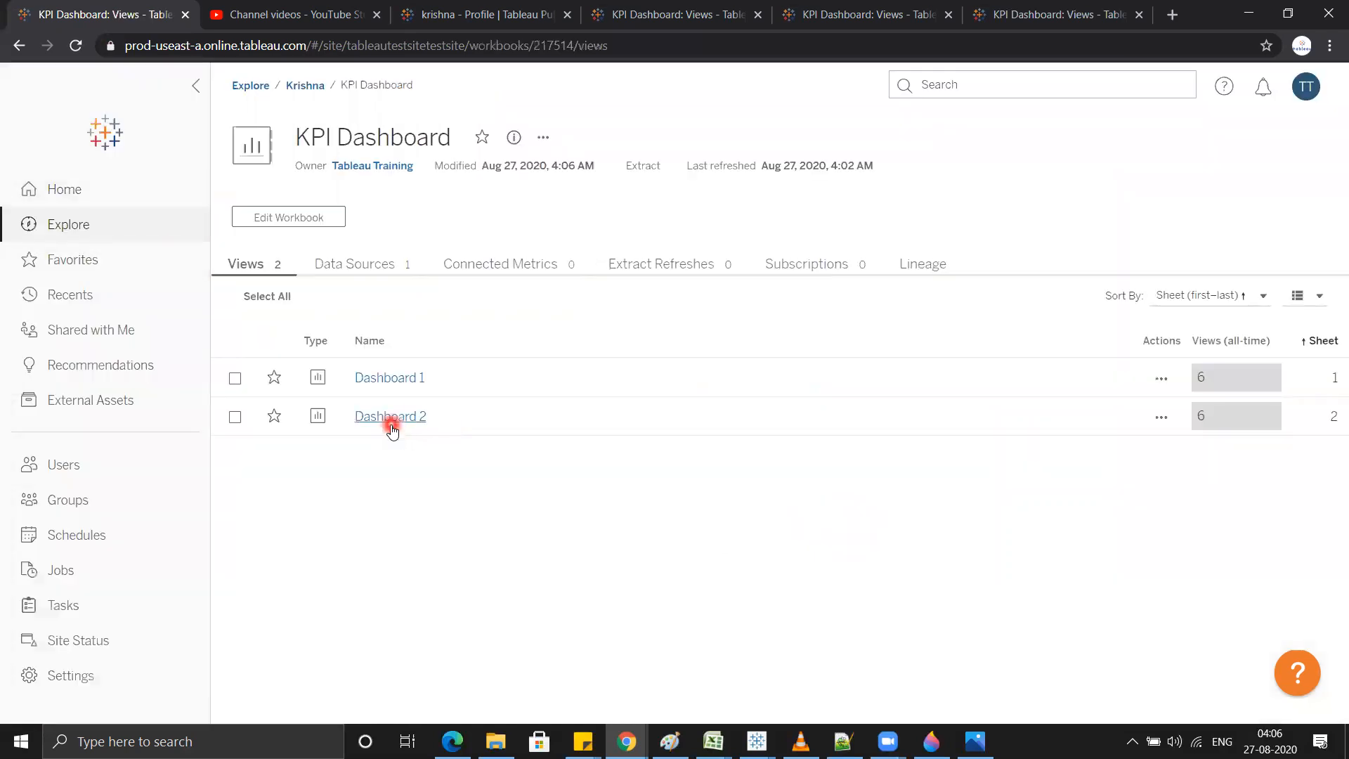
pyautogui.click(392, 421)
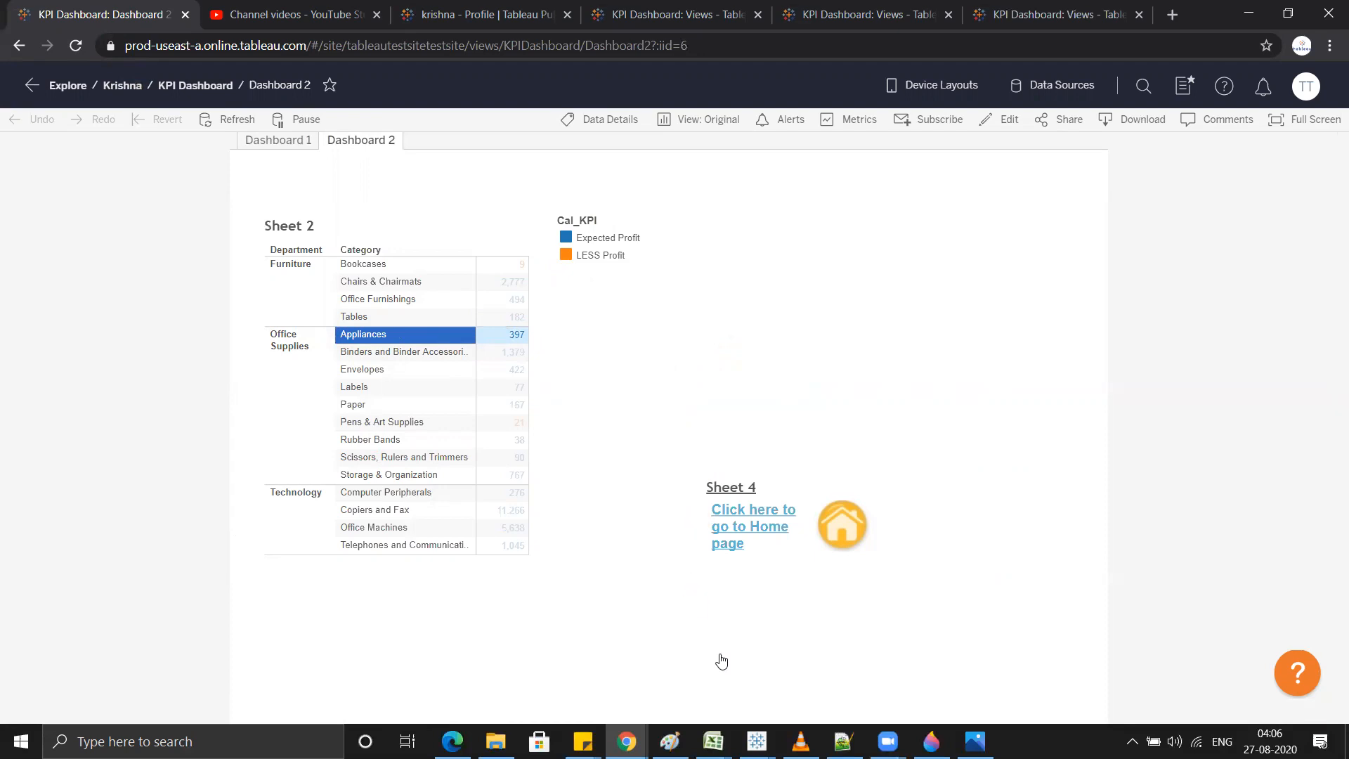
# Step: Return to kpi book in Tableau Desktop, clear the Appliances selection, and examine the workbook publishing options without publishing
pyautogui.click(756, 741)
pyautogui.click(946, 678)
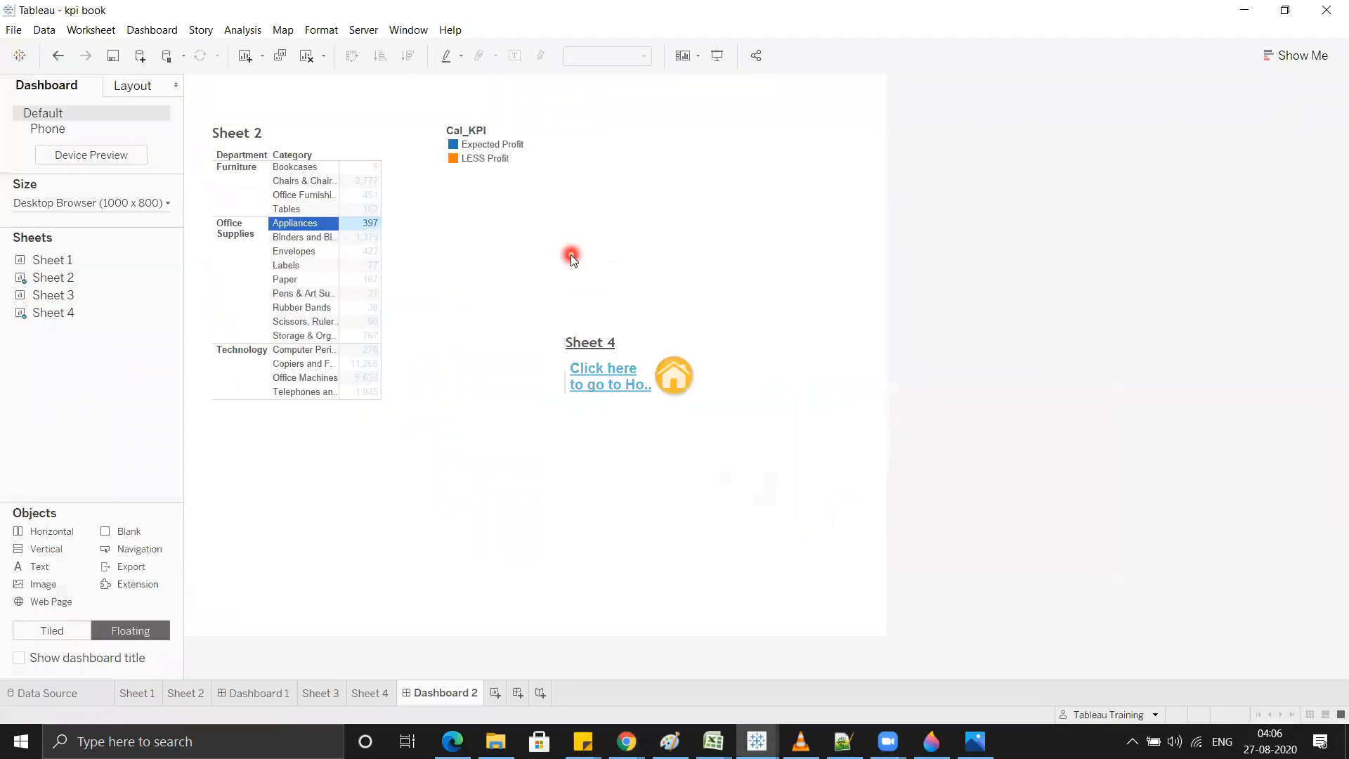
pyautogui.click(363, 29)
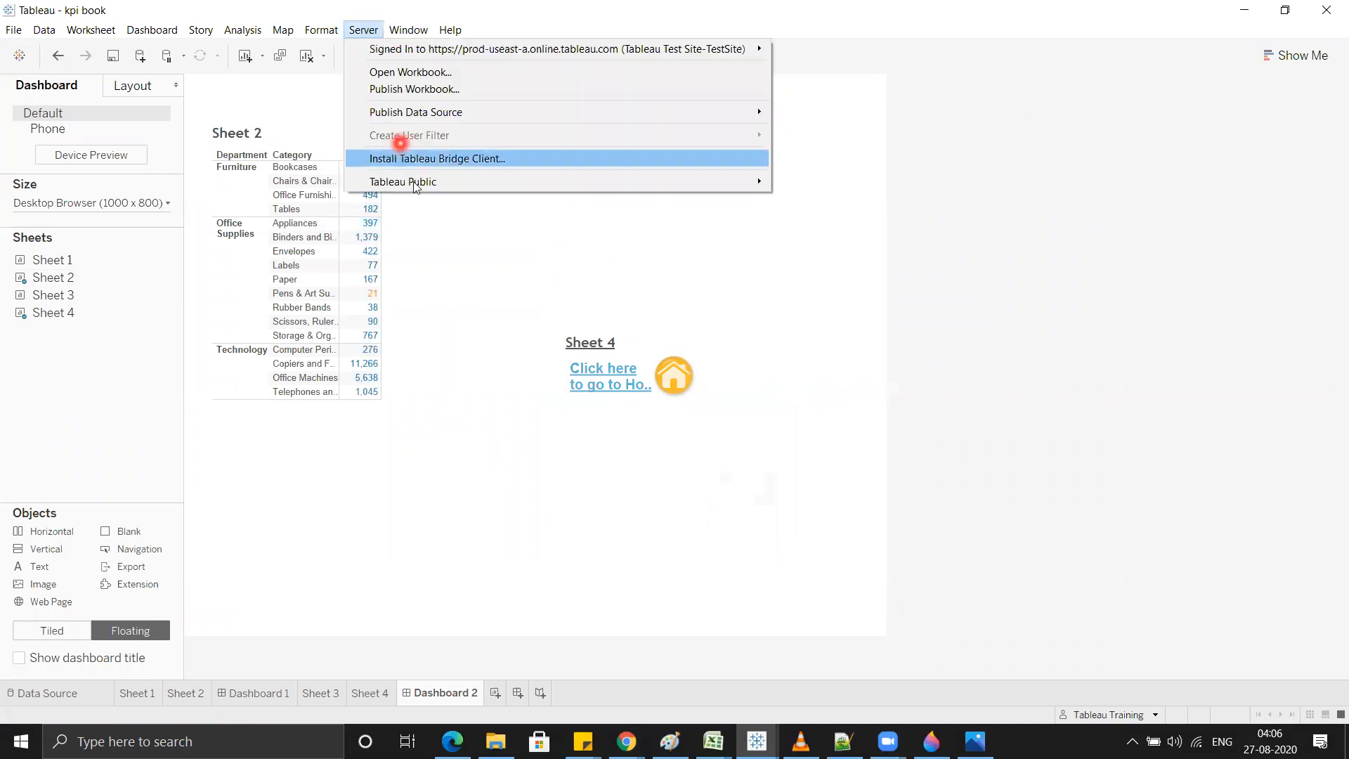
pyautogui.click(427, 95)
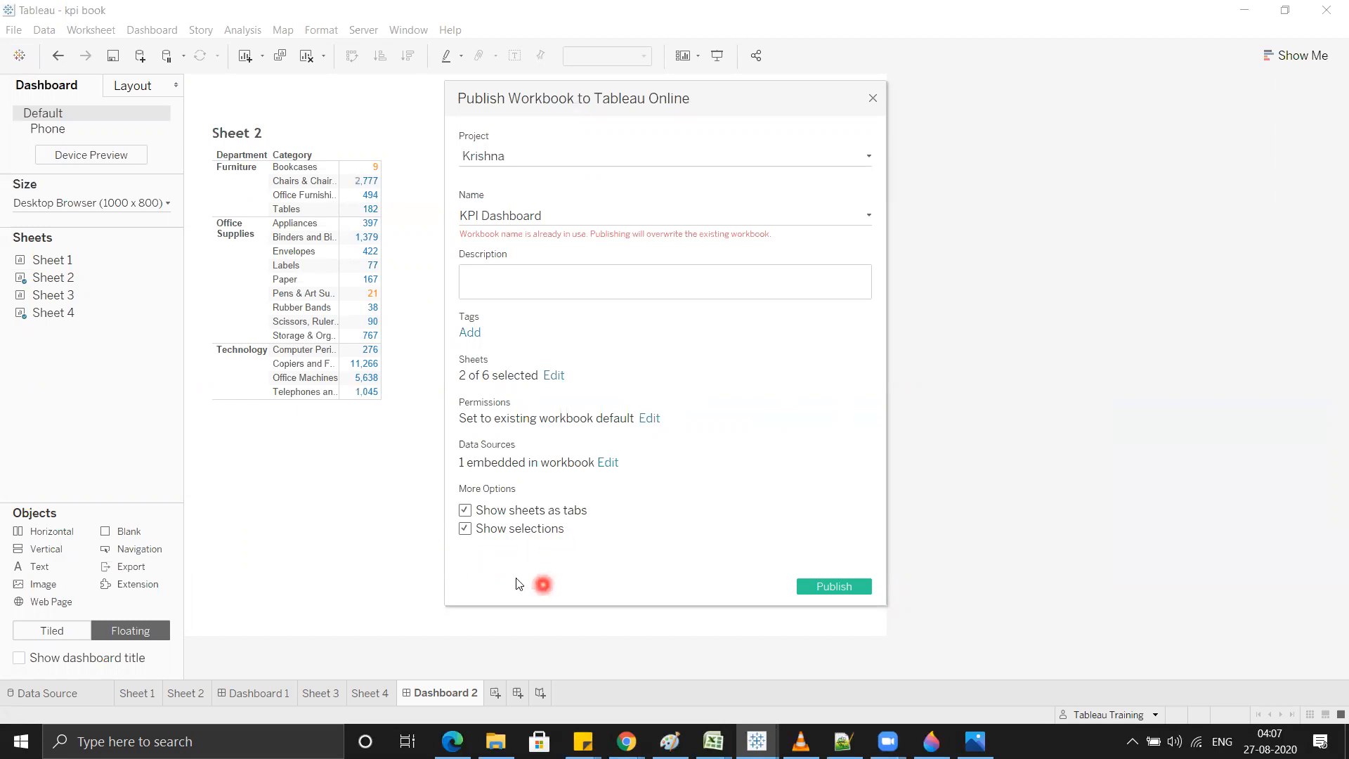
pyautogui.click(876, 99)
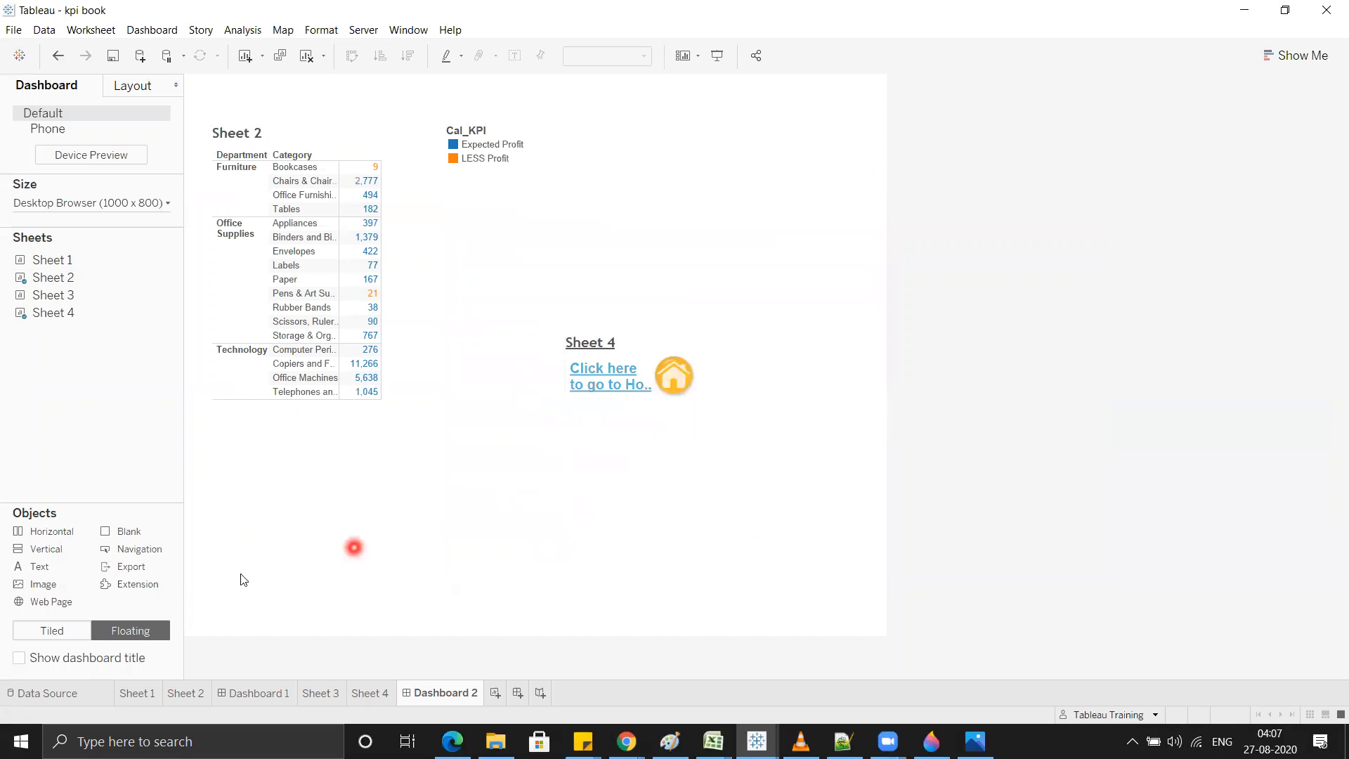
# Step: Add a floating image object below Sheet 2 in Dashboard 2, using Tableau.png from Pictures with Fit Image enabled
pyautogui.moveTo(42, 584); pyautogui.dragTo(298, 431)
pyautogui.click(757, 247)
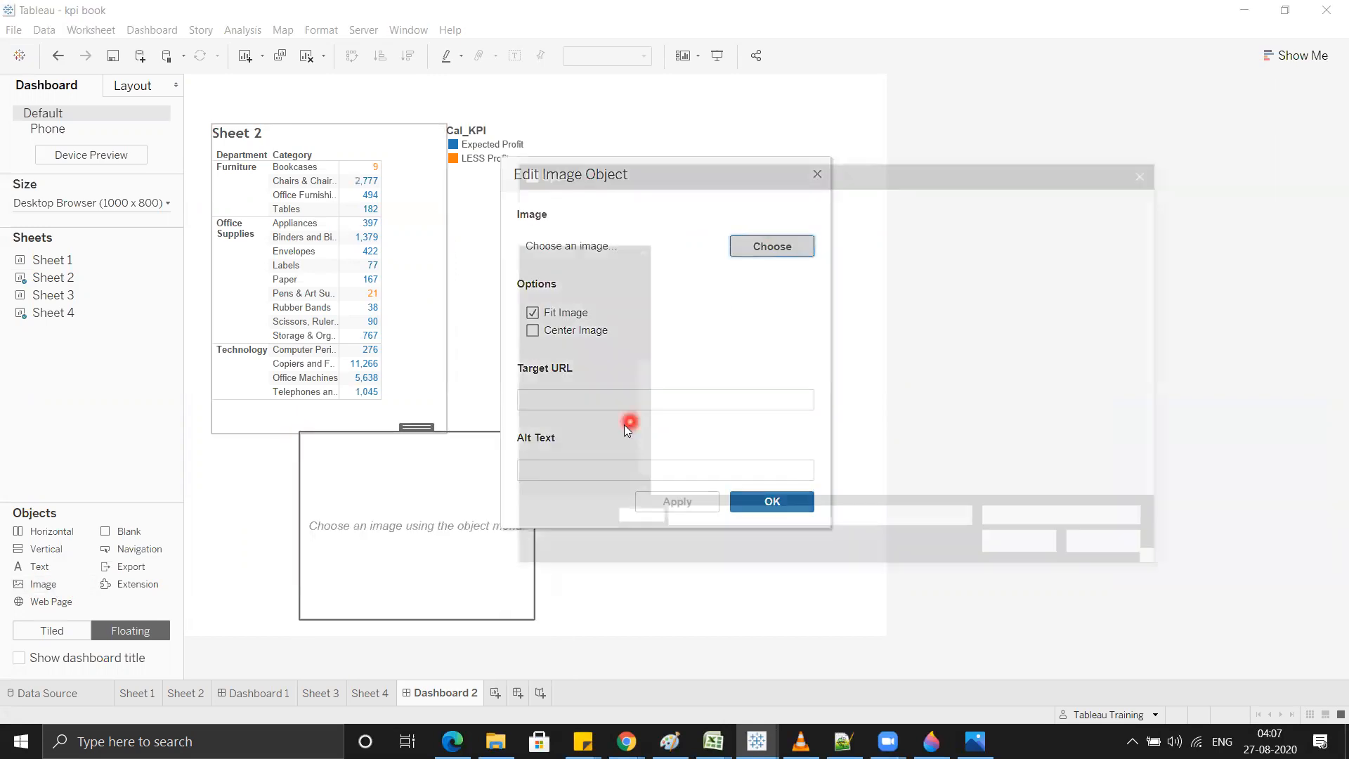
pyautogui.click(705, 397)
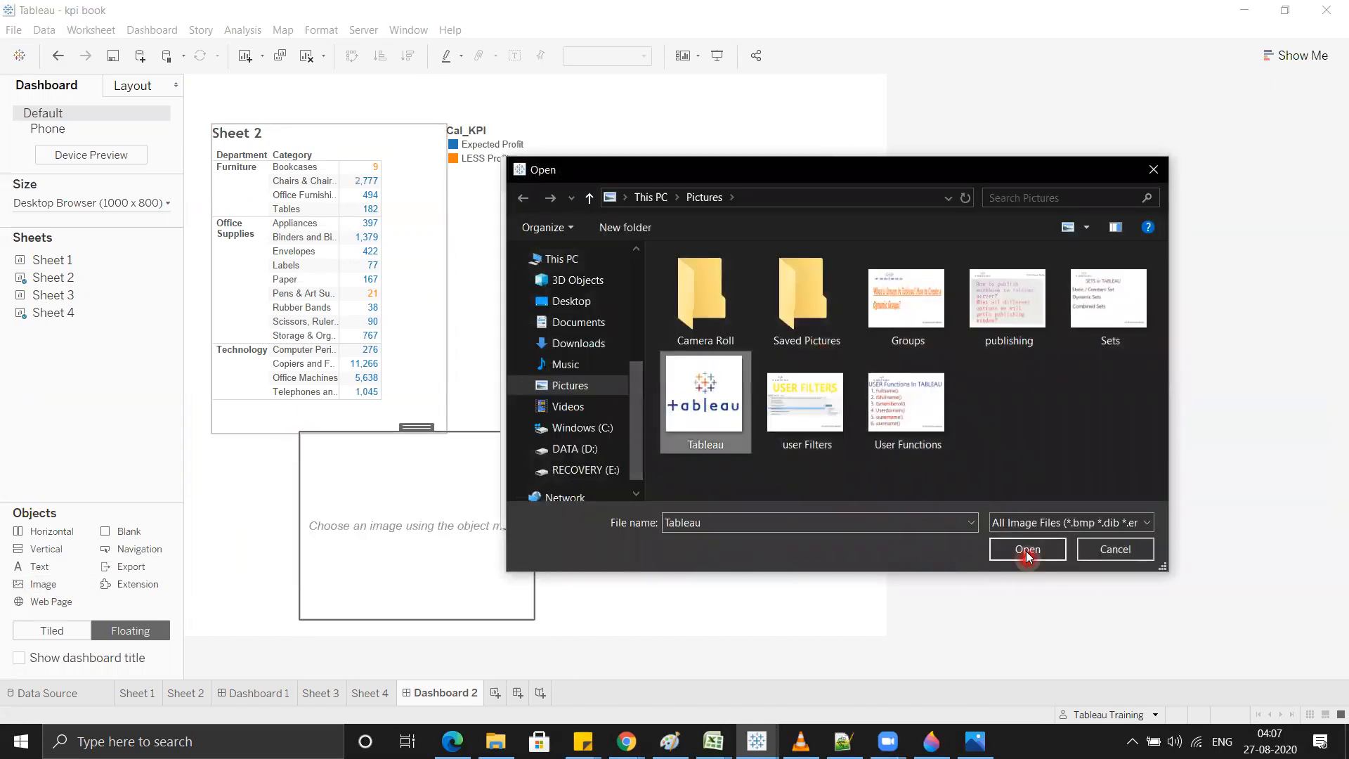
pyautogui.click(1025, 549)
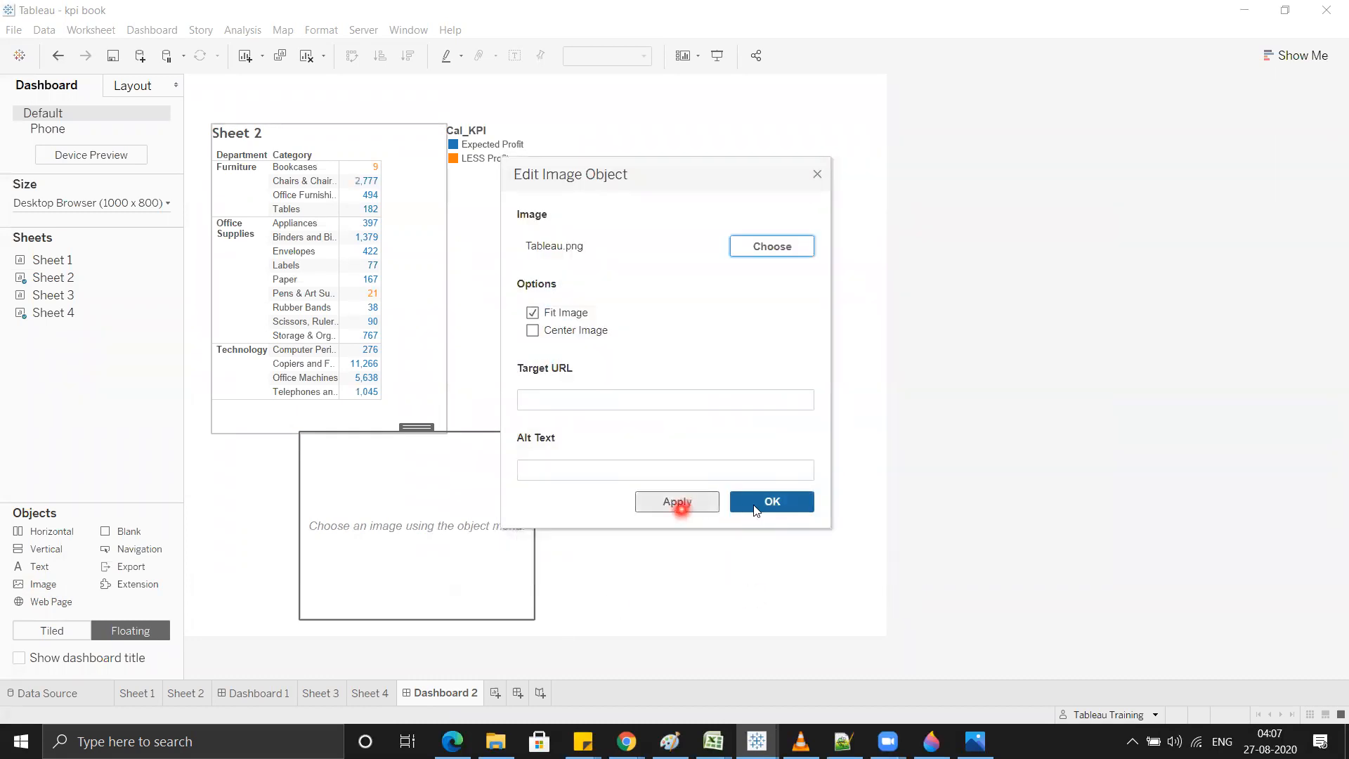
pyautogui.click(759, 501)
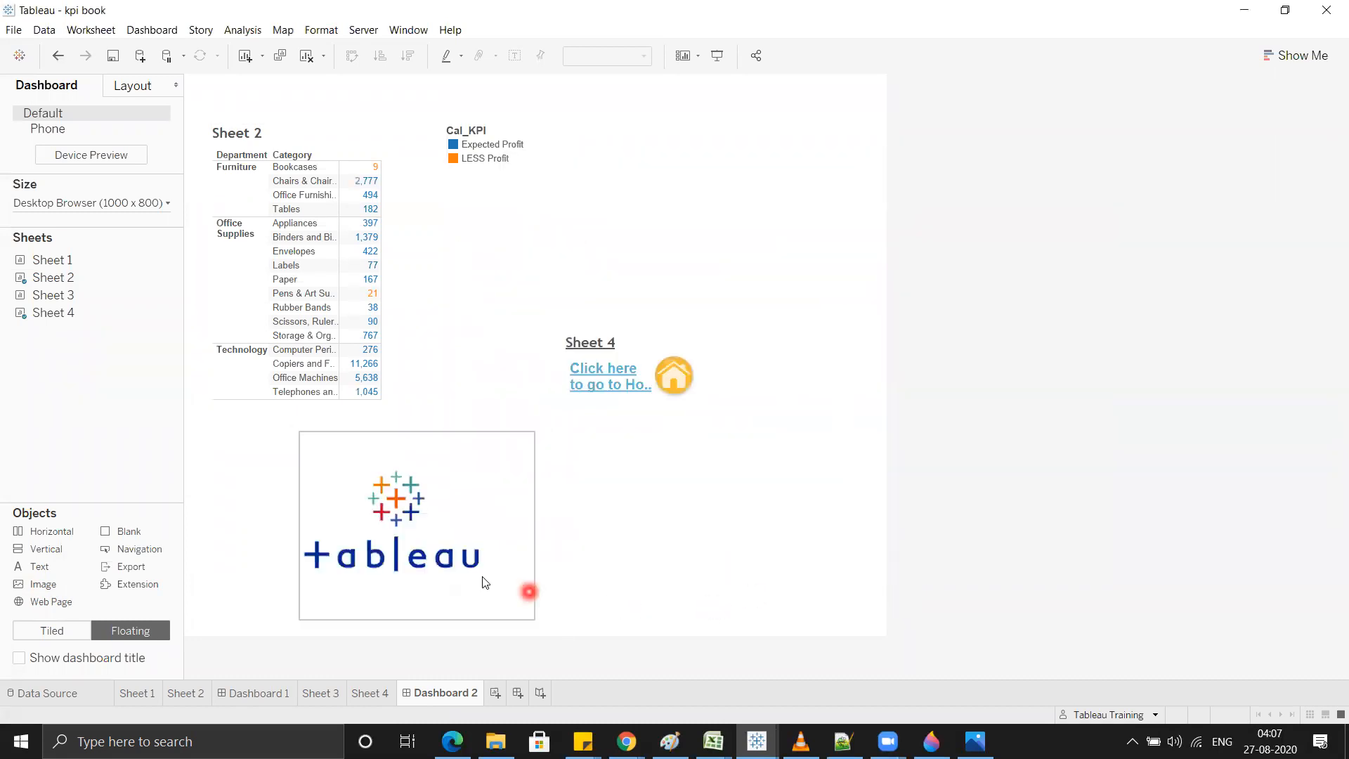
pyautogui.click(492, 483)
pyautogui.click(637, 532)
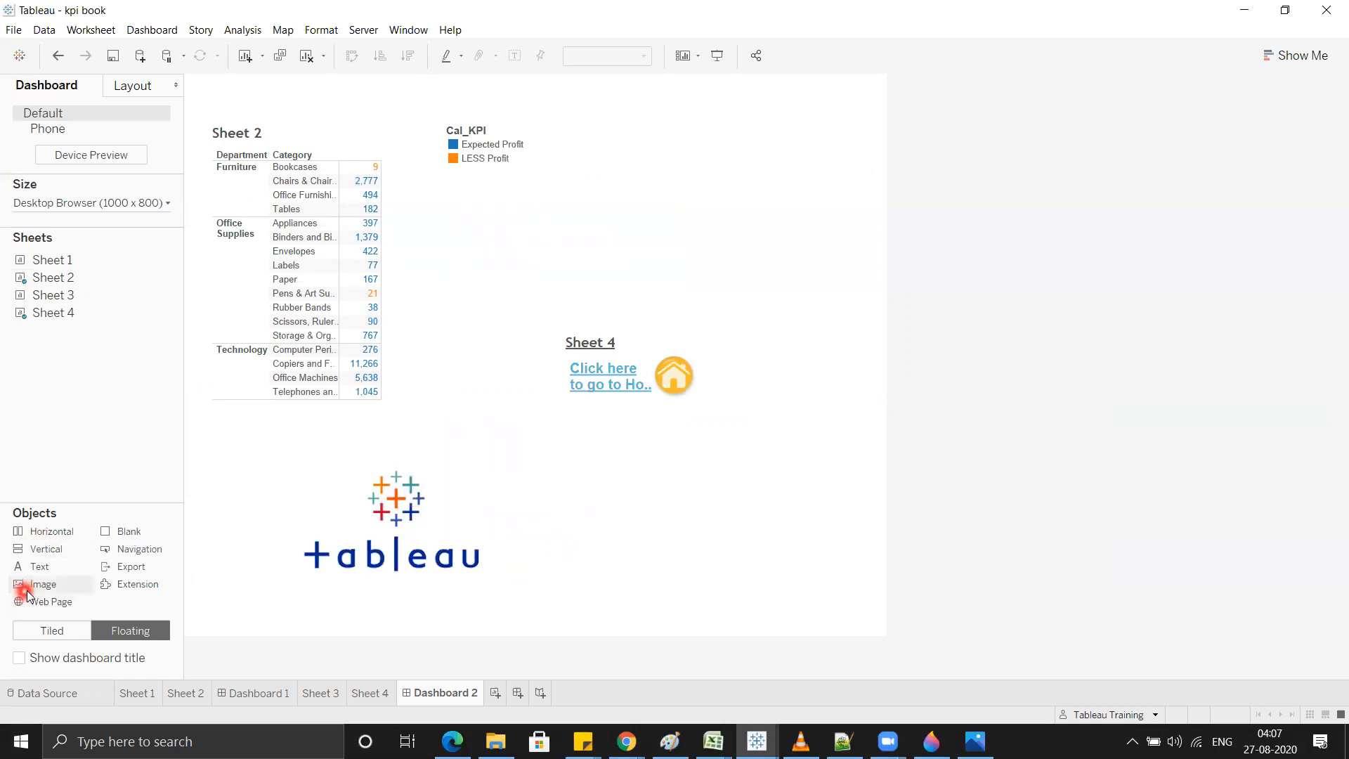
pyautogui.click(437, 534)
pyautogui.click(686, 524)
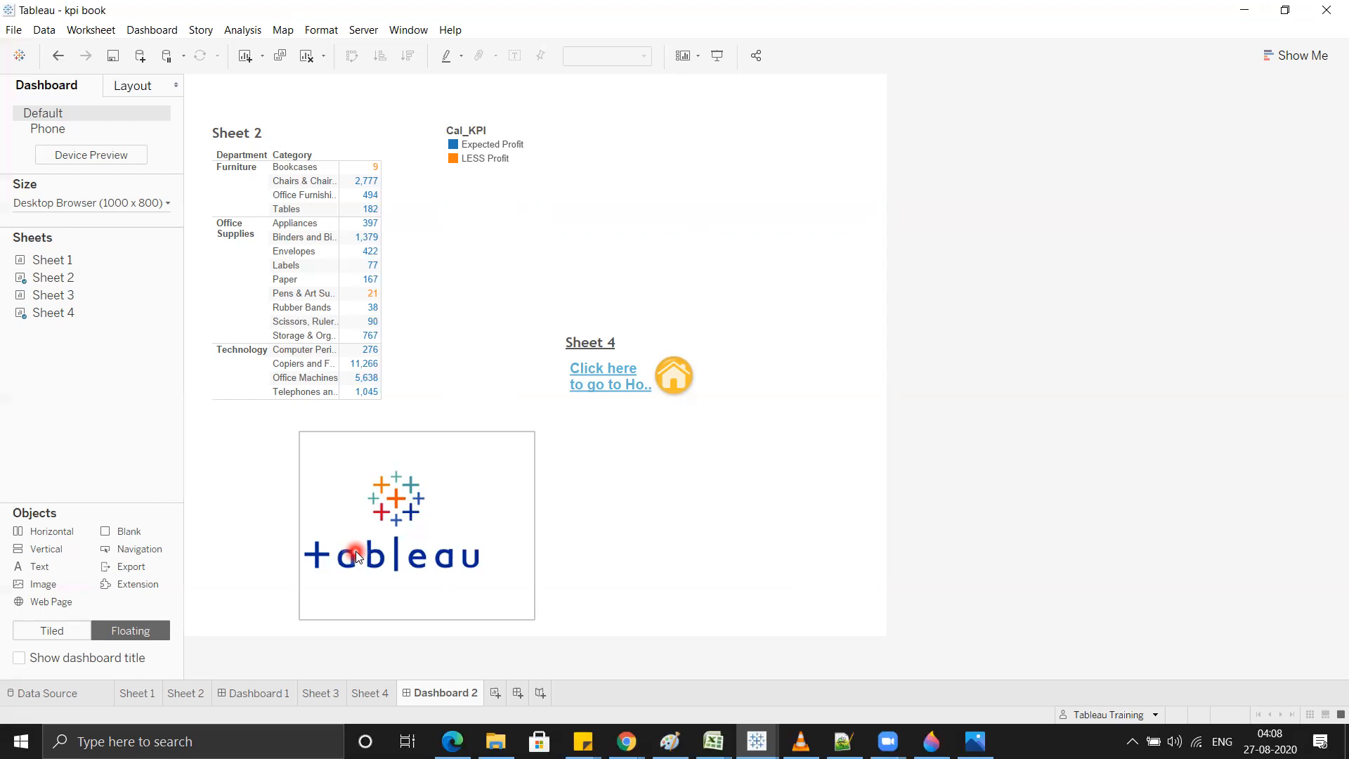
pyautogui.click(404, 425)
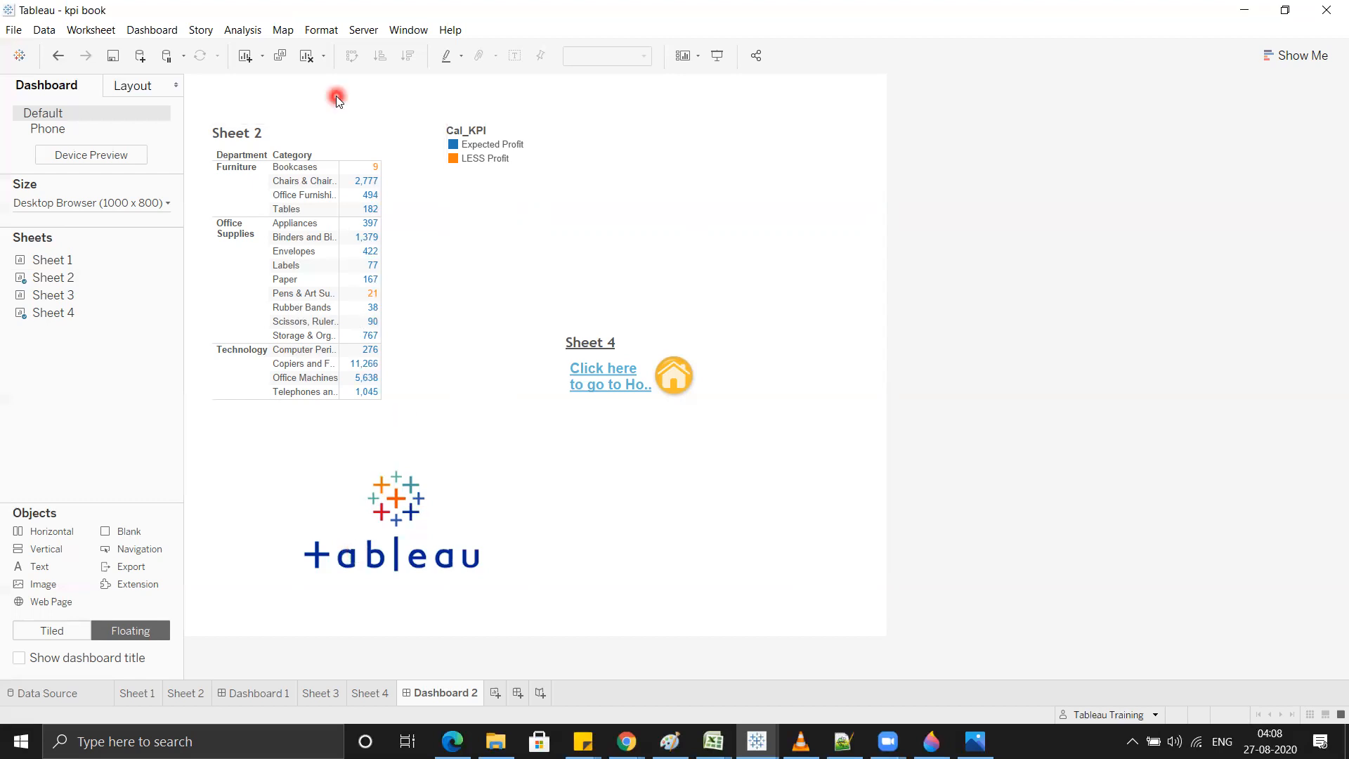
# Step: Open the workbook publishing options, try turning off Include external files, and decline to proceed without them
pyautogui.click(362, 31)
pyautogui.click(386, 90)
pyautogui.moveTo(633, 97); pyautogui.dragTo(713, 59)
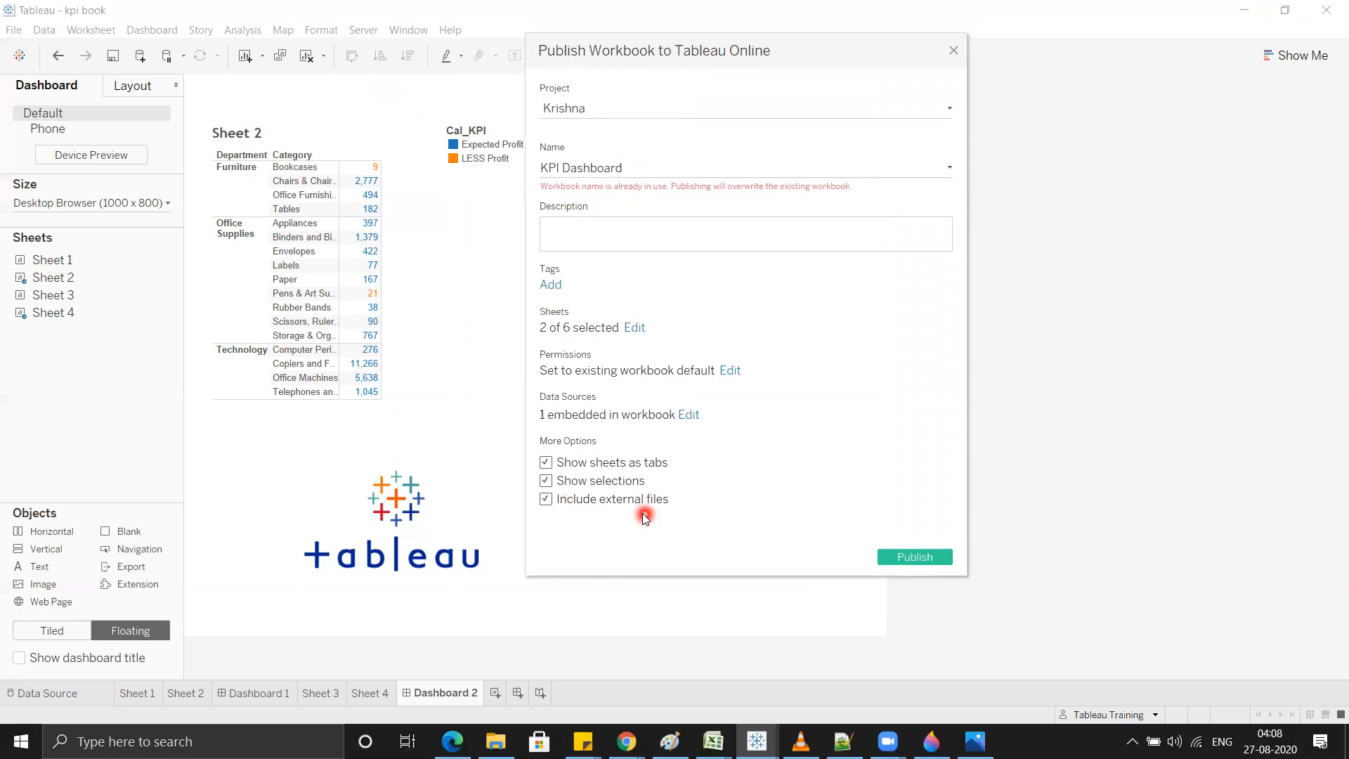
pyautogui.click(546, 500)
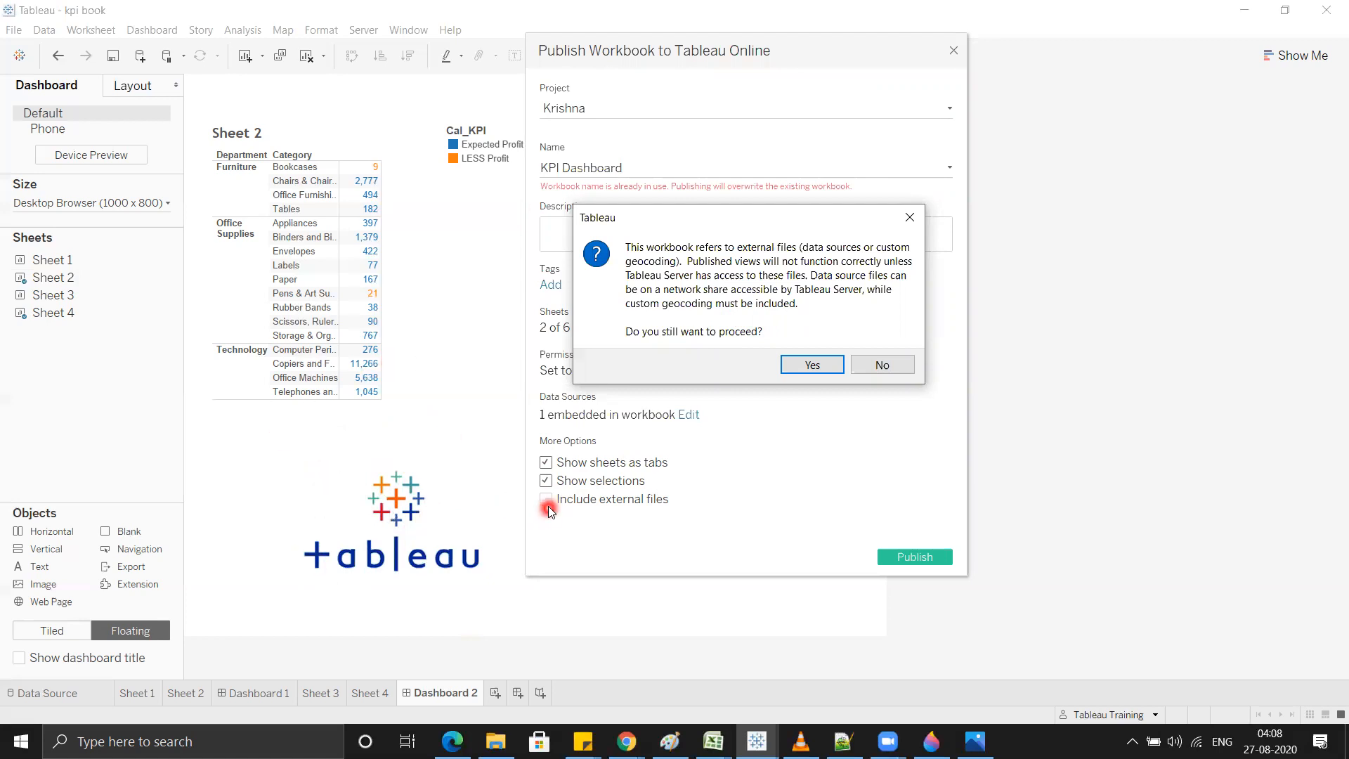
pyautogui.click(874, 365)
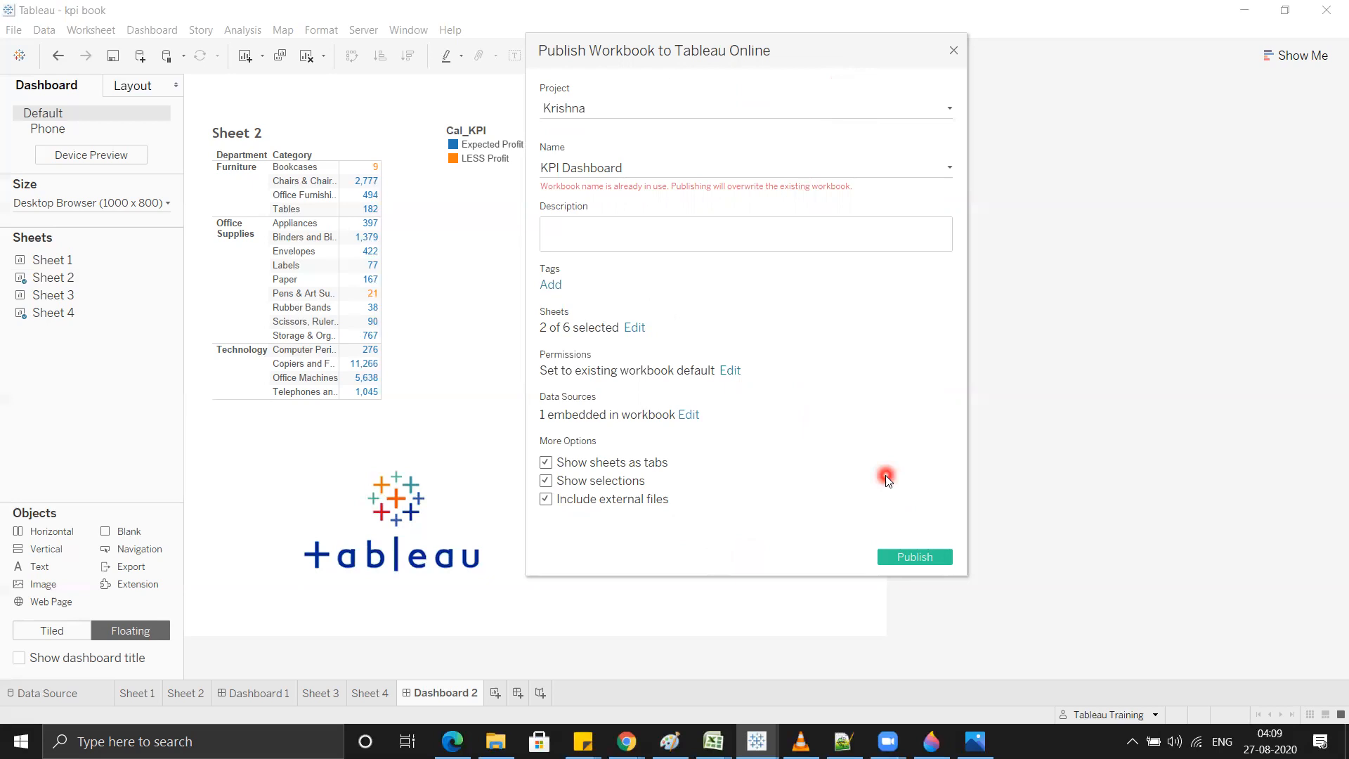
# Step: Republish KPI Dashboard with external files included, overwriting the existing workbook, and check the Tableau logo in the published Dashboard 2
pyautogui.click(935, 562)
pyautogui.click(816, 328)
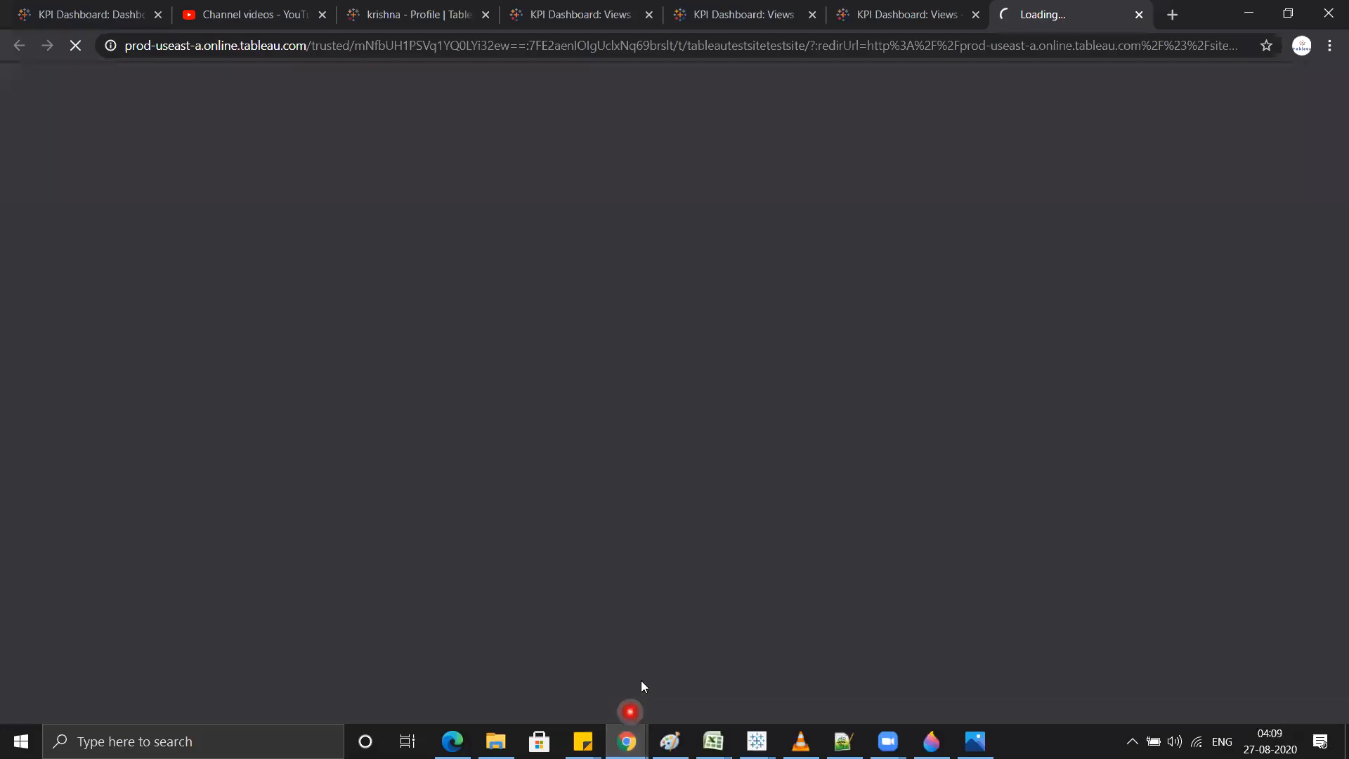
pyautogui.click(109, 7)
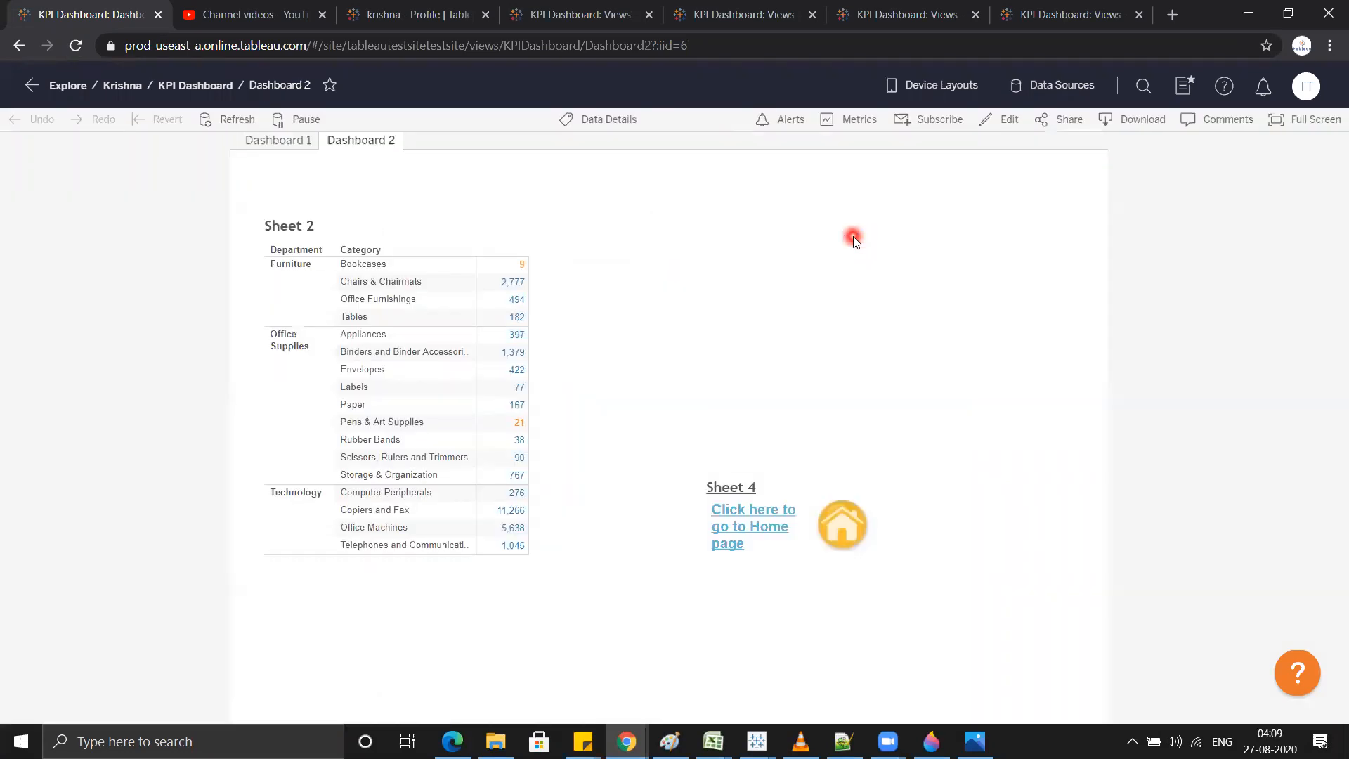
pyautogui.scroll(-4, 761, 408)
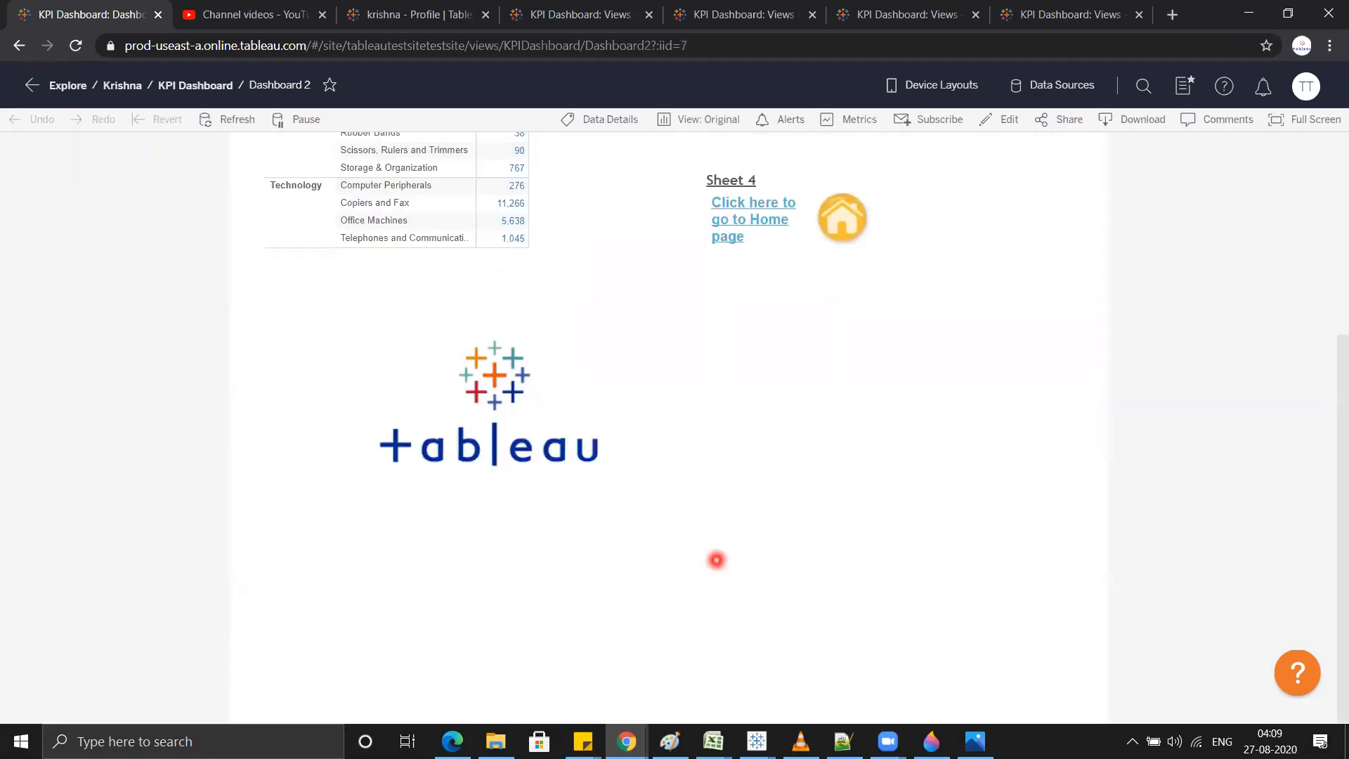
# Step: Switch to Tableau Desktop and republish KPI Dashboard with Include external files turned off, accepting the external files warning and overwriting the existing workbook
pyautogui.click(757, 741)
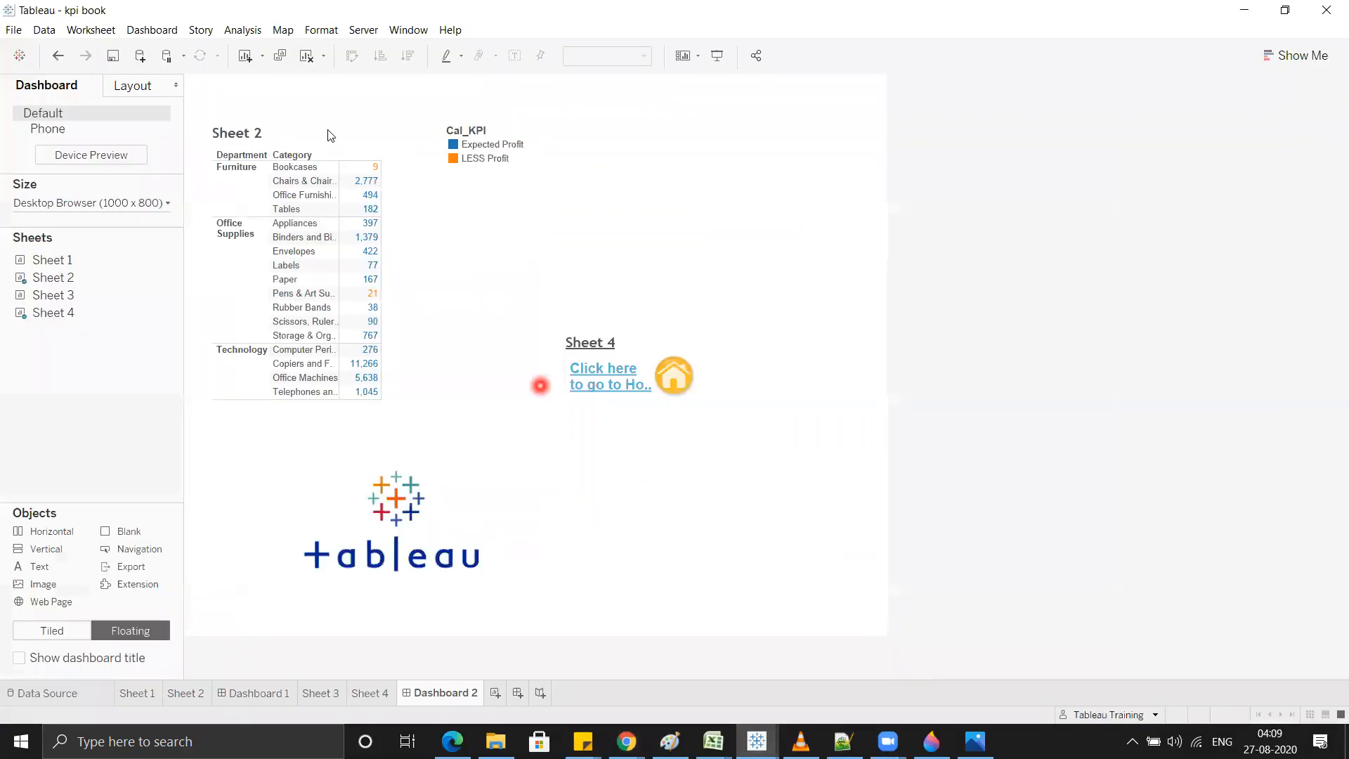
pyautogui.click(365, 30)
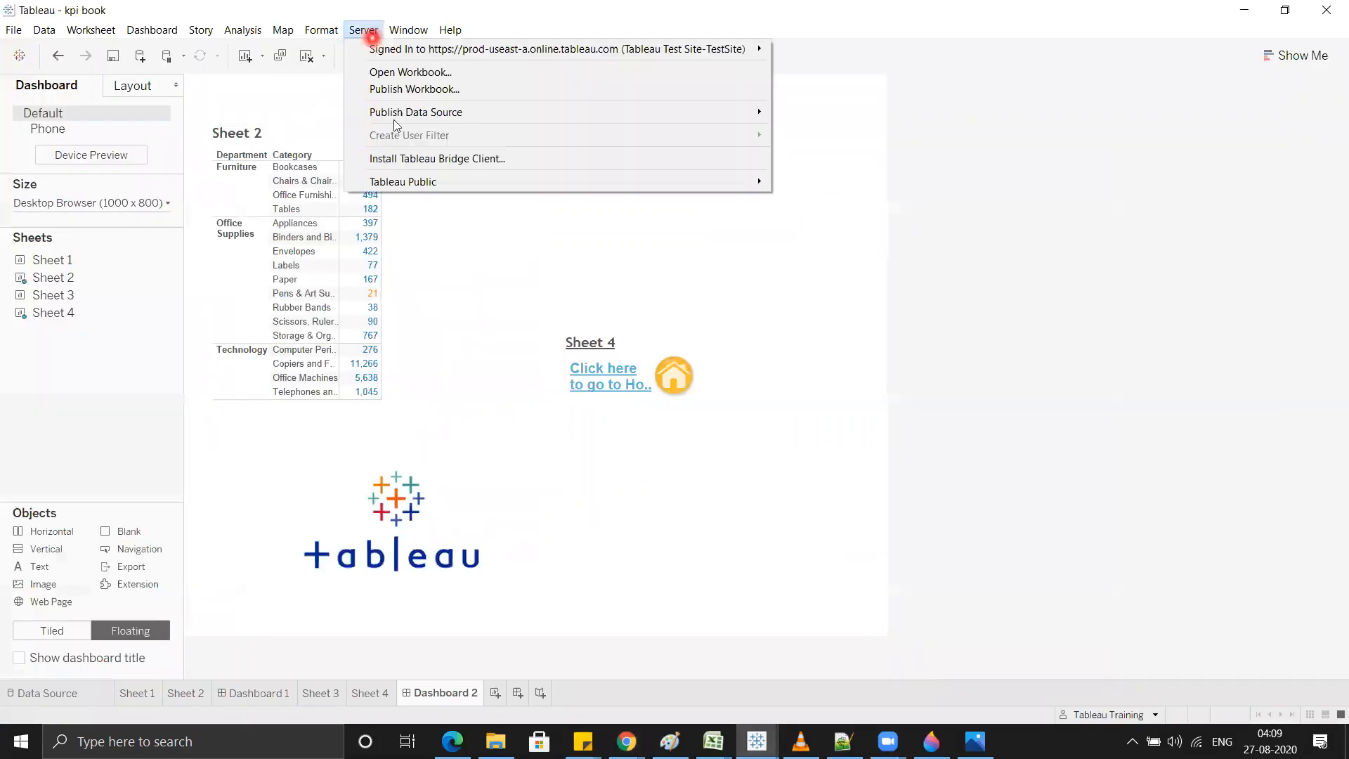
pyautogui.click(444, 90)
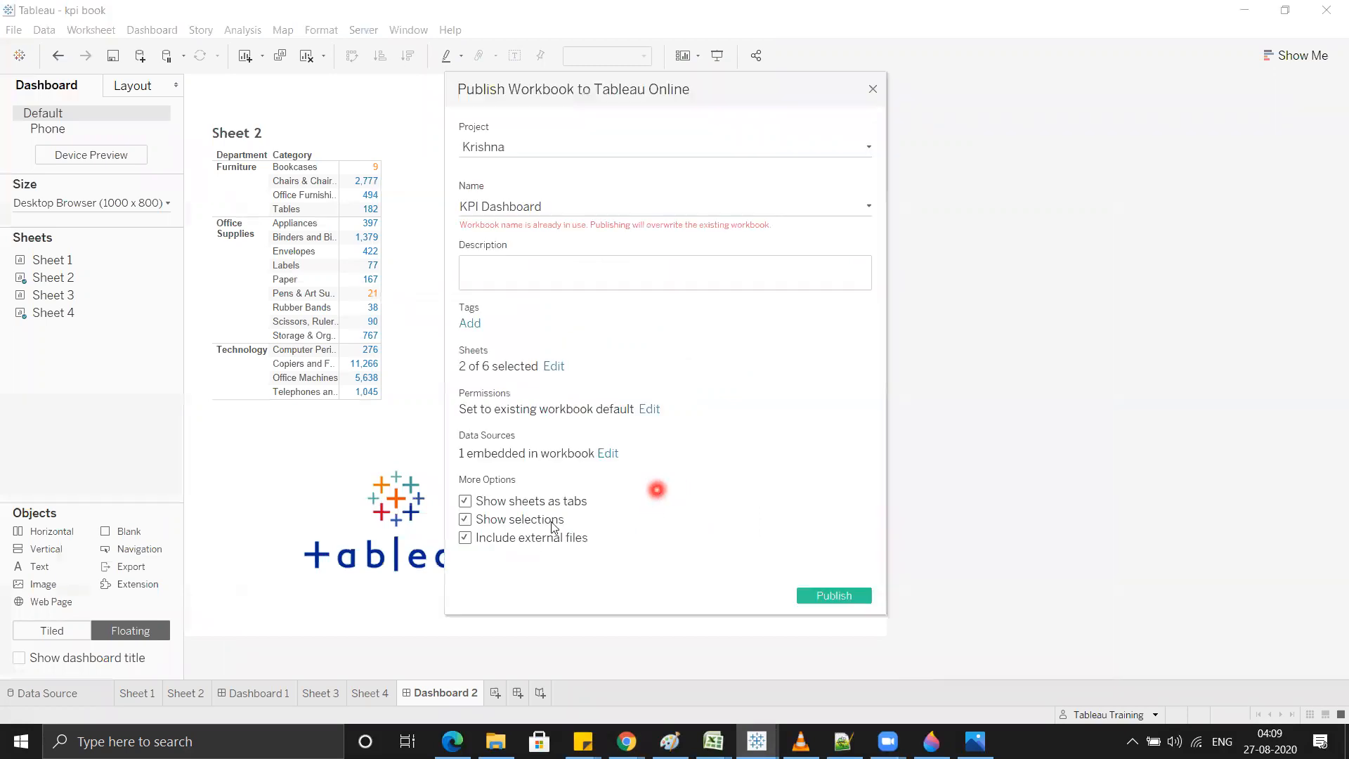
pyautogui.click(723, 400)
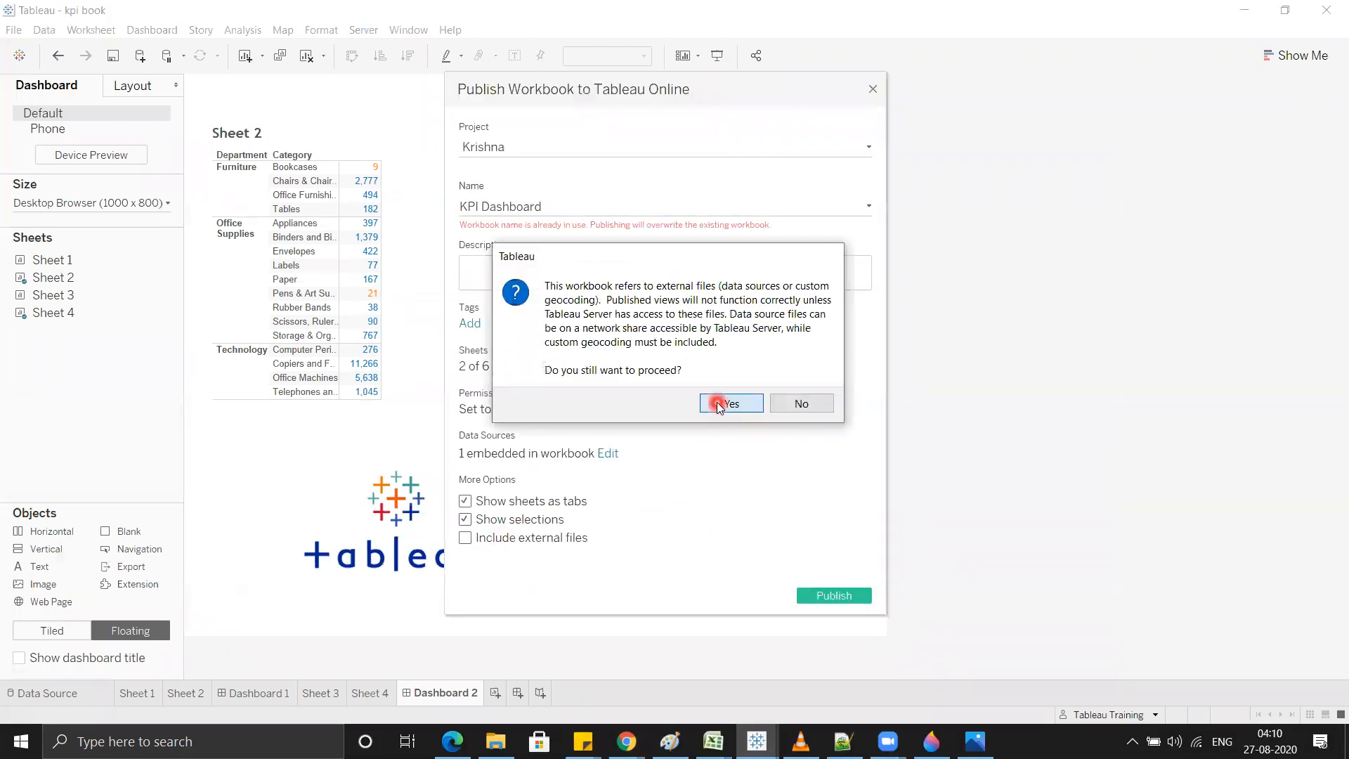
pyautogui.click(823, 597)
pyautogui.click(718, 367)
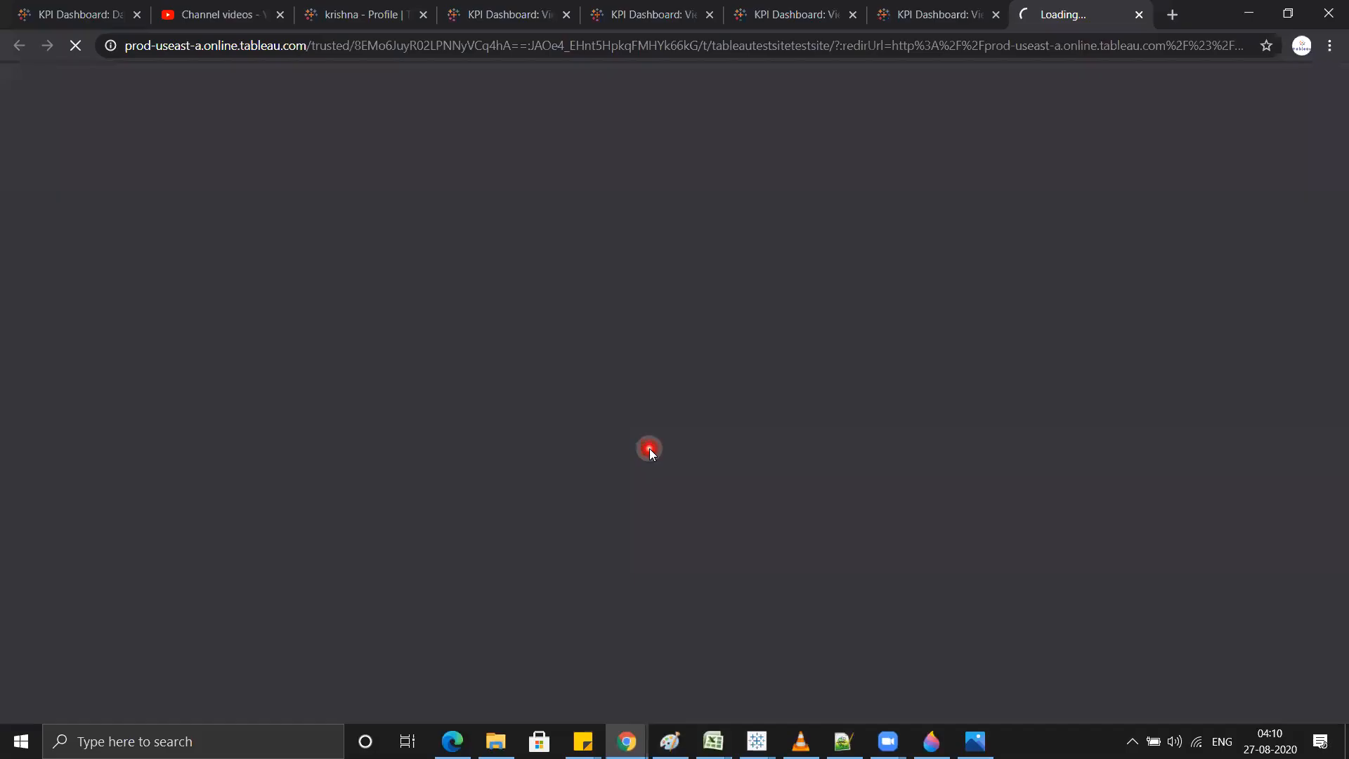
# Step: Reload the published Dashboard 2 in the browser and check the logo image area below Sheet 2
pyautogui.click(95, 12)
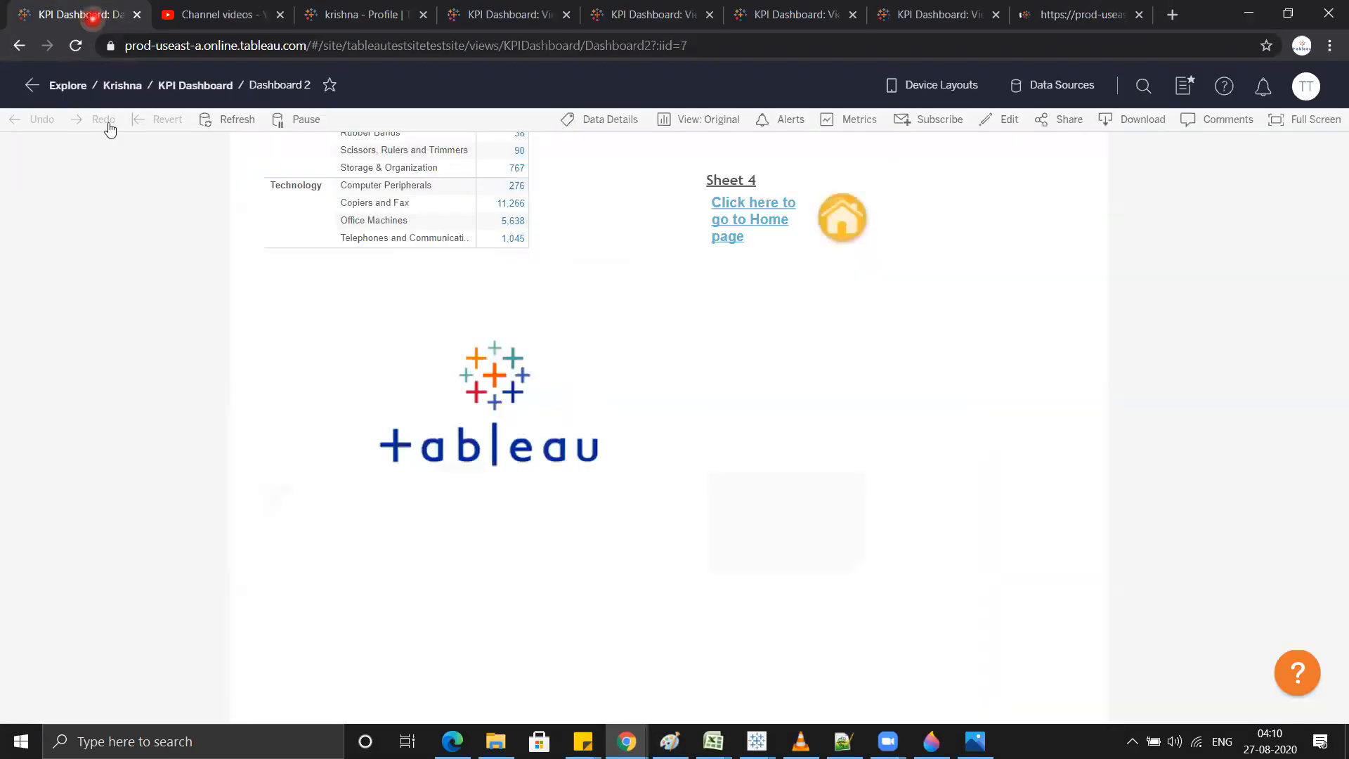
pyautogui.click(77, 46)
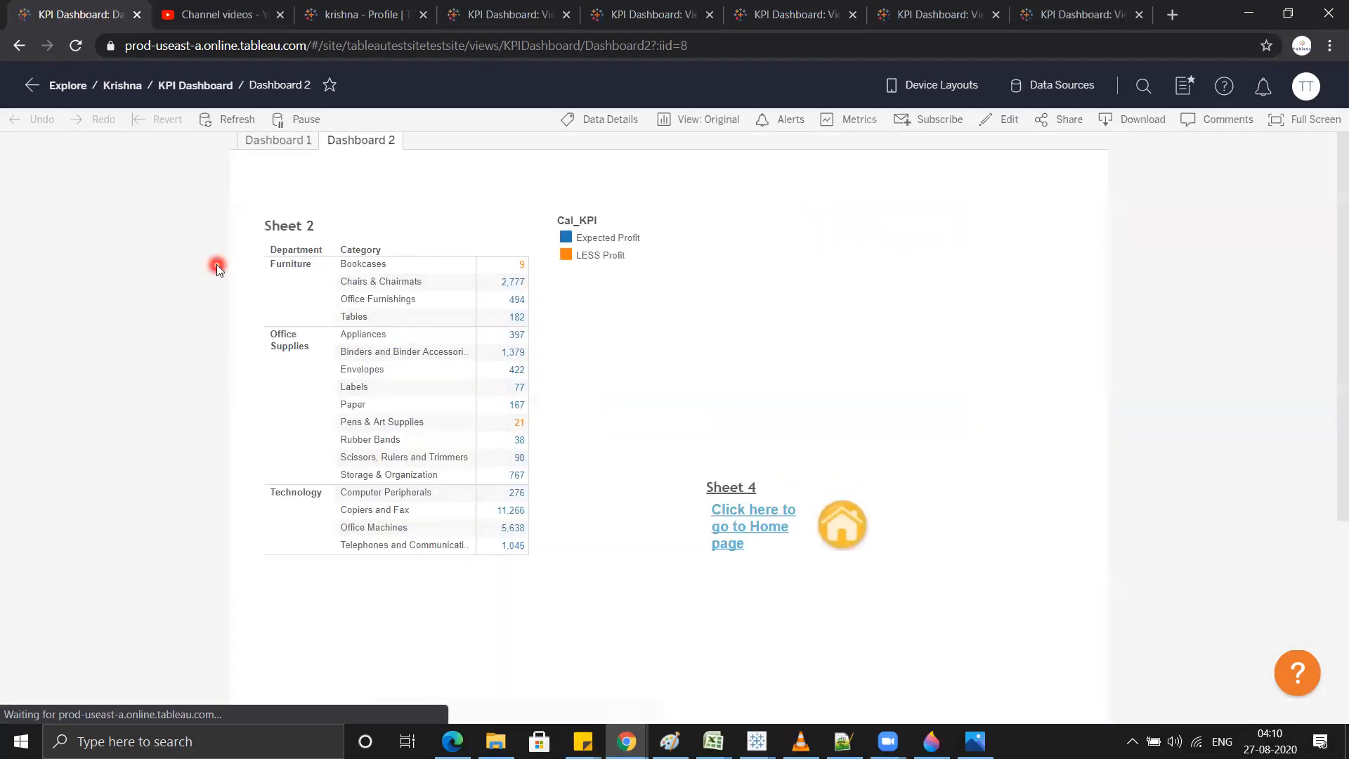
pyautogui.scroll(-4, 496, 328)
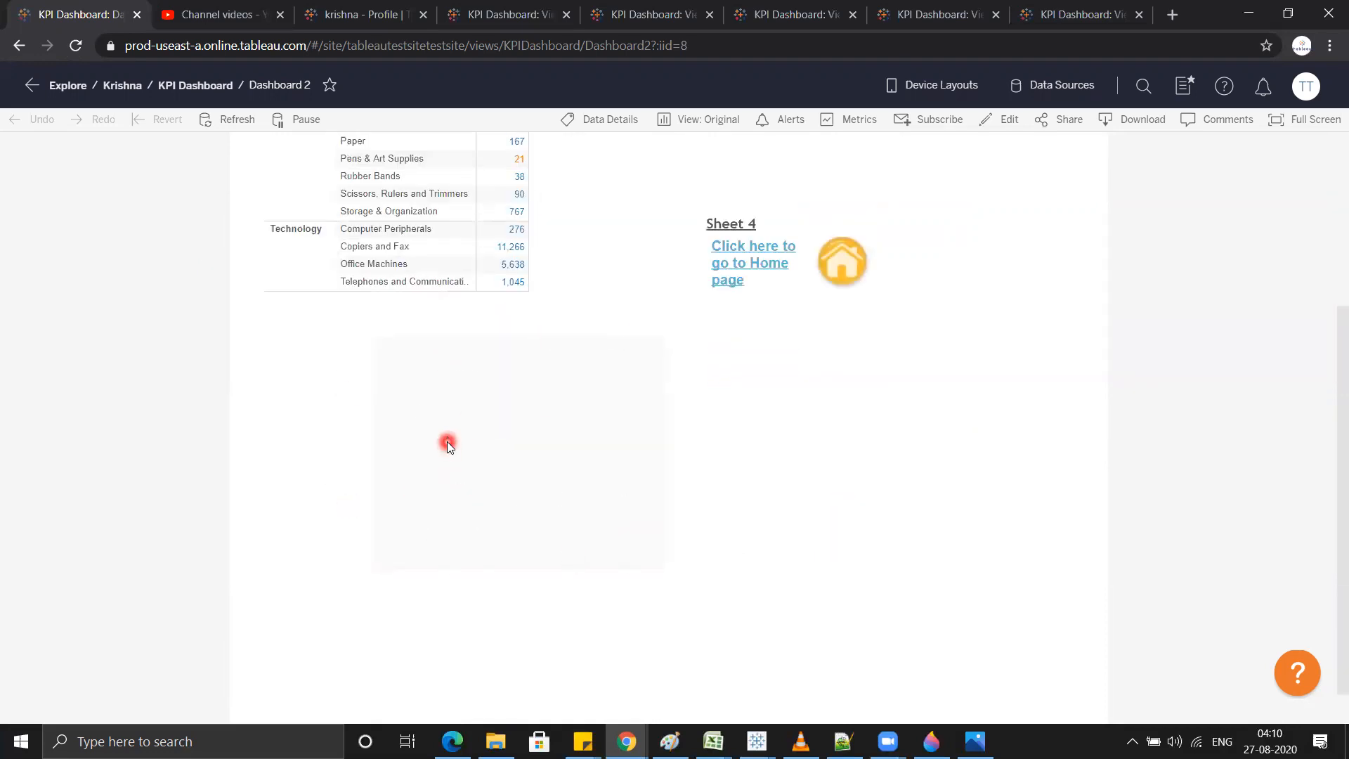
pyautogui.scroll(4, 456, 442)
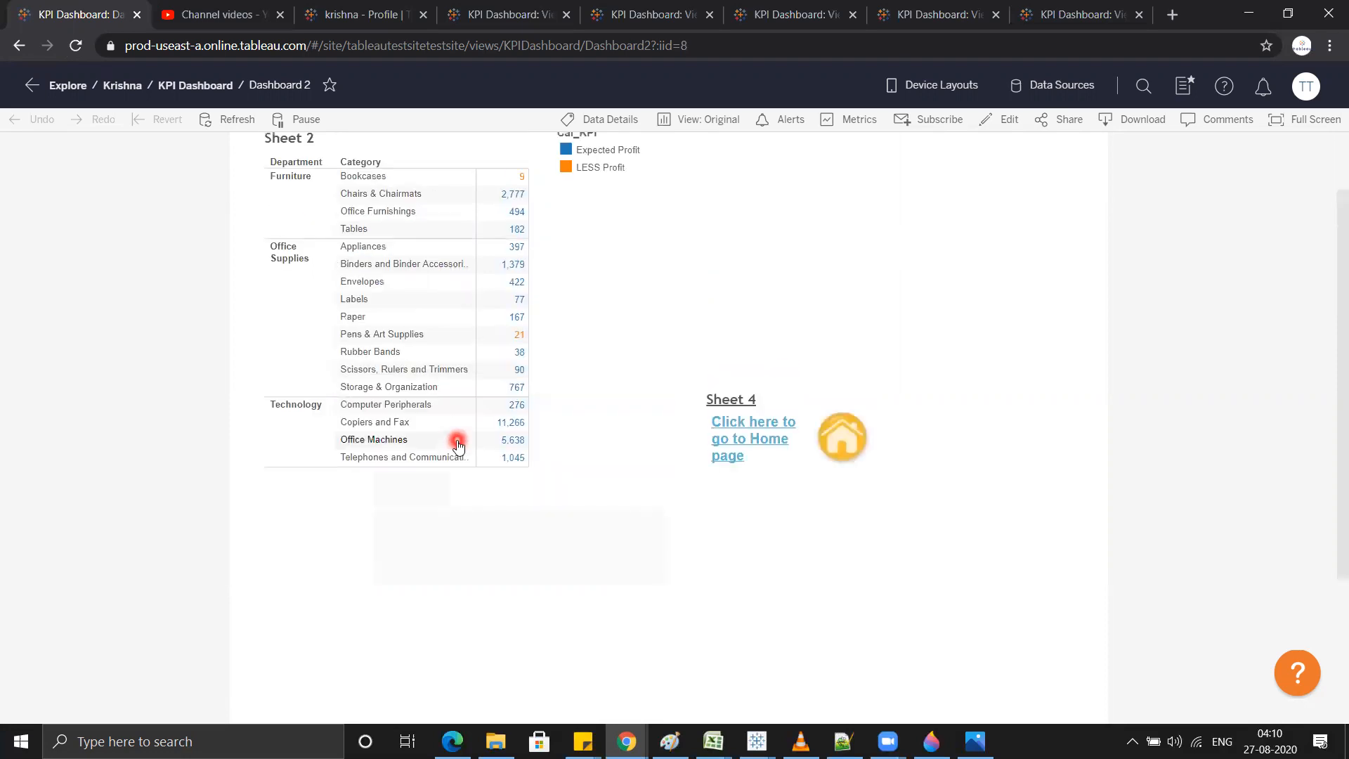